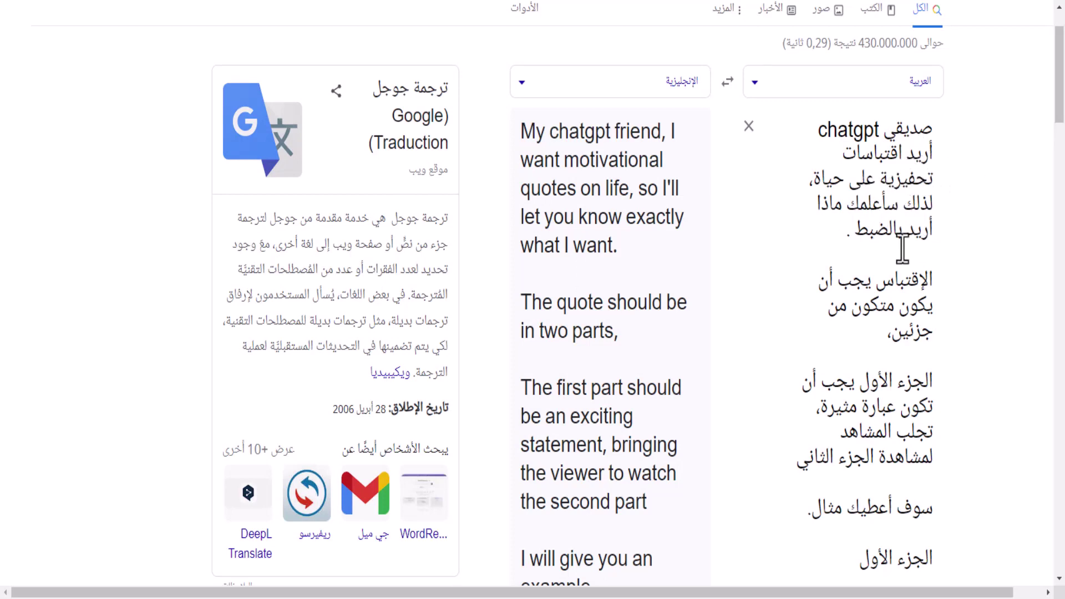
Copy the full English translation of the two-part motivational quote prompt and send it as a new ChatGPT message.
scroll(903, 250, down, 2)
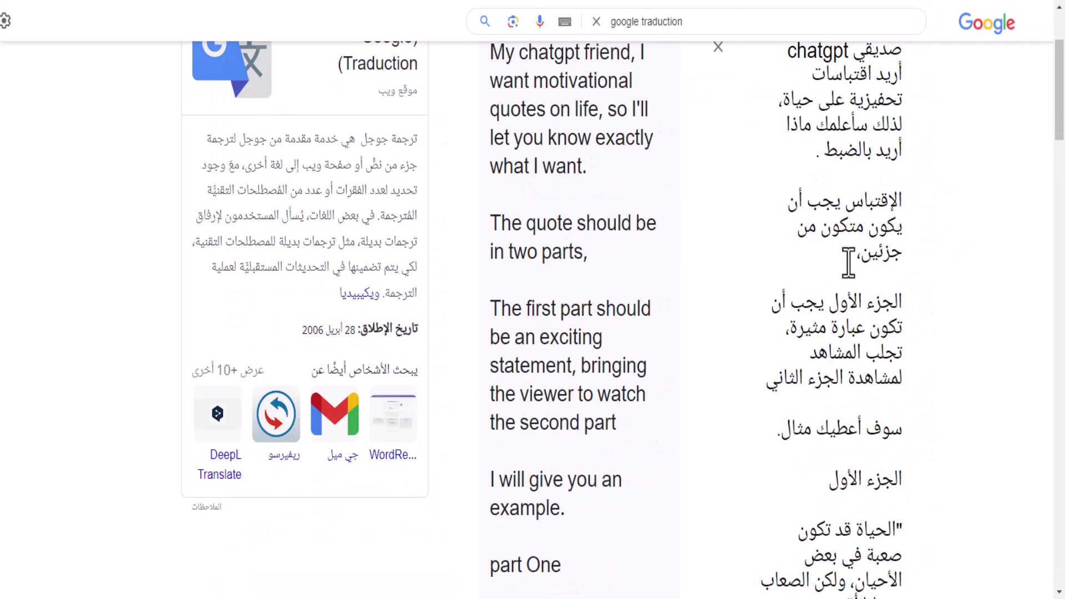
scroll(852, 173, down, 3)
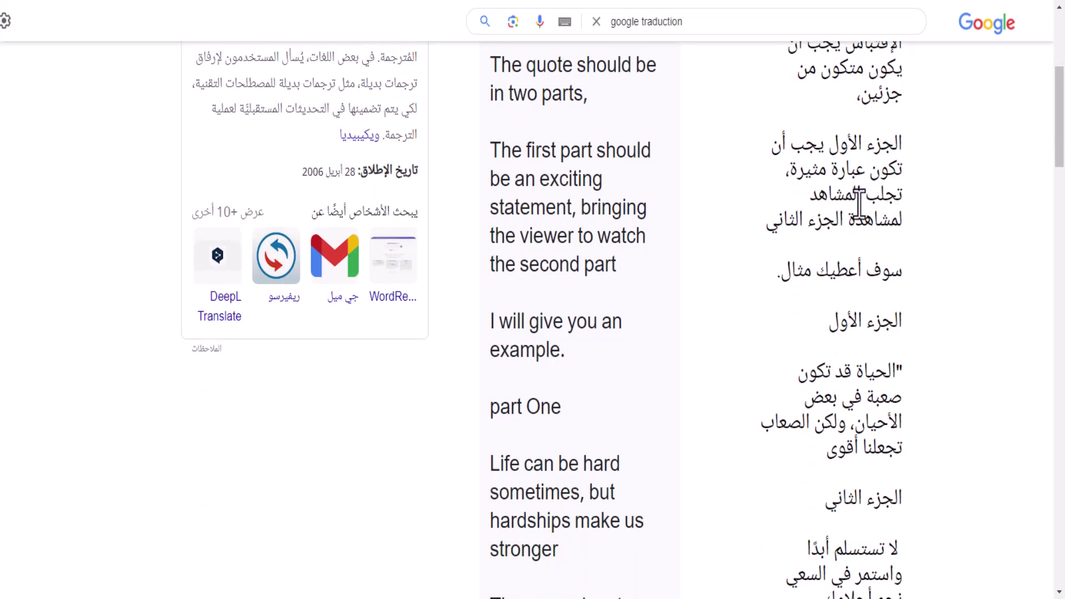
scroll(759, 222, down, 1)
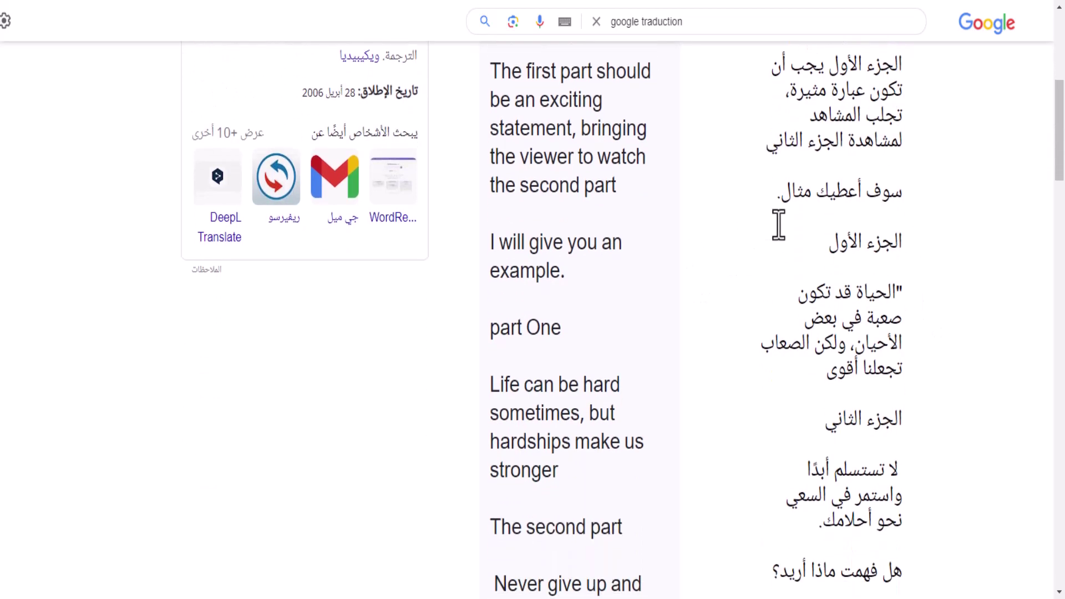
scroll(857, 322, down, 2)
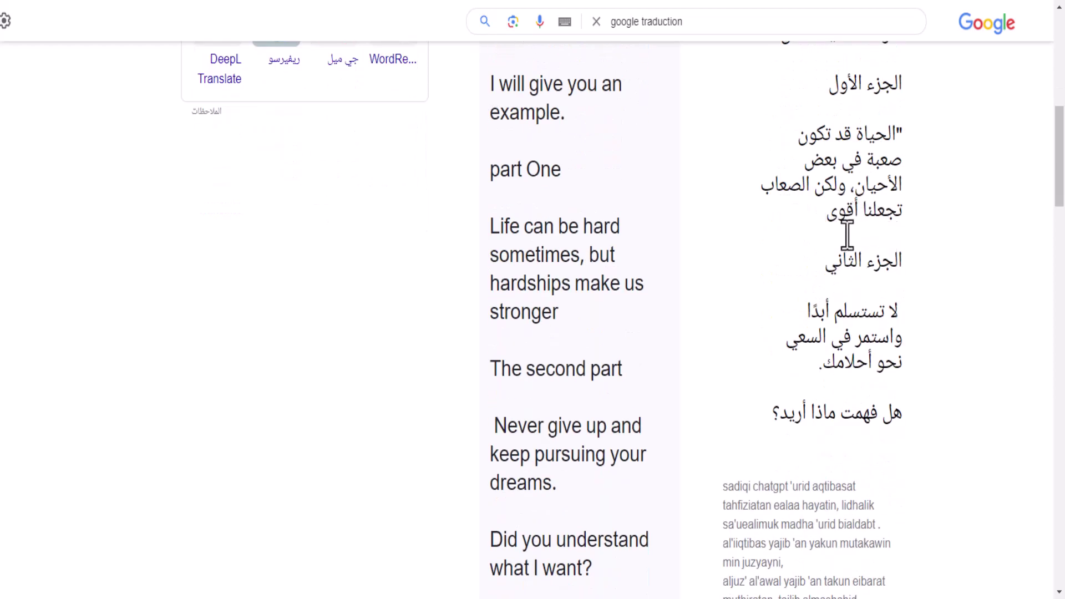
scroll(972, 265, down, 1)
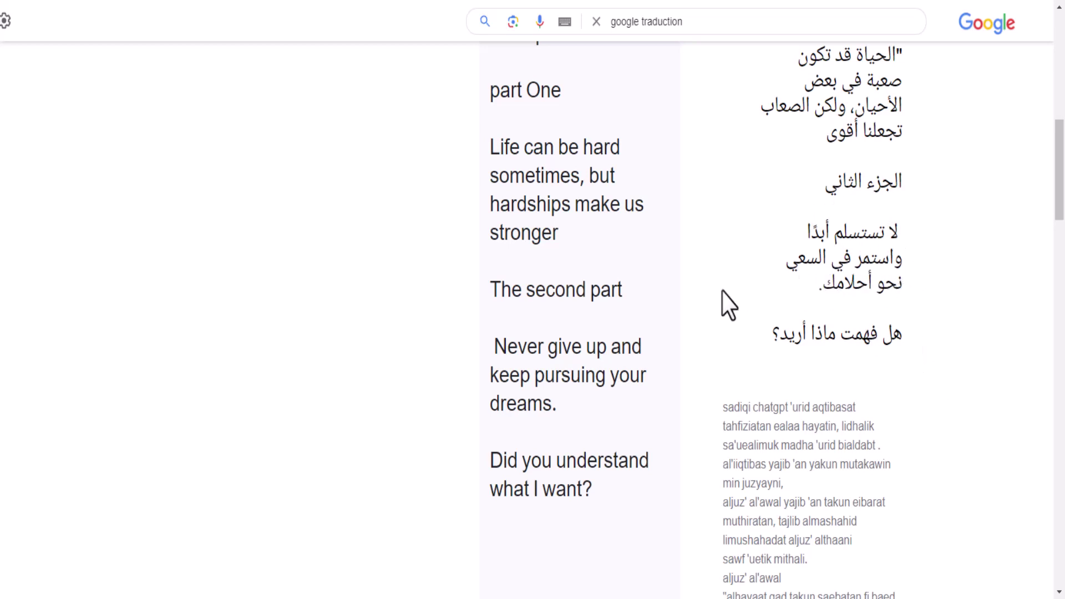
scroll(665, 250, down, 2)
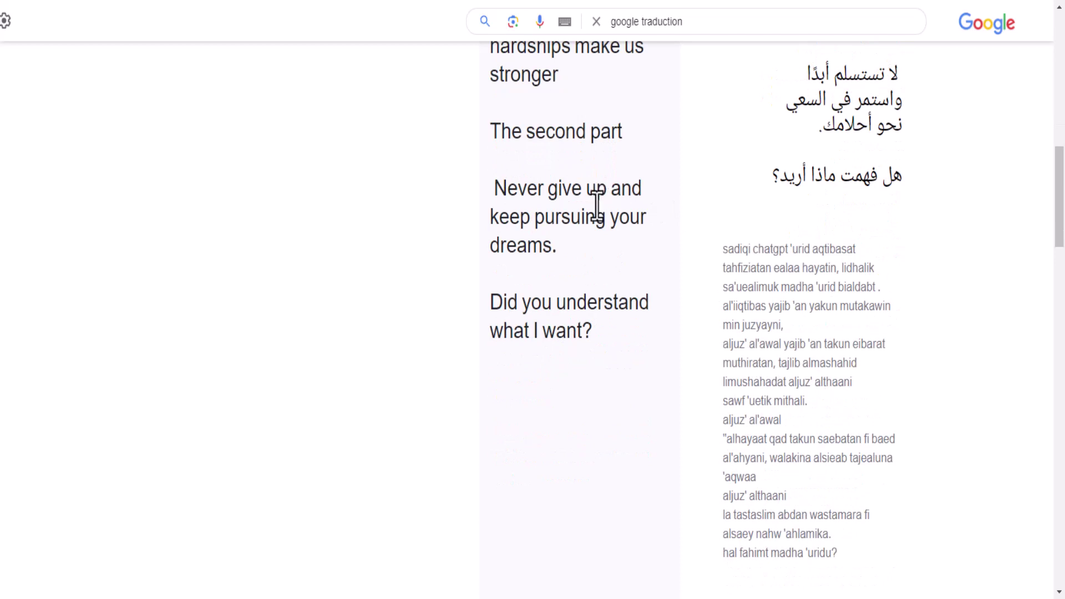
scroll(596, 205, down, 2)
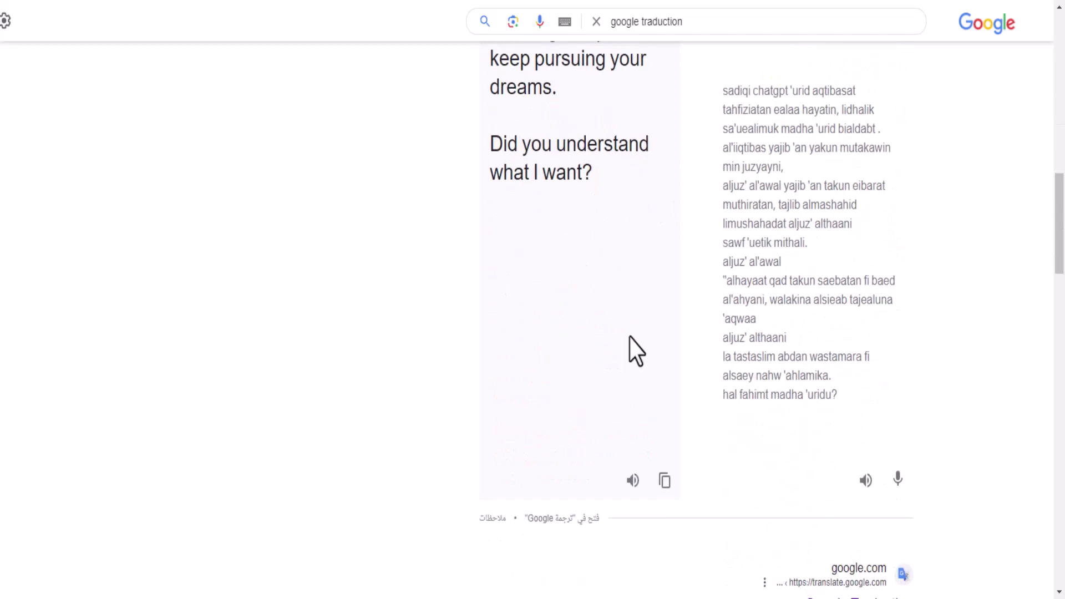
click(664, 481)
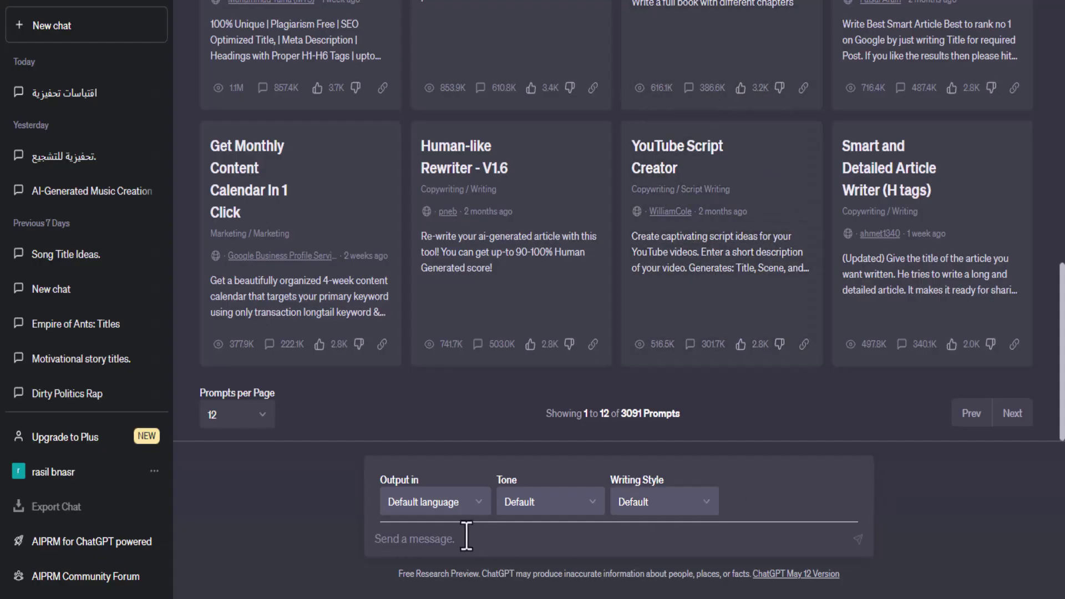
right_click(465, 535)
click(477, 524)
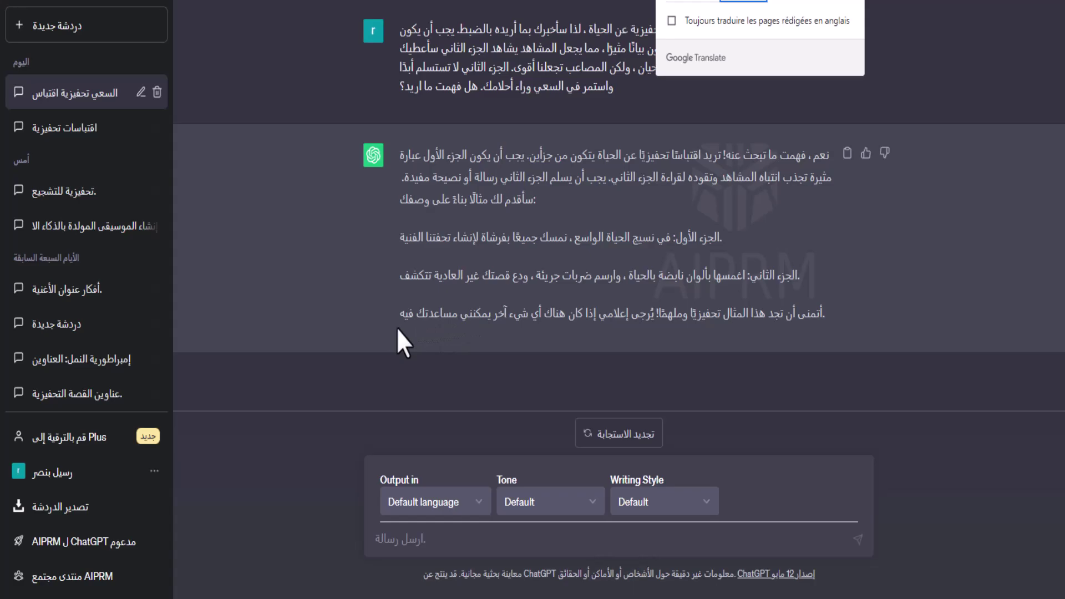
Send ChatGPT the follow-up request "Write me 100 quotes in this style, and put them in a table".
key(ctrl+Tab)
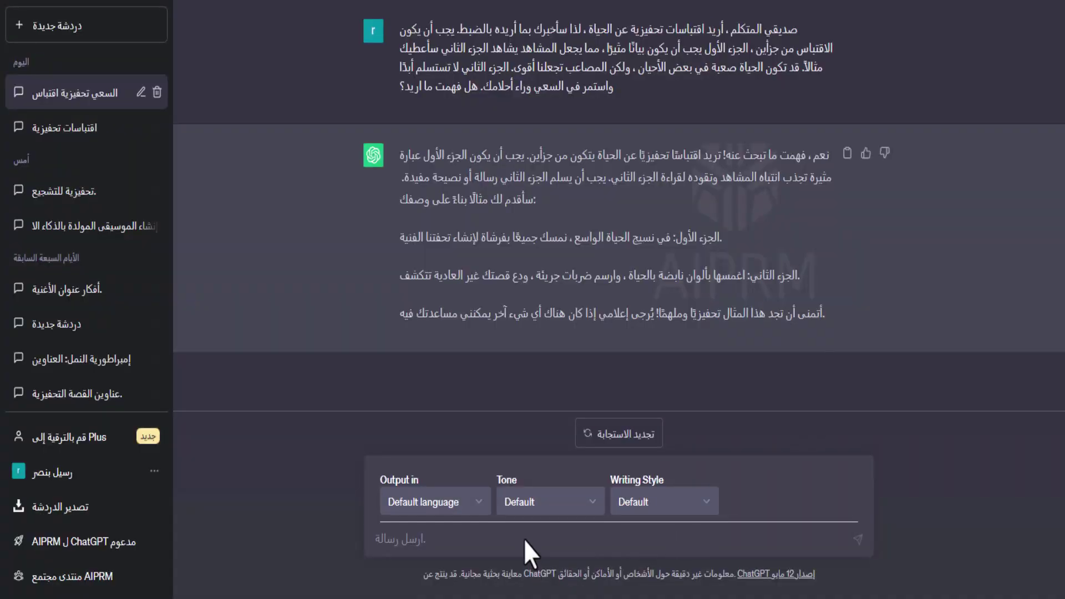
right_click(524, 539)
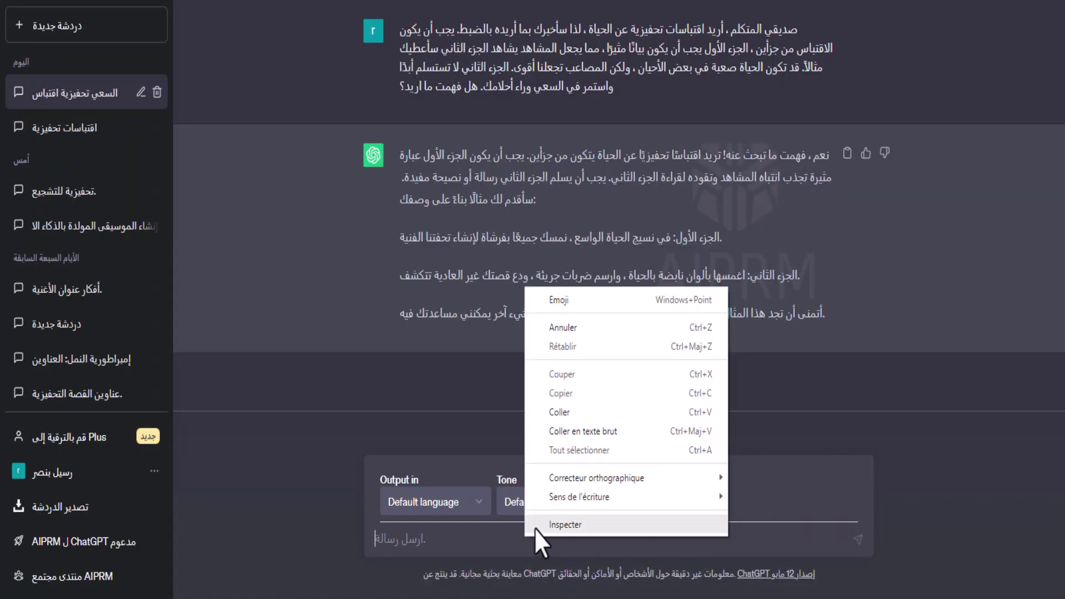
click(566, 408)
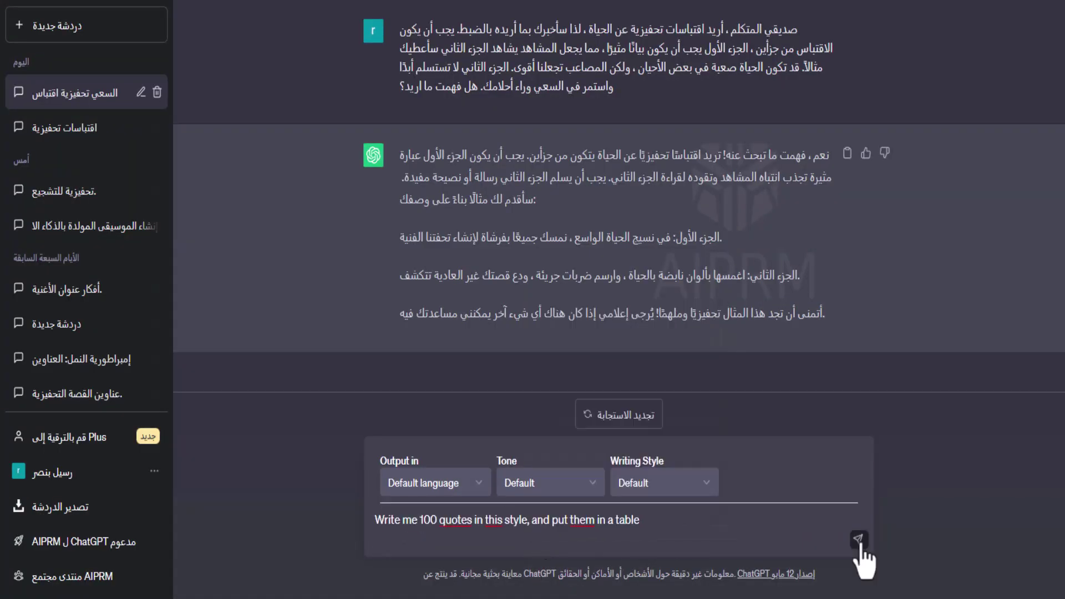
click(858, 539)
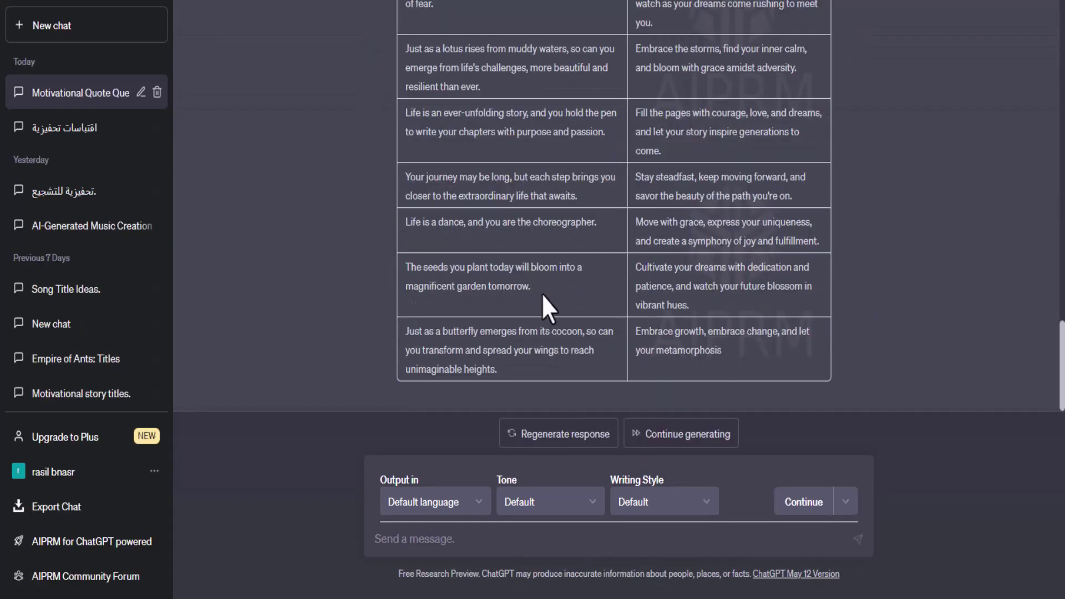
Look through the generated quote table, then paste and send another follow-up message in the same chat.
scroll(555, 292, up, 15)
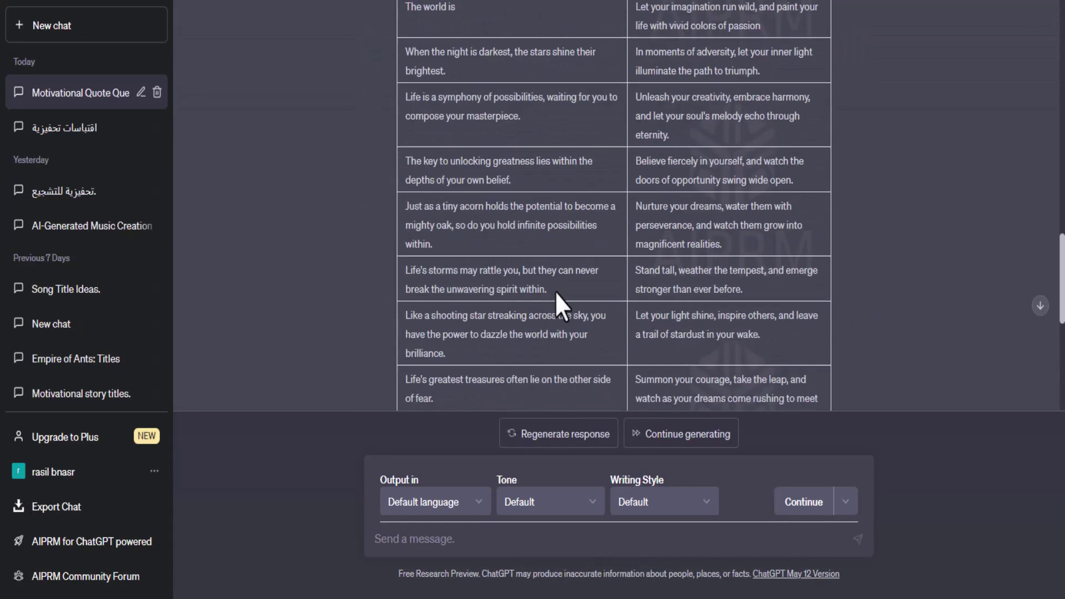
scroll(560, 285, down, 7)
scroll(568, 282, down, 10)
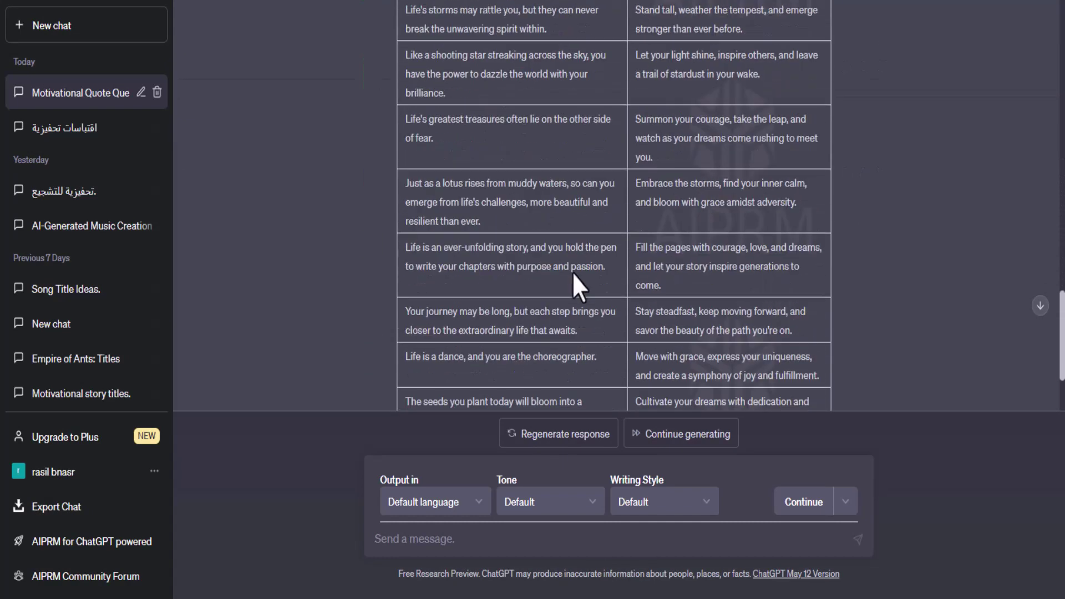
right_click(475, 541)
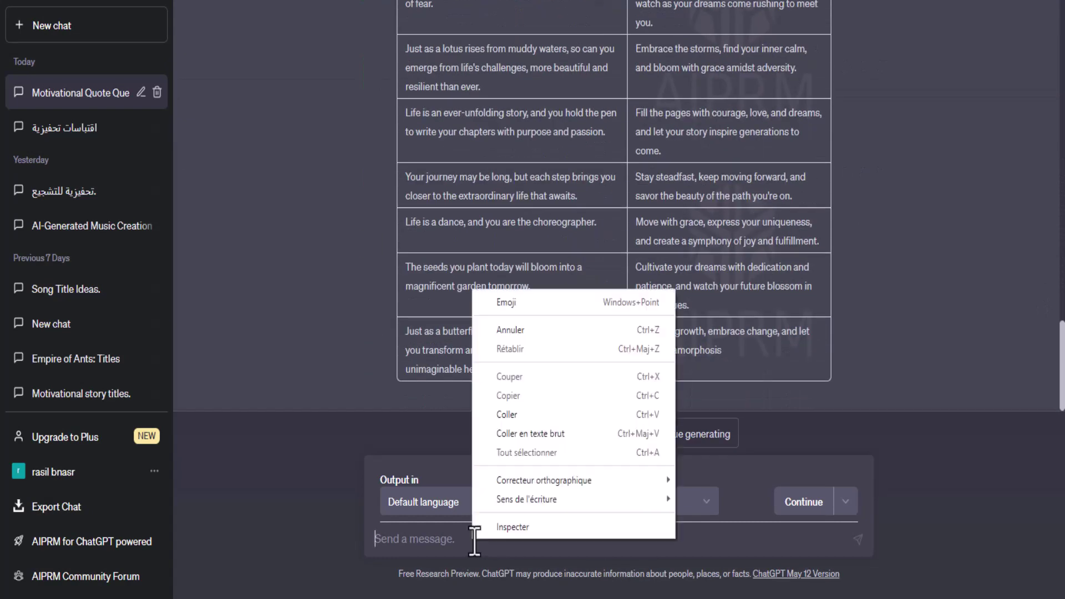
click(507, 476)
key(Return)
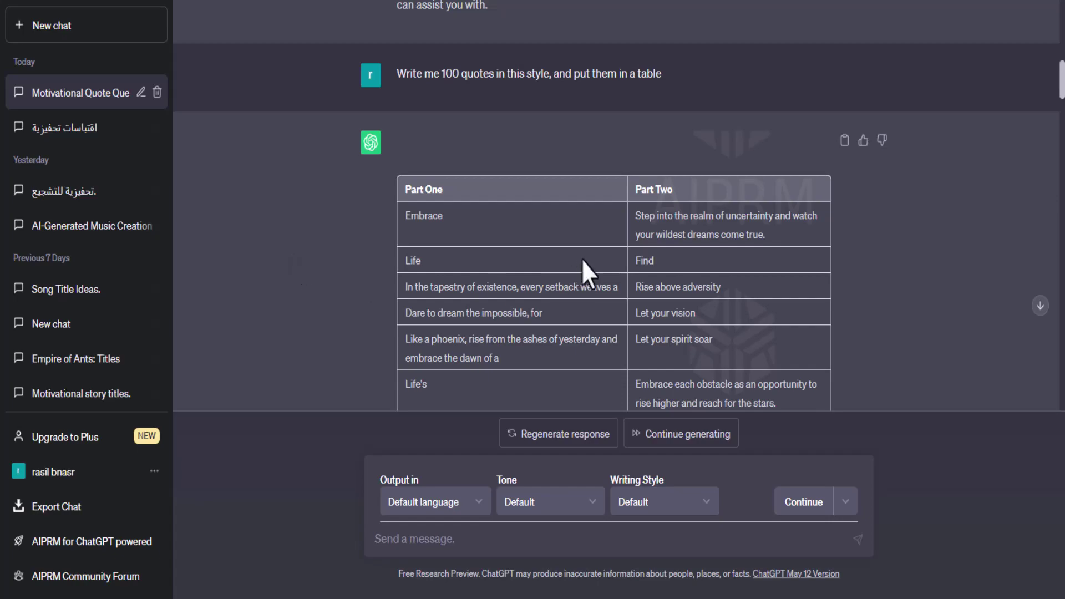
Review the Part One and Part Two quote tables throughout the conversation.
scroll(582, 261, down, 15)
scroll(598, 244, down, 5)
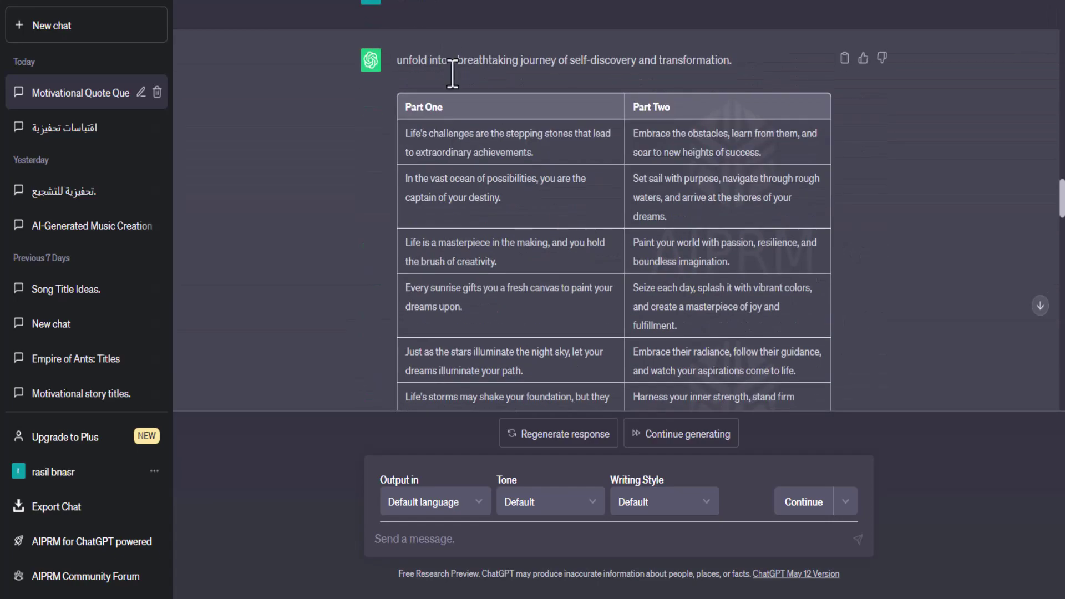
scroll(603, 177, down, 10)
scroll(605, 189, down, 5)
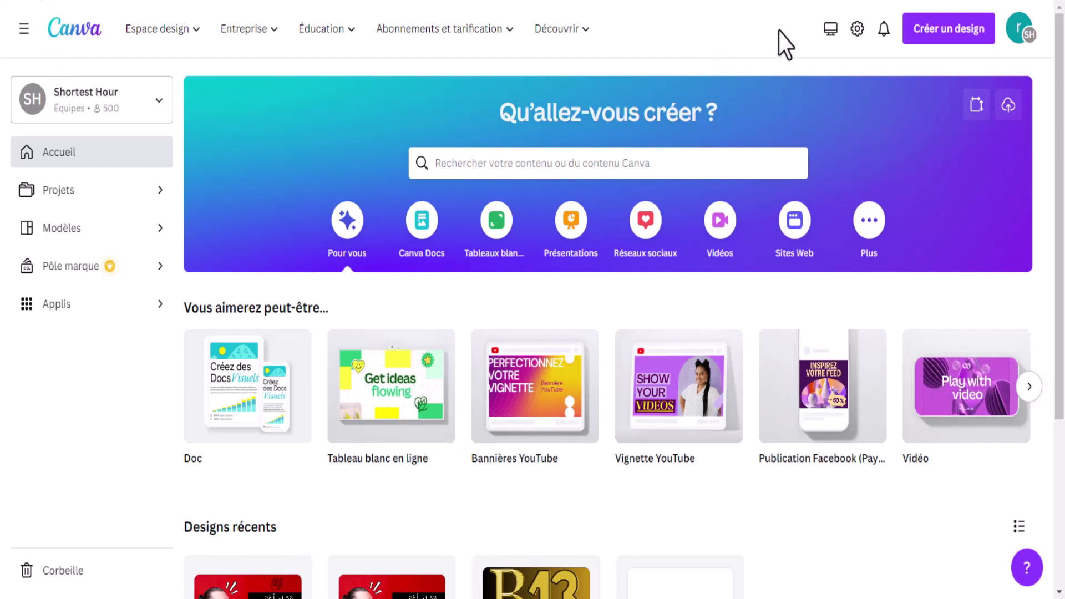
In Canva, search the design types for "vi" and create a new blank TikTok video design.
click(944, 39)
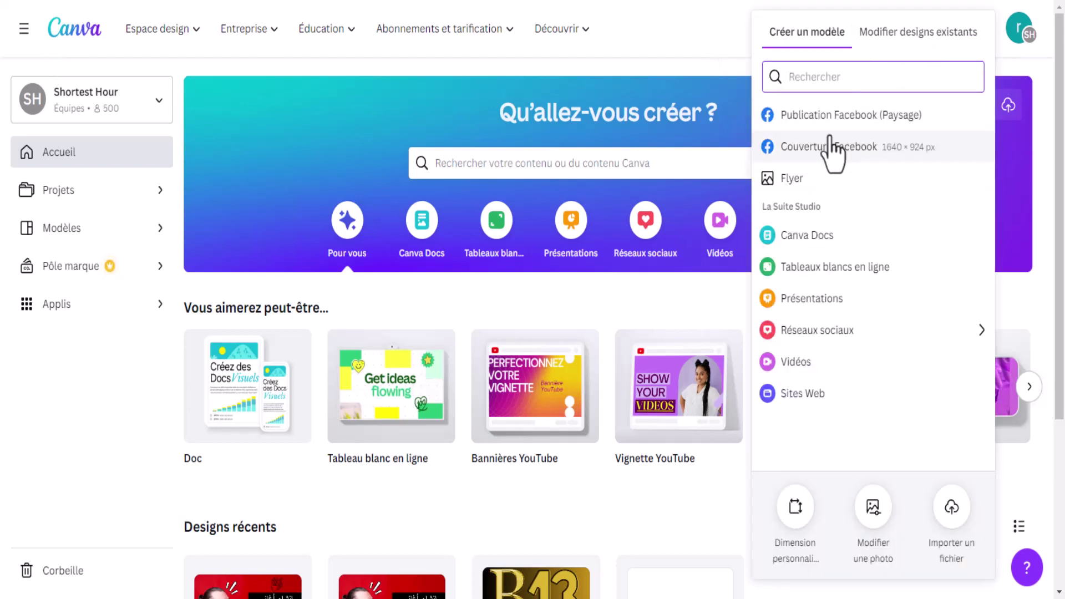
text(vi)
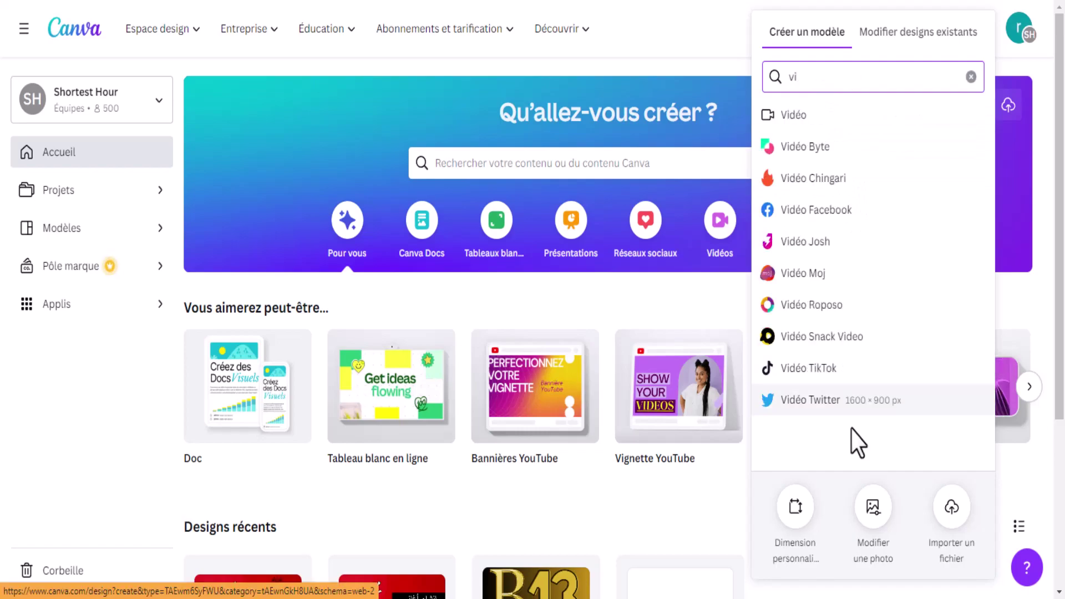
click(812, 375)
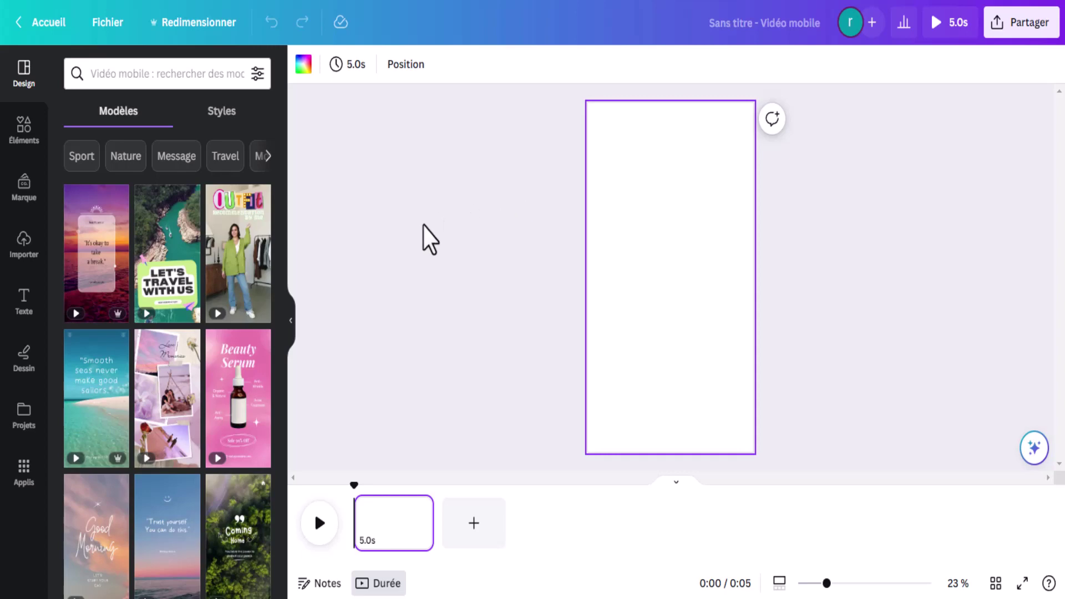
Search the video templates for "quotes" and "Quotes on life", and apply the waterfall template titled "Life".
scroll(166, 280, down, 8)
scroll(172, 305, down, 3)
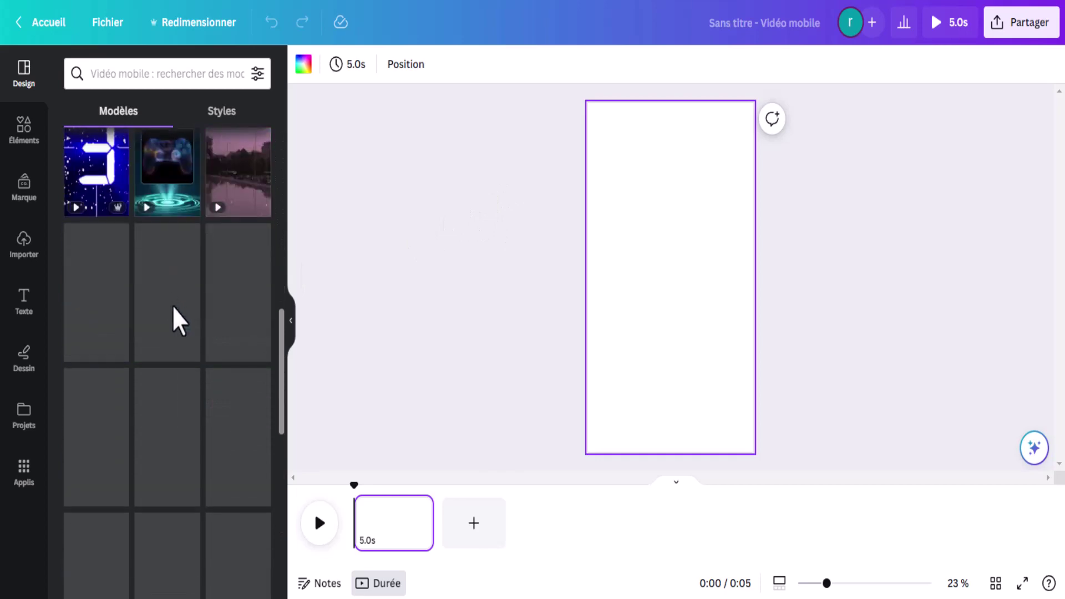
scroll(174, 311, up, 8)
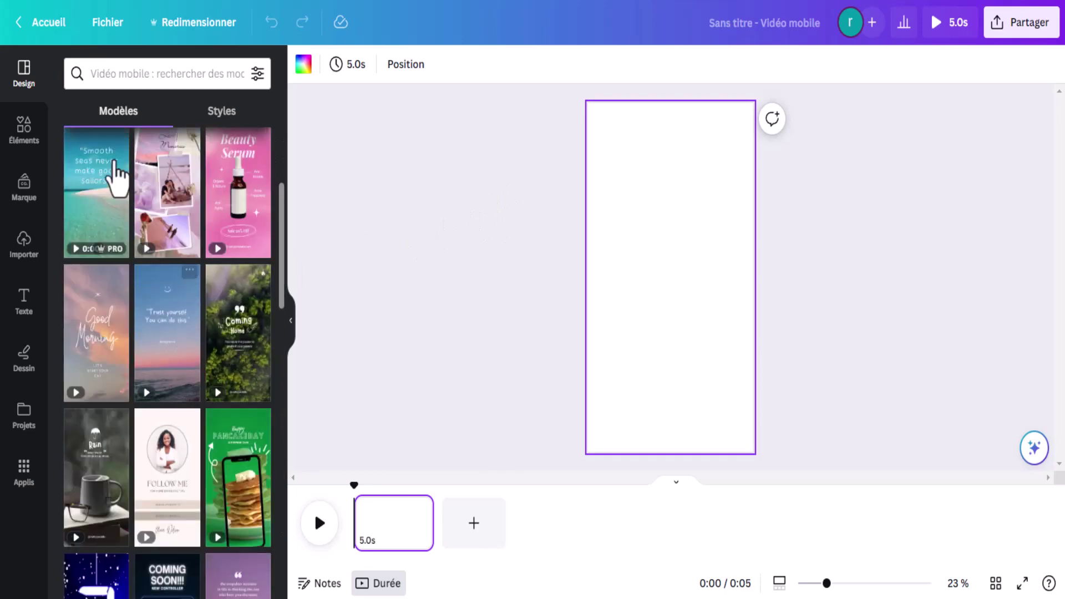
right_click(148, 78)
click(198, 203)
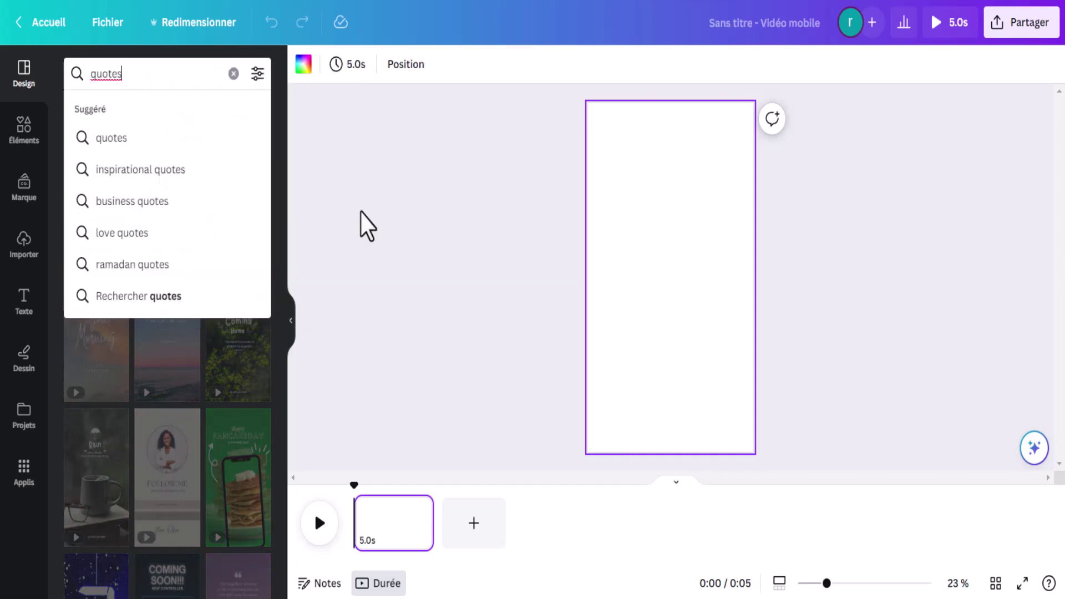
key(Return)
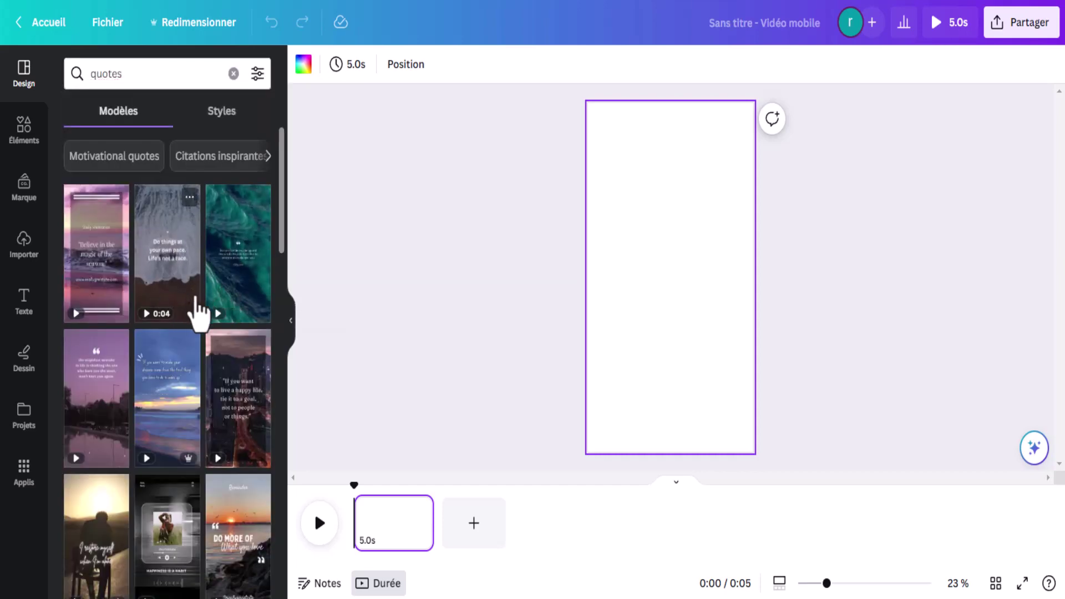
scroll(194, 311, down, 15)
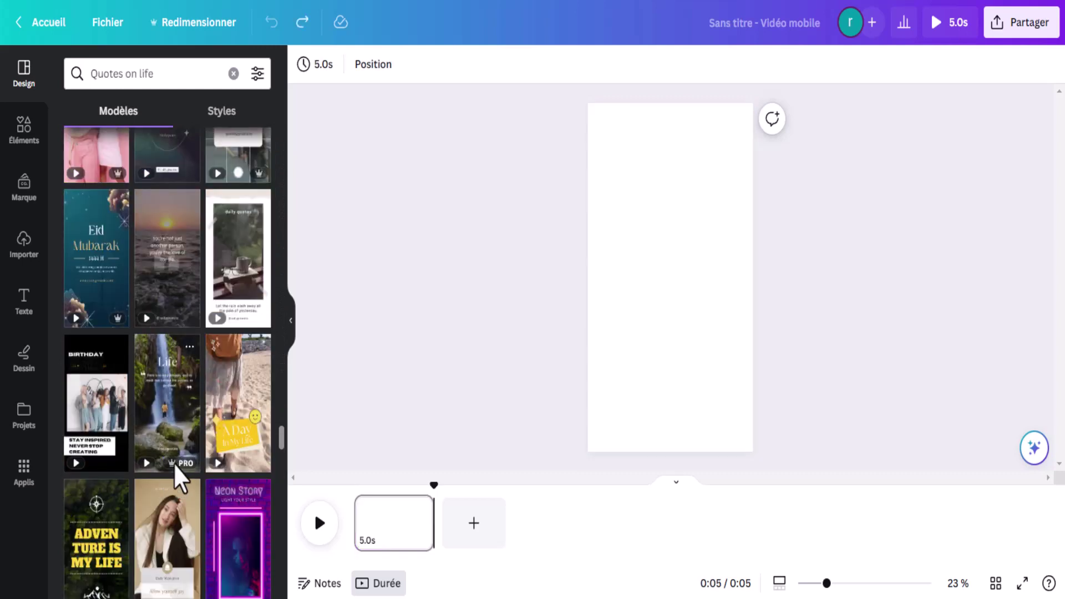
click(169, 407)
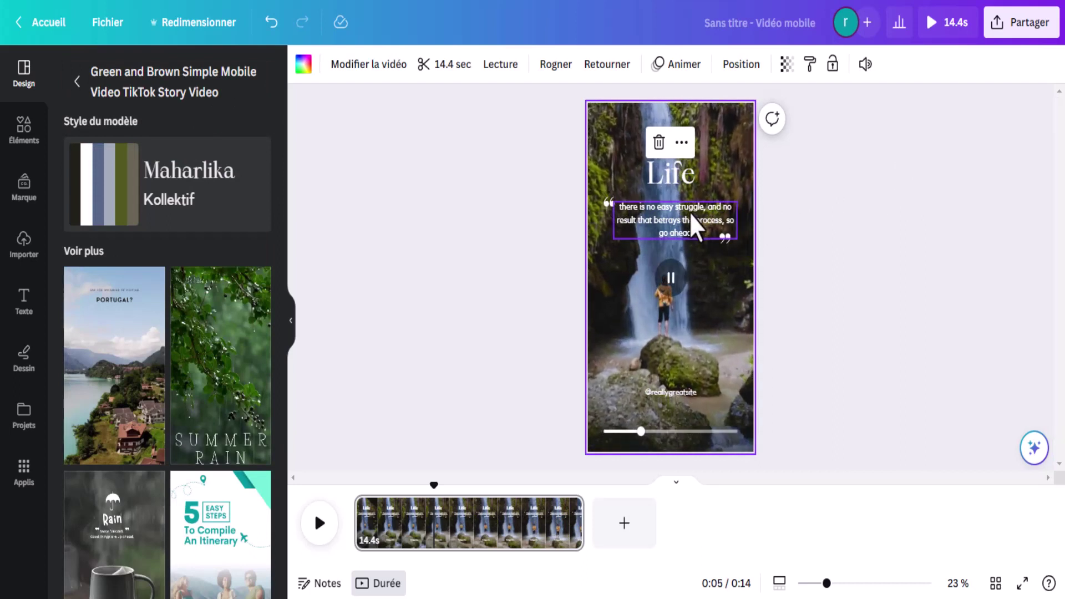
Delete the template's "Life" title and its sample quote text from the page.
click(674, 219)
click(672, 162)
click(674, 180)
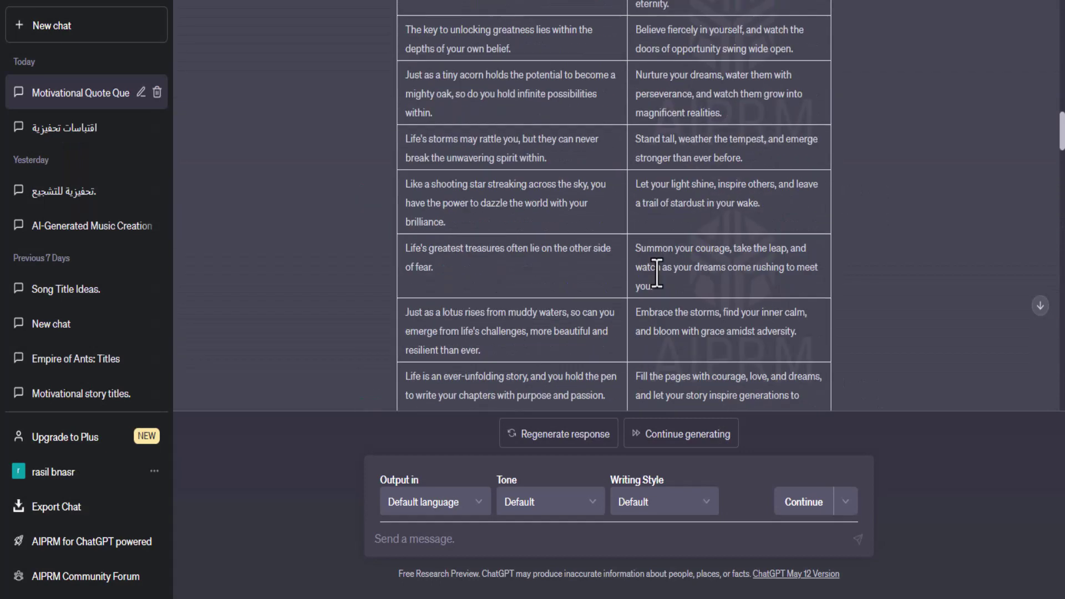
Copy the quote starting "Just as a caterpillar transforms into a butterfly" from ChatGPT and paste it into a new title text on the Canva page.
scroll(651, 281, up, 15)
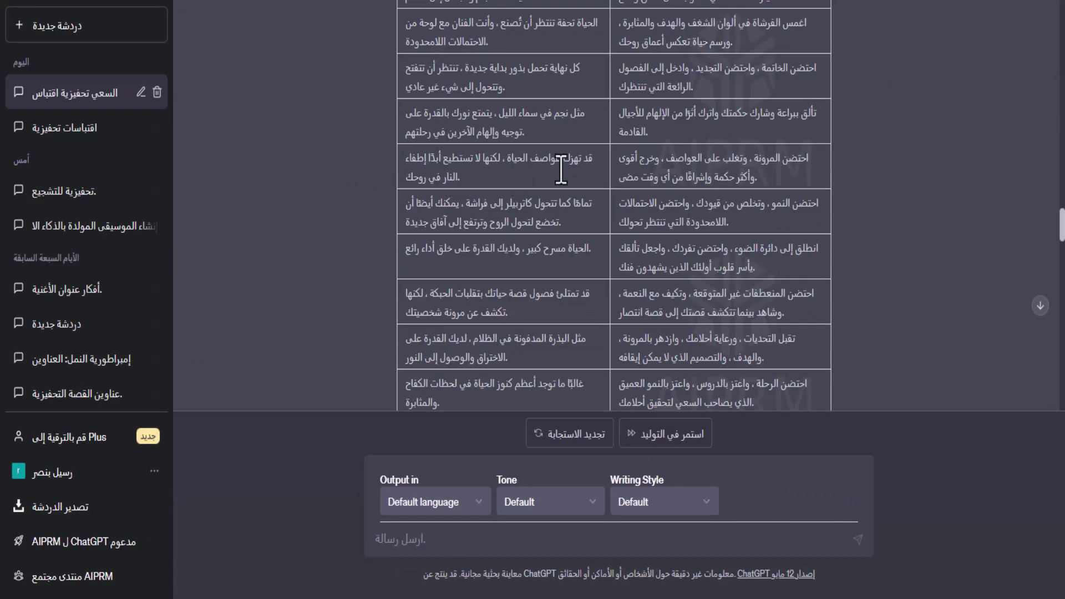
drag(577, 162, 404, 179)
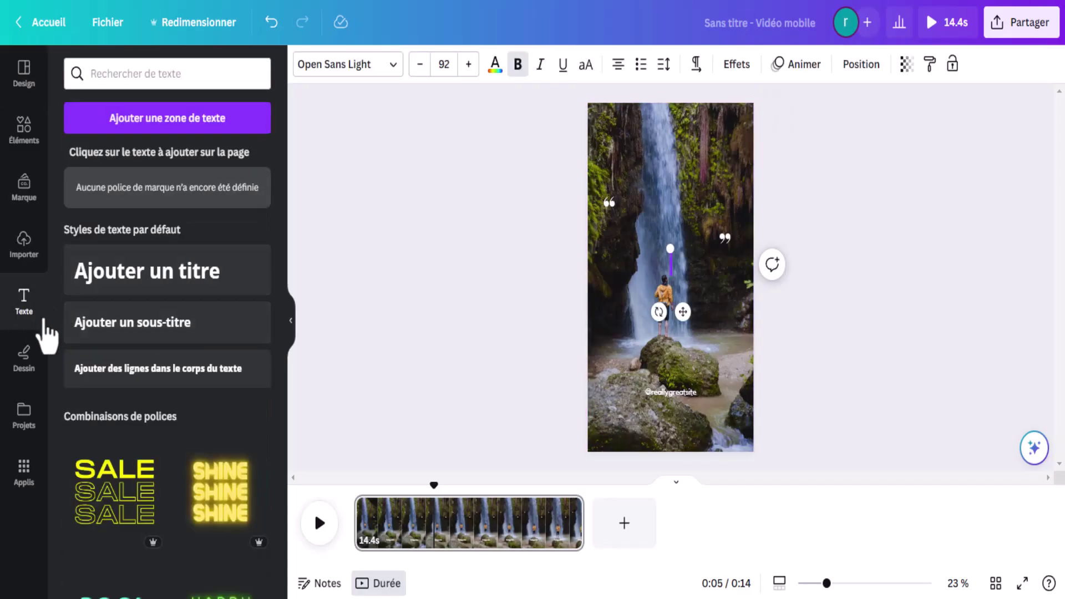
right_click(677, 267)
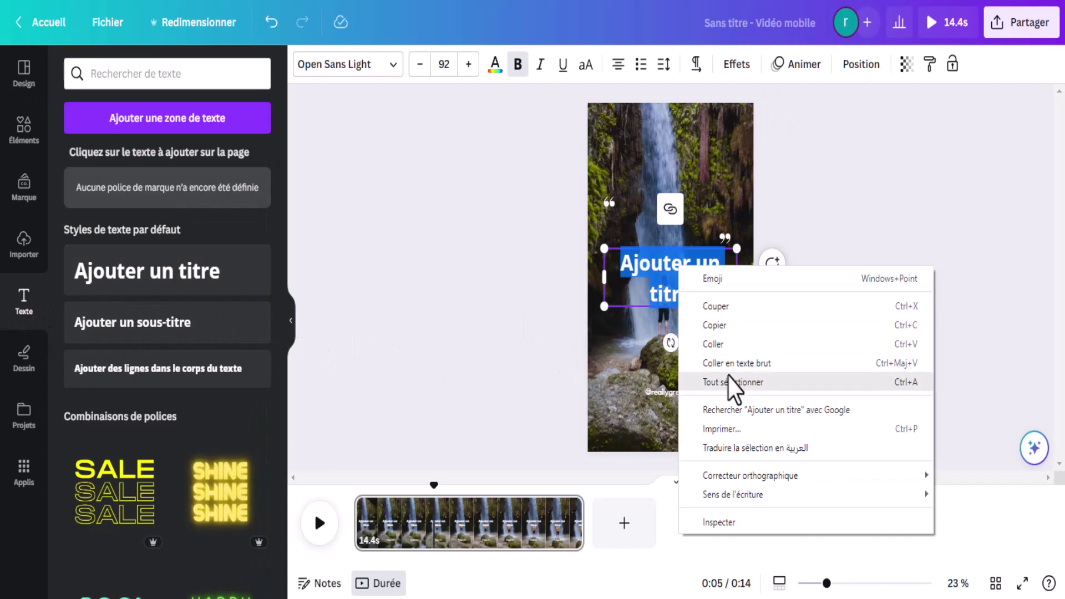
click(716, 343)
text(Just as a caterpillar transforms into a butterfly, so can you undergo a metamorphosis of the spirit and soar to new heights)
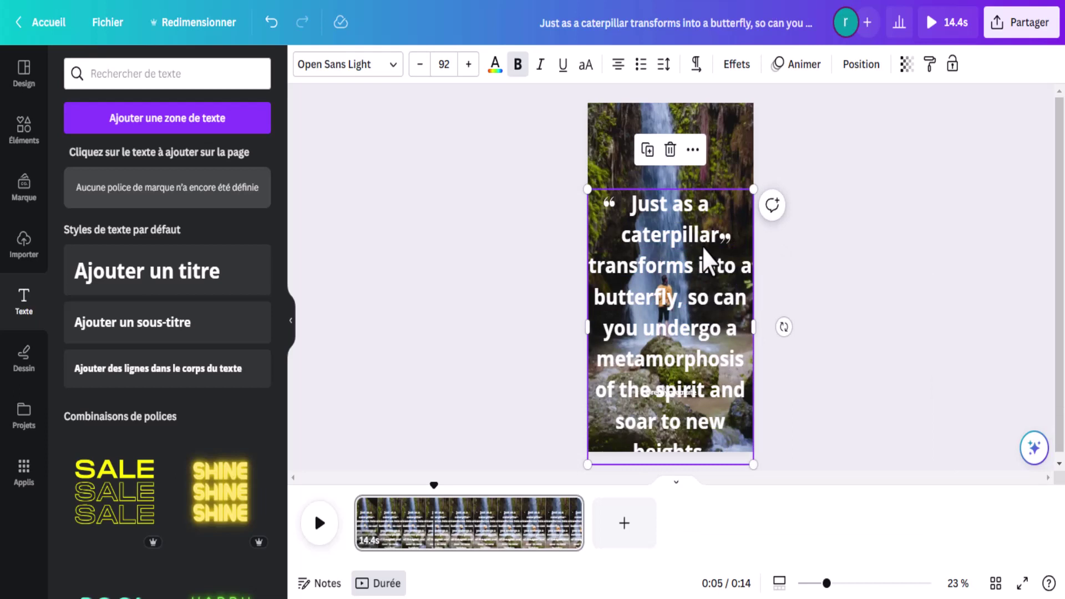
Shrink the quote text to about size 67.7 and move it to the upper part of the waterfall page.
drag(750, 190, 719, 274)
drag(687, 382, 740, 208)
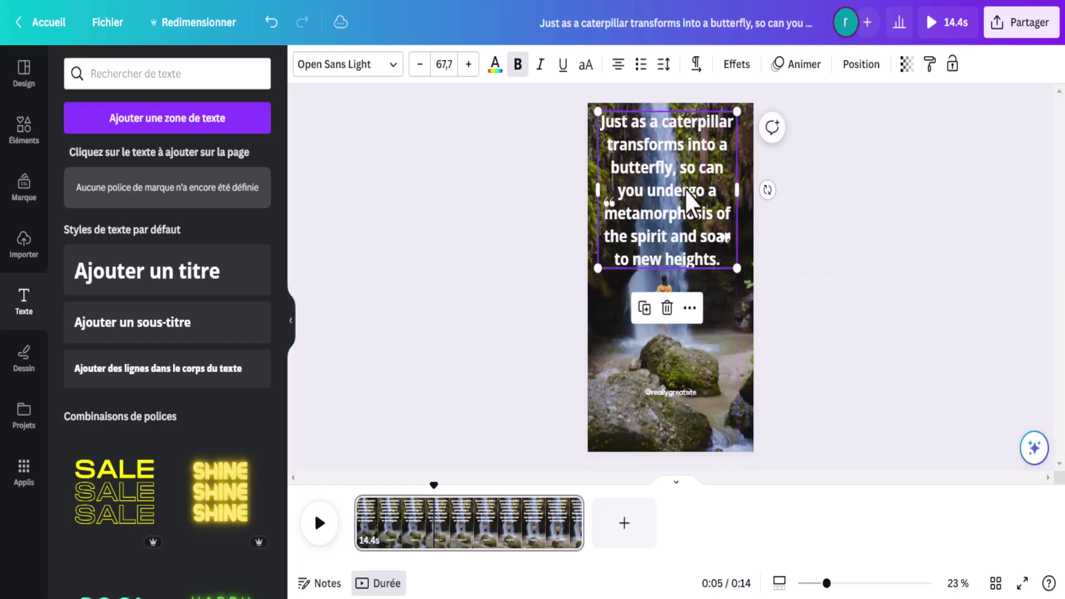
click(495, 64)
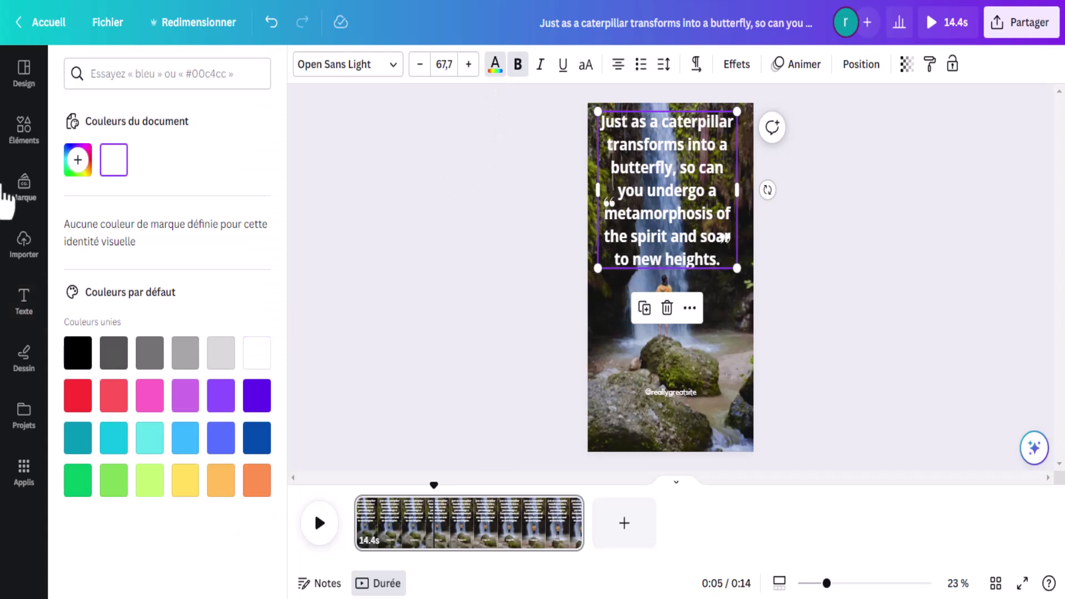
click(78, 160)
key(Escape)
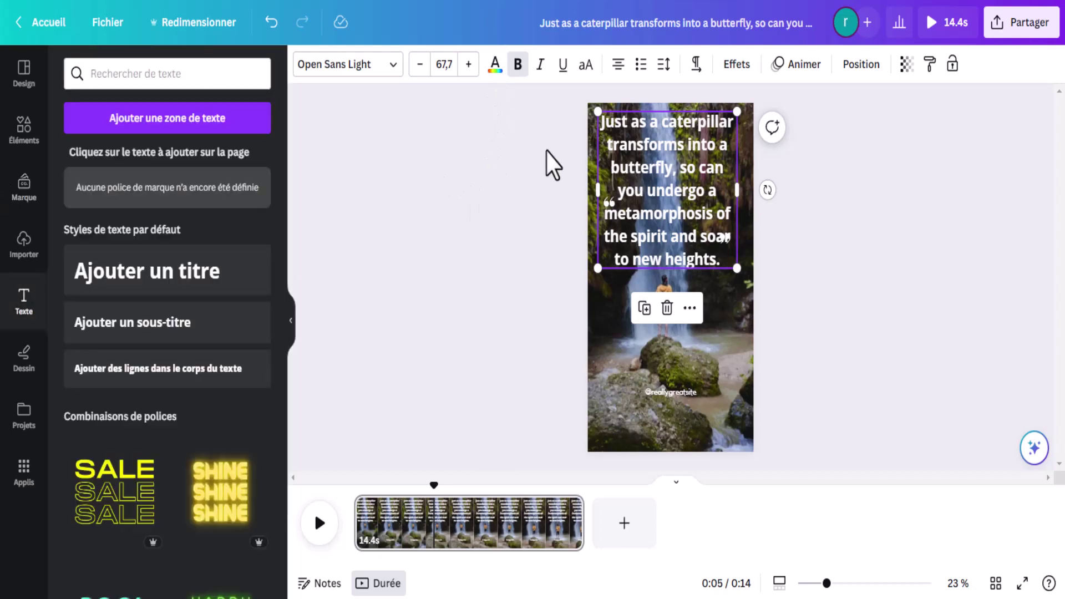
Try several text effects on the quote, ending with the Arrière-plan (background) effect in a custom colour.
click(746, 72)
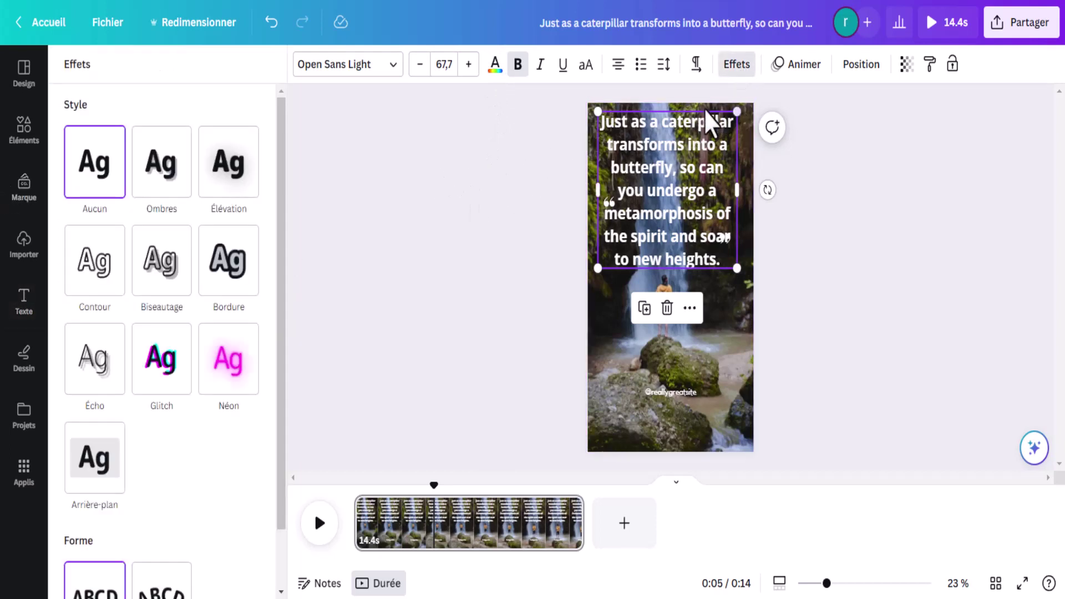
click(167, 285)
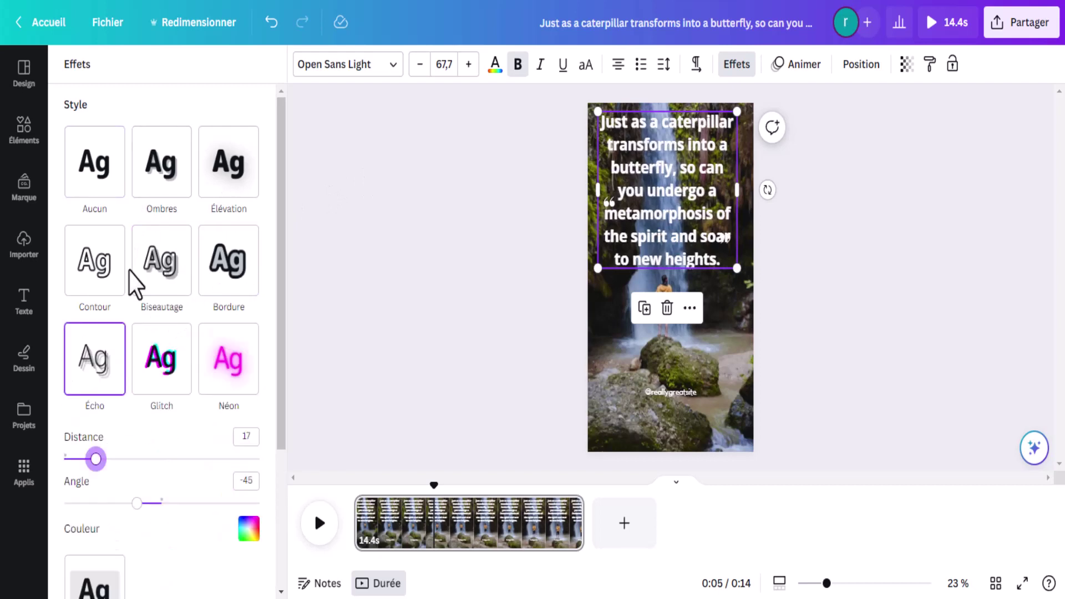
click(216, 192)
scroll(100, 400, down, 3)
click(100, 397)
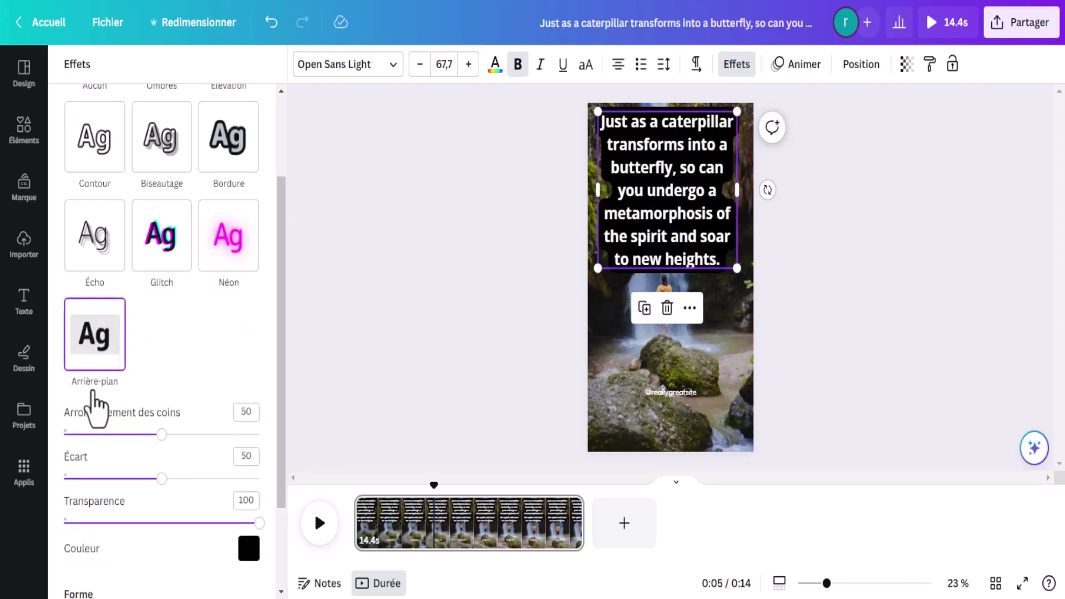
click(249, 549)
click(73, 355)
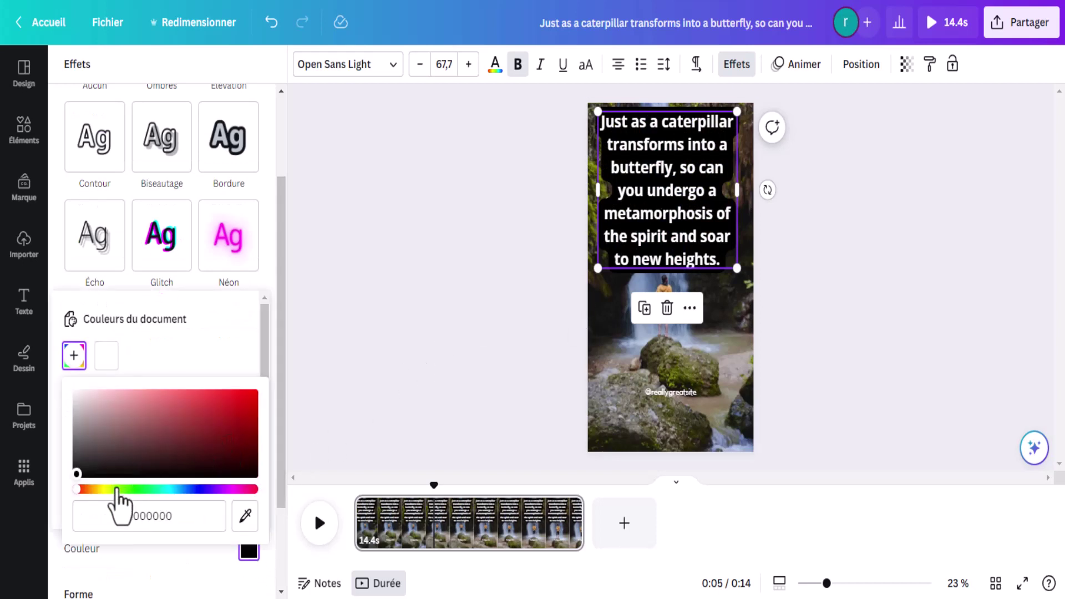
click(105, 489)
drag(230, 431, 257, 393)
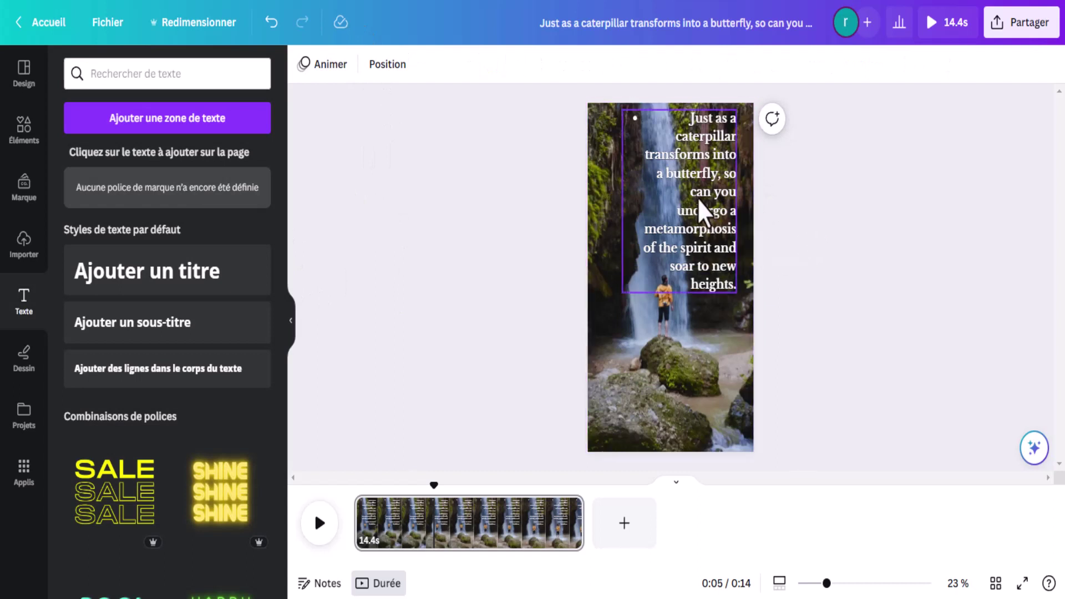
Duplicate the restyled quote text and place the copy in the lower part of the page.
click(709, 217)
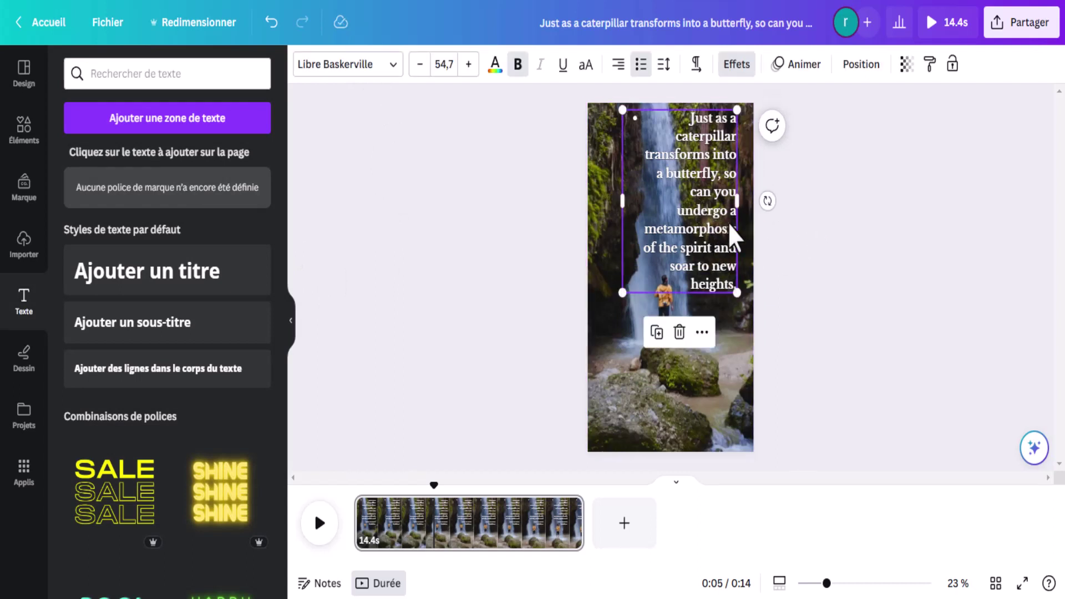
click(656, 334)
drag(708, 203, 638, 359)
click(957, 335)
key(ctrl+z)
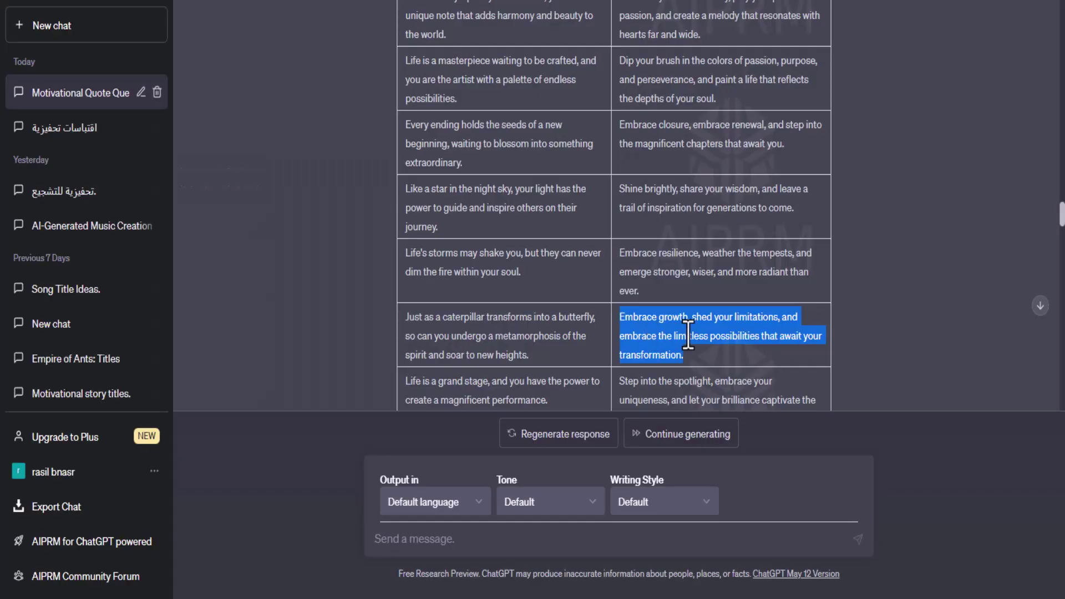
Copy the quote's second part starting "Embrace growth, shed your limitations" from ChatGPT and use it as the lower text on the Canva page.
right_click(680, 336)
click(716, 344)
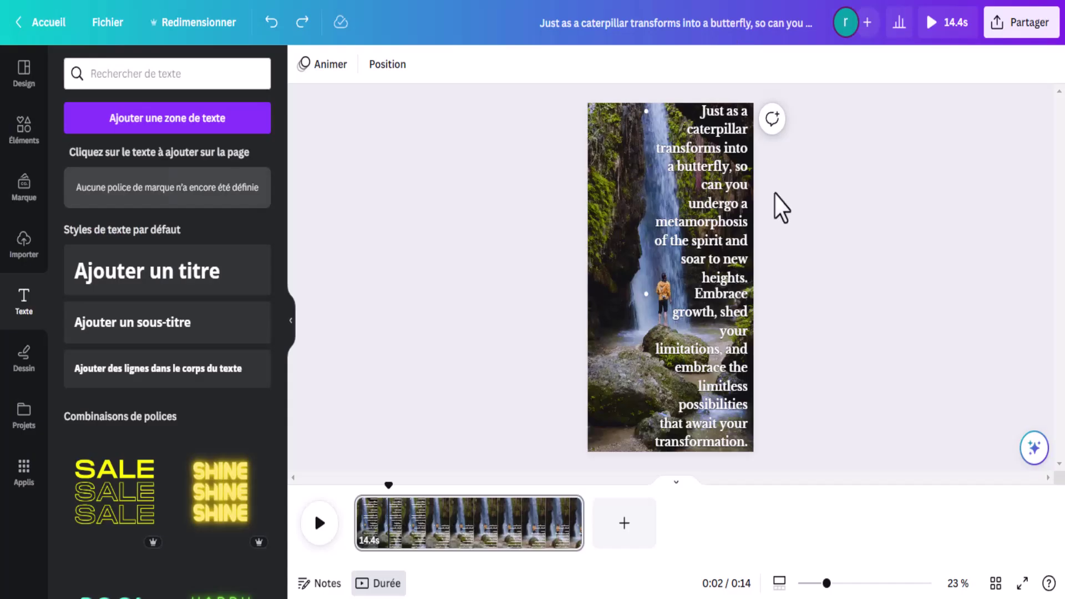
click(706, 387)
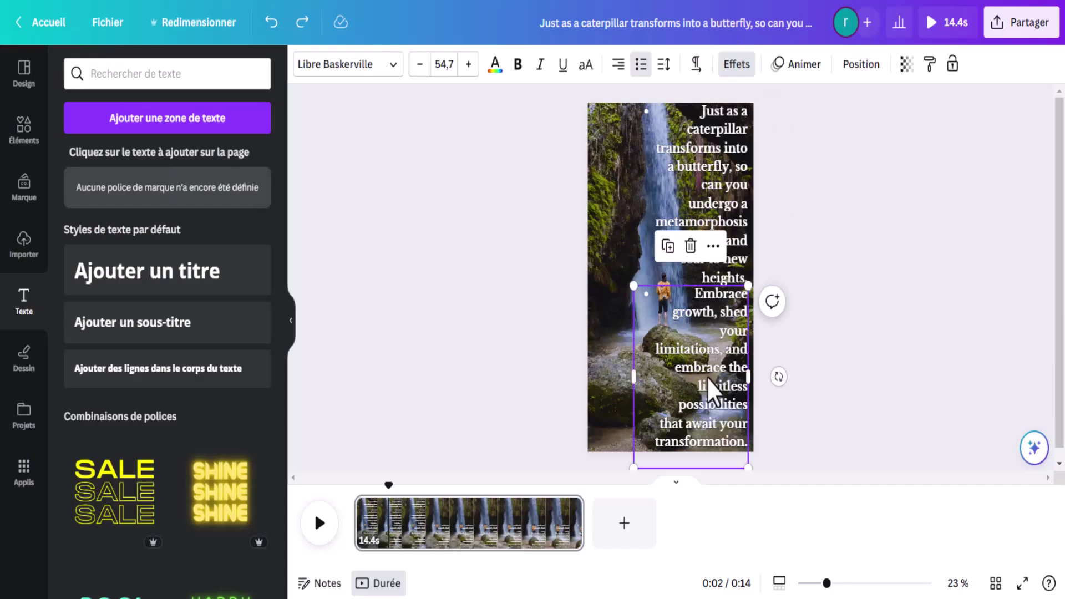
double_click(701, 298)
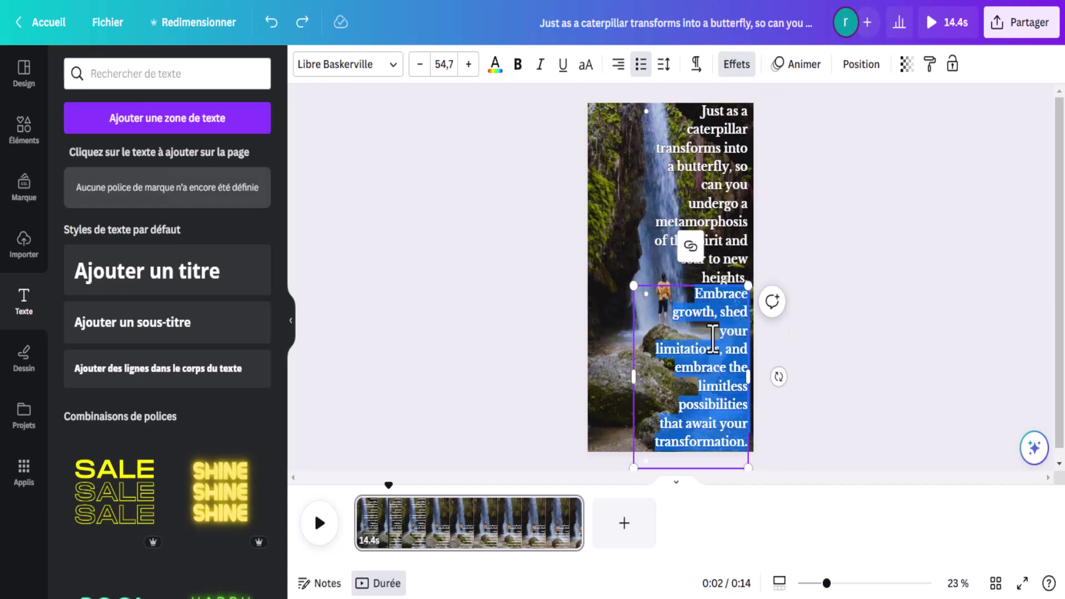
click(866, 276)
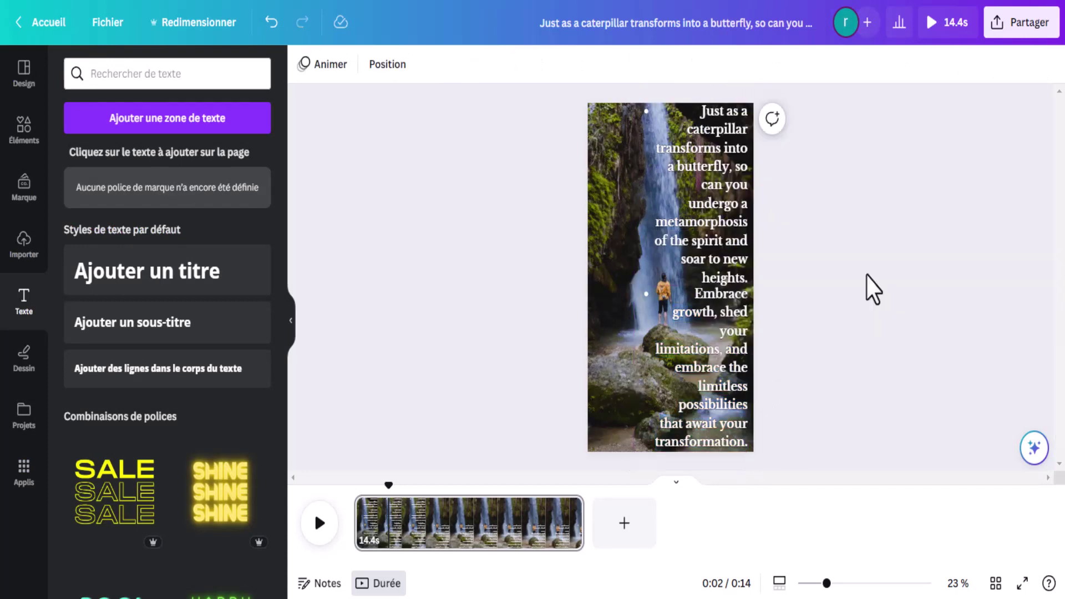
Show the timing of the upper quote text and end it at about 4.0 seconds.
click(714, 228)
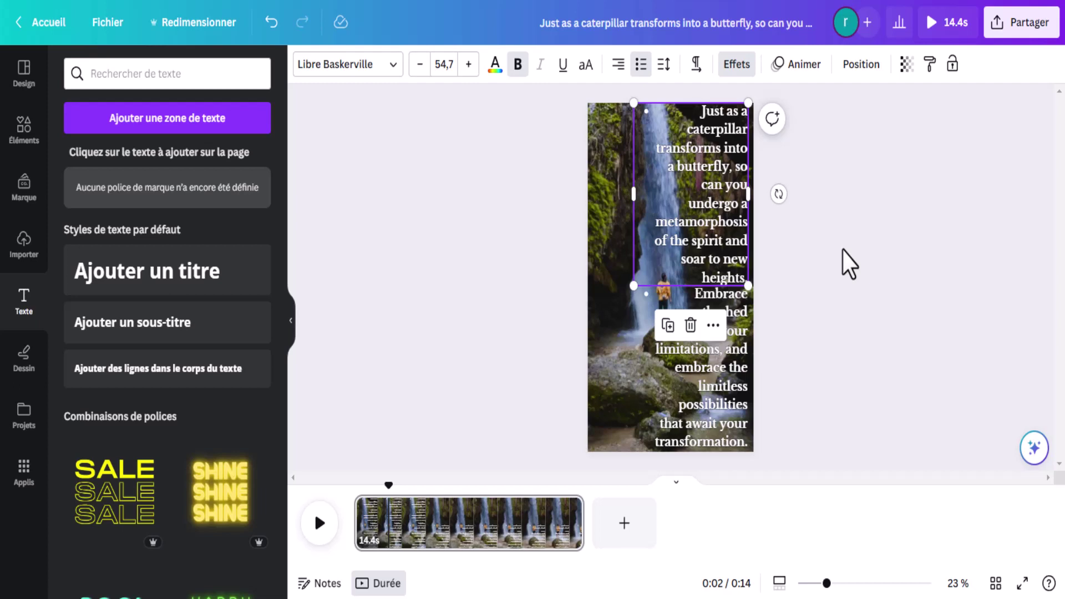
right_click(697, 171)
click(711, 194)
right_click(710, 194)
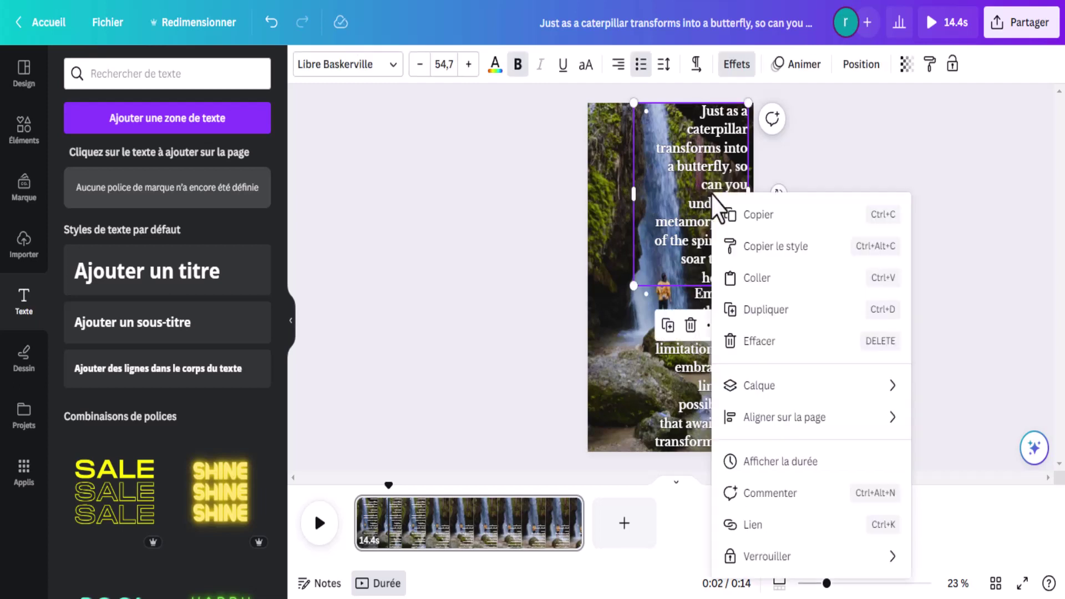
click(787, 463)
drag(381, 474, 417, 491)
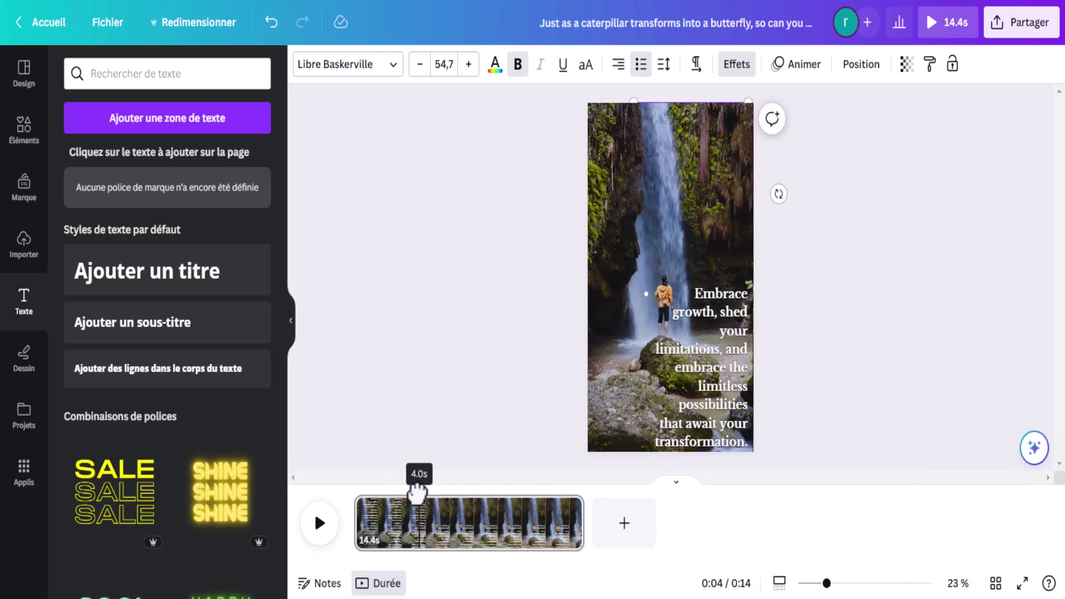
Time the lower quote text to start where the upper one ends and last 4.1 s, and trim the page to 8.1 s.
click(721, 358)
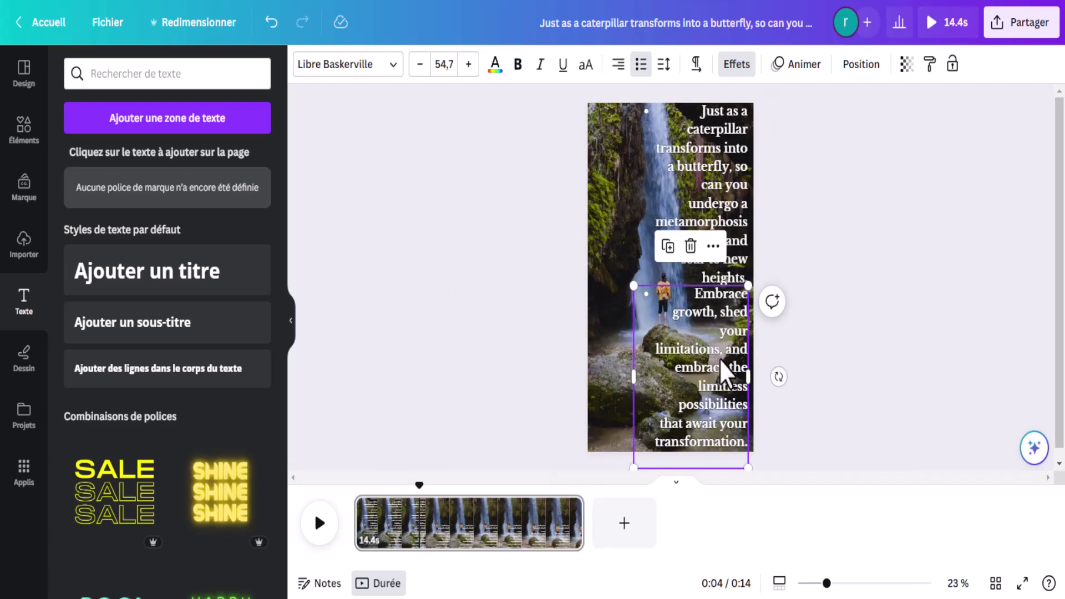
right_click(709, 365)
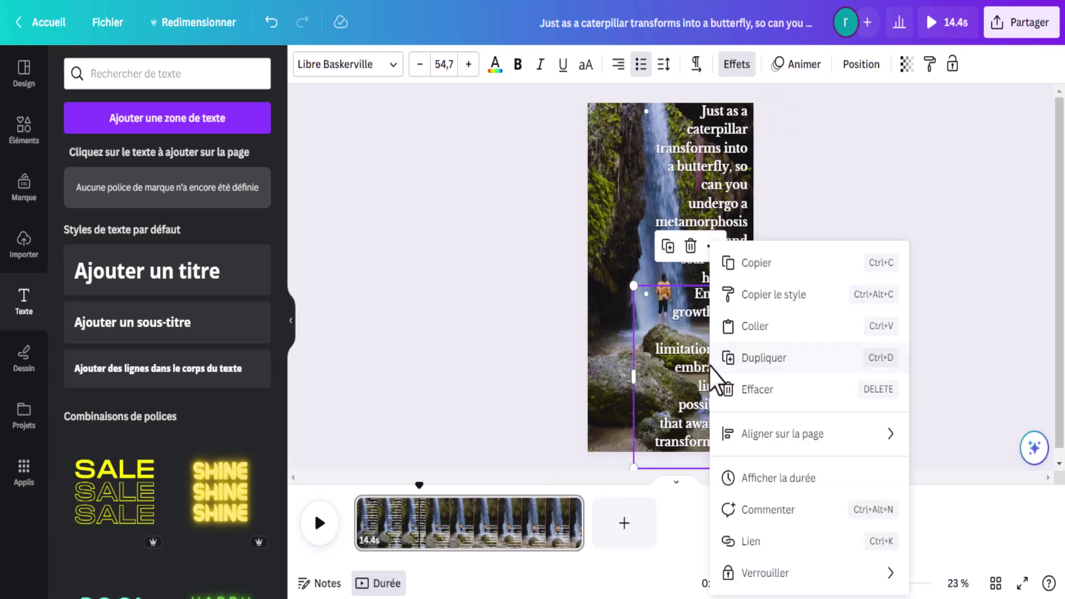
click(798, 480)
drag(377, 494, 423, 504)
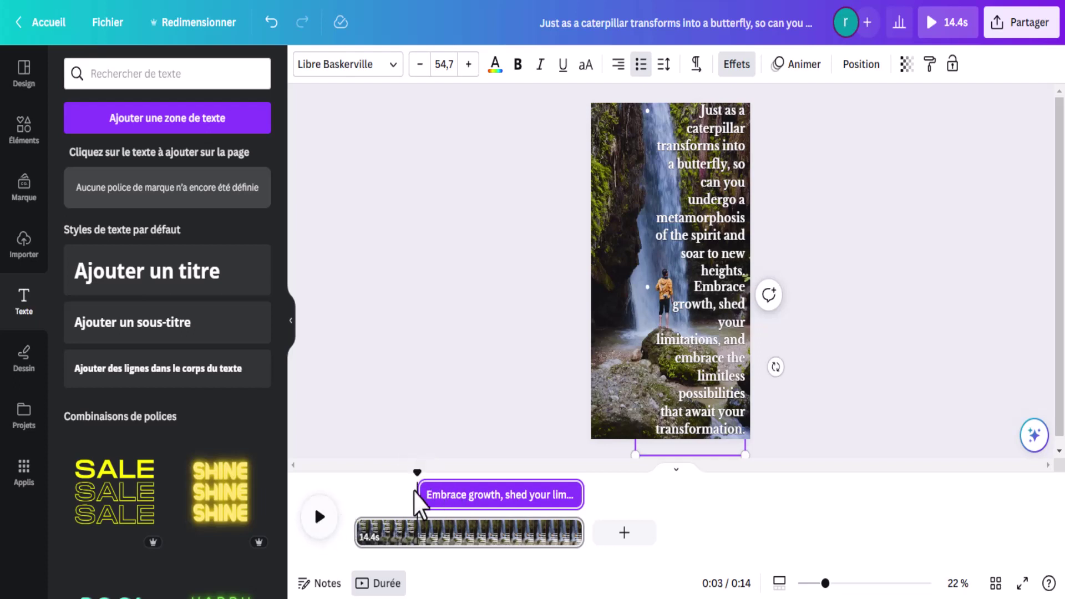
drag(581, 495, 484, 497)
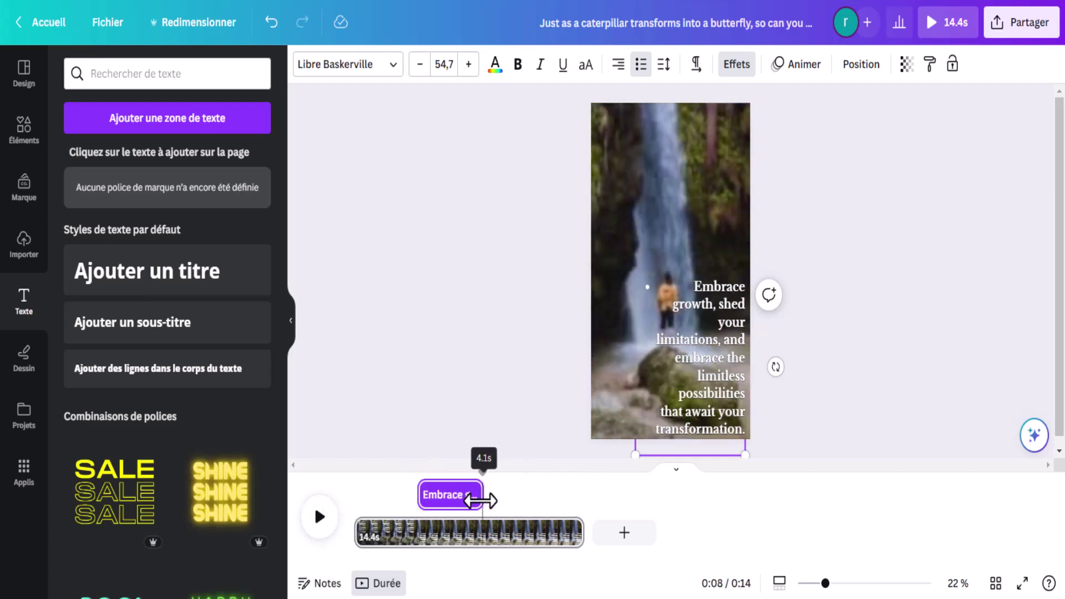
drag(540, 533, 483, 531)
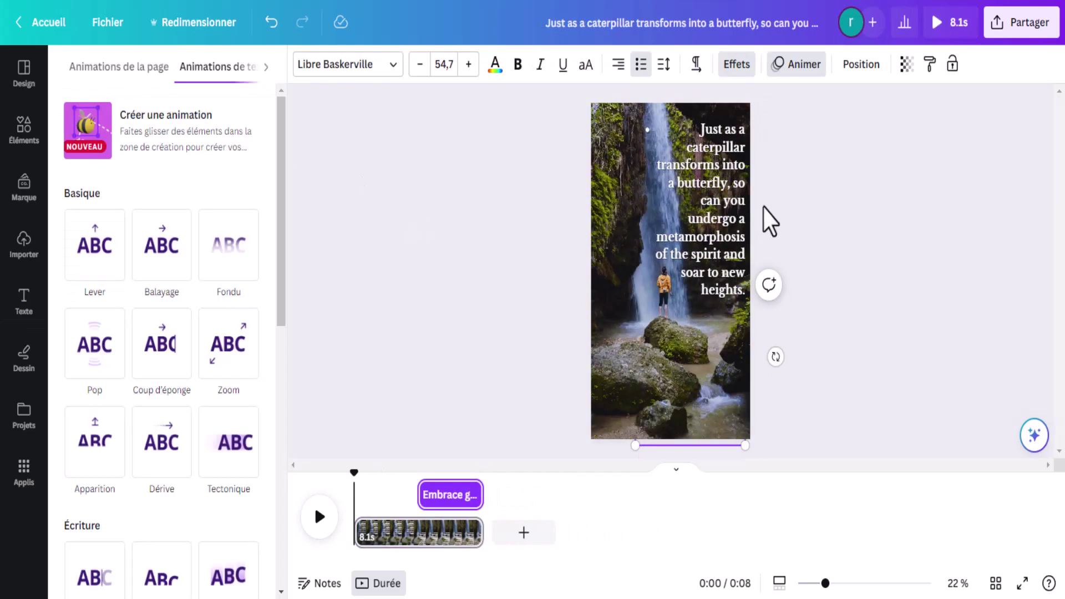
Apply the Coup d'éponge text animation to the upper quote and open the animation choices for the lower quote.
click(724, 208)
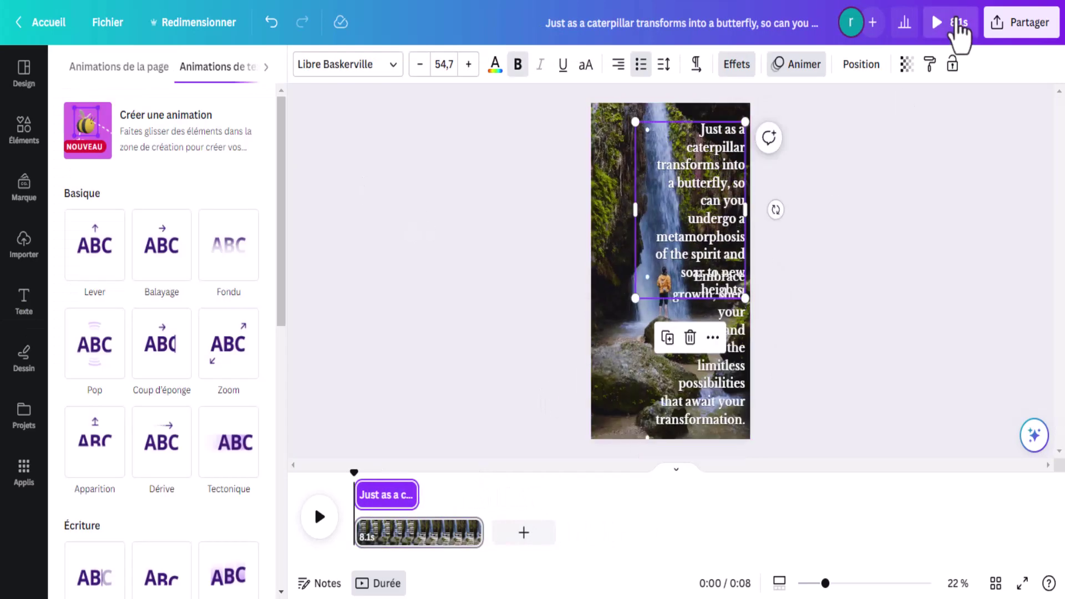
click(802, 65)
click(803, 65)
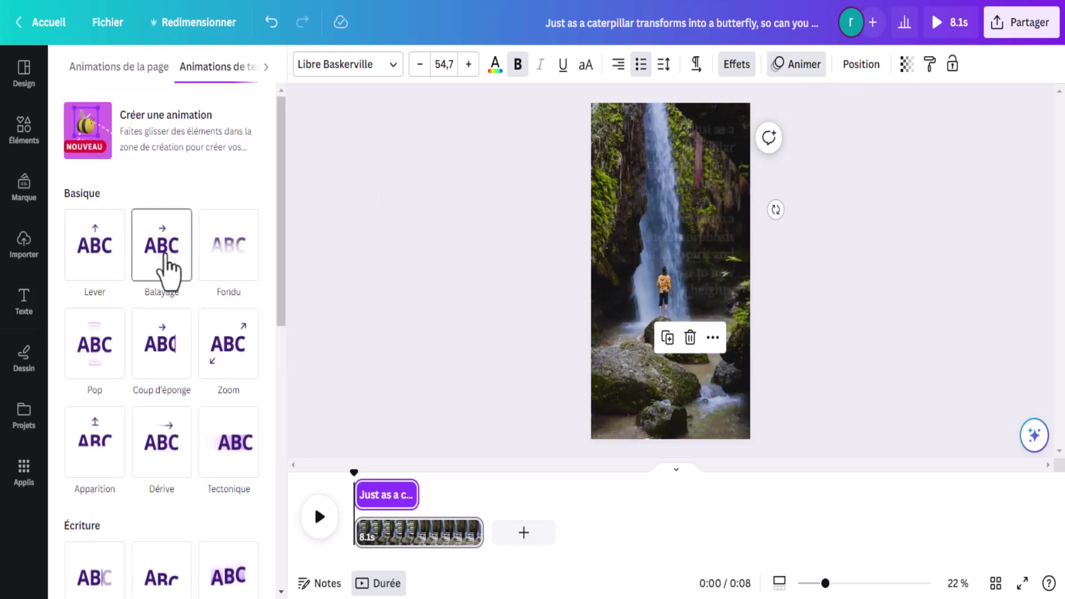
click(159, 350)
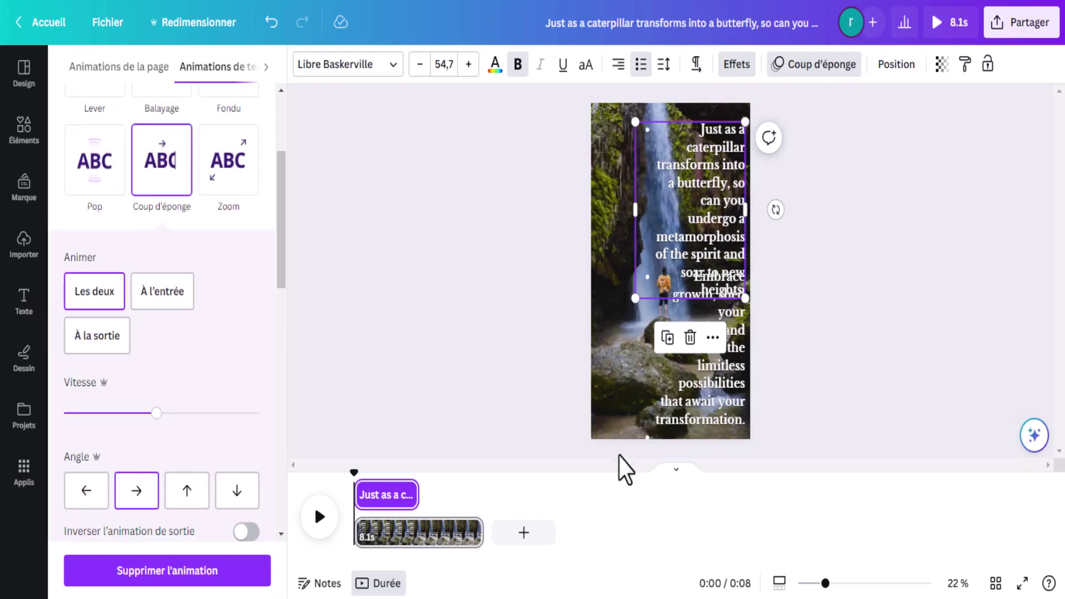
click(717, 398)
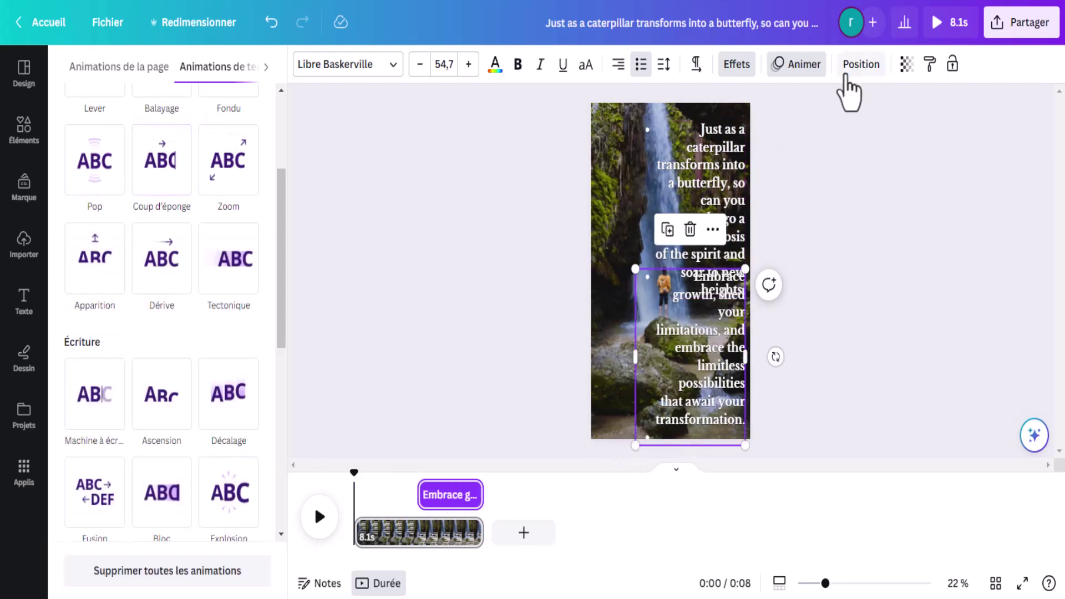
click(799, 65)
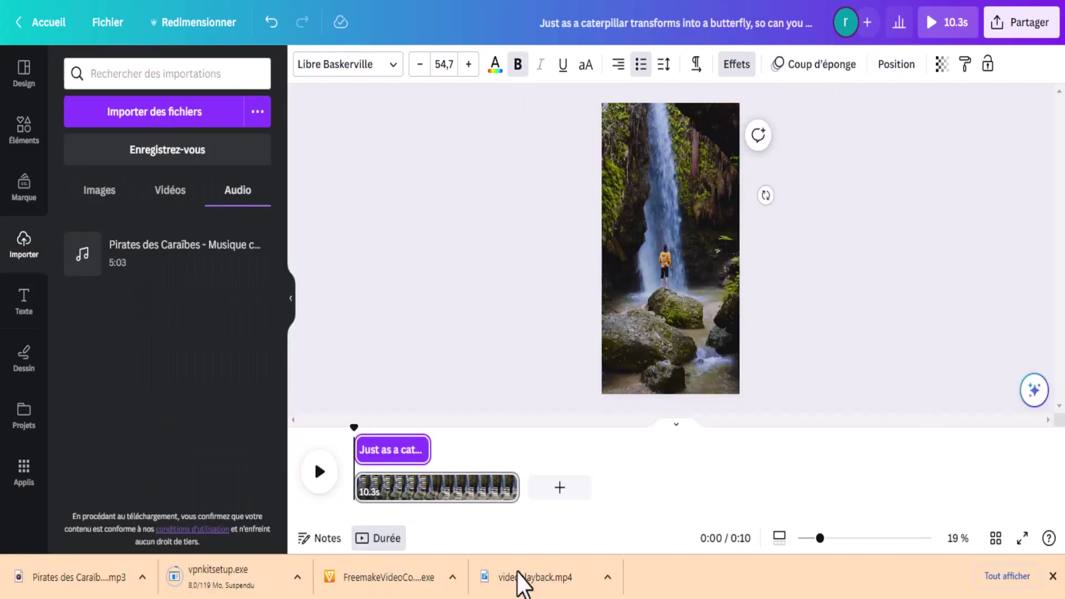
Play the video to preview both quotes with their timing and animations.
click(320, 472)
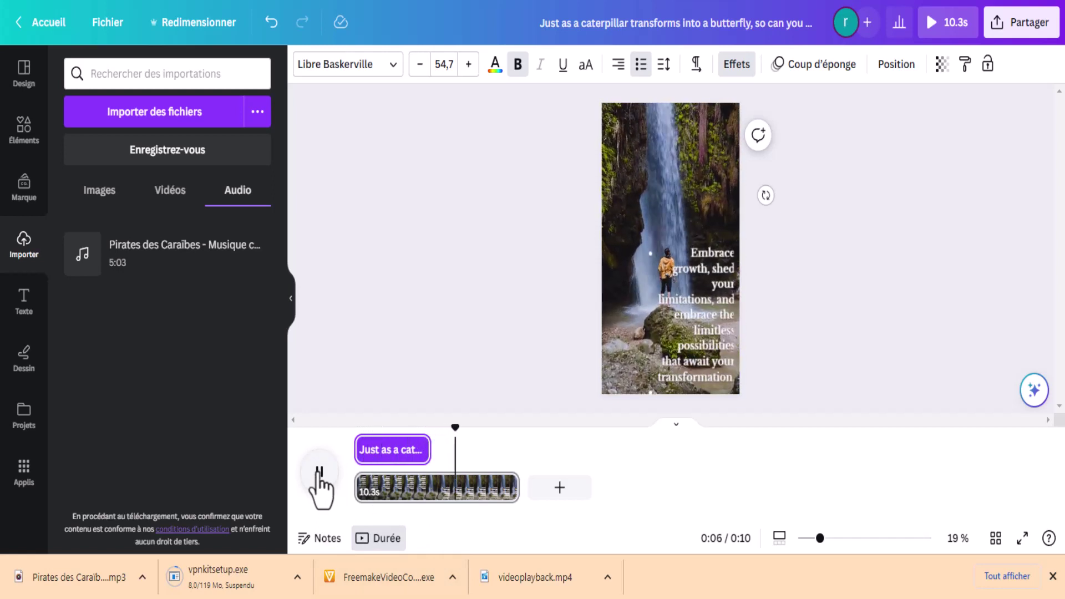
click(596, 462)
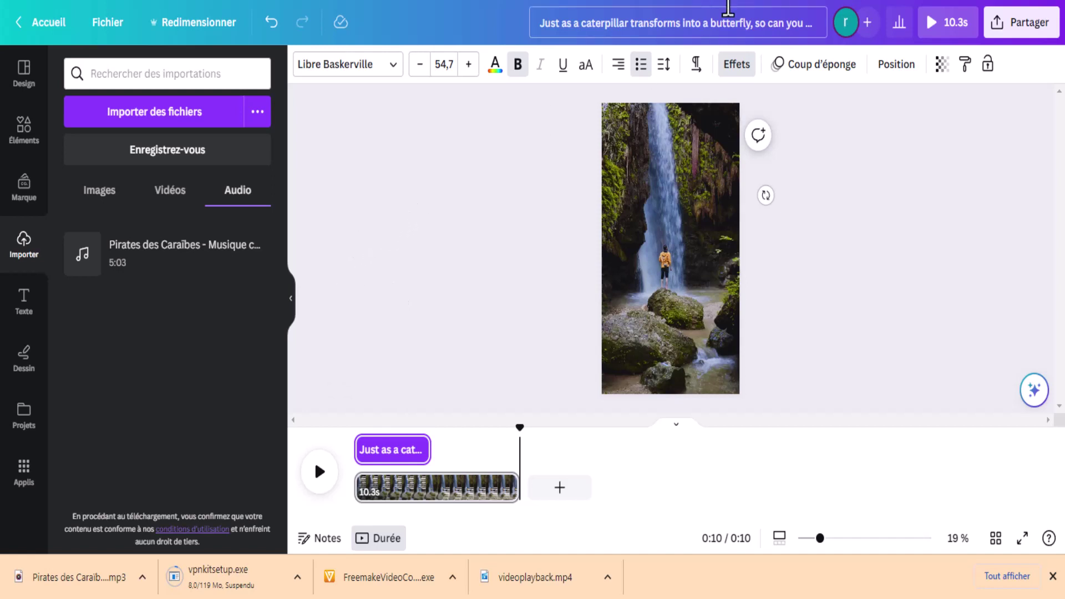
Search the elements for "Quotes on life" and browse the audio results.
click(22, 133)
click(20, 143)
click(157, 72)
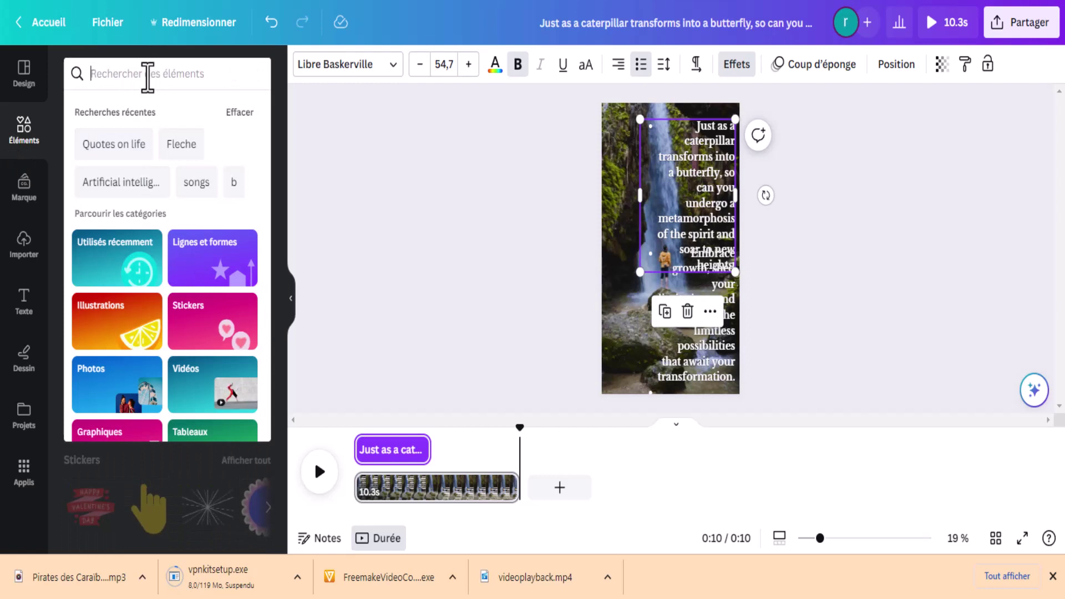
click(138, 161)
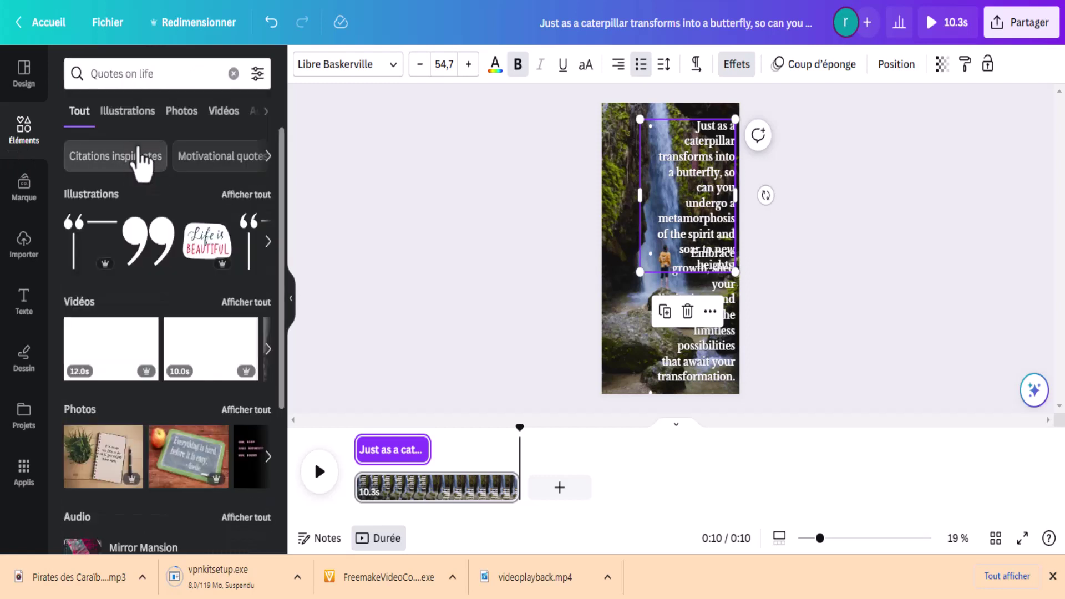
click(267, 111)
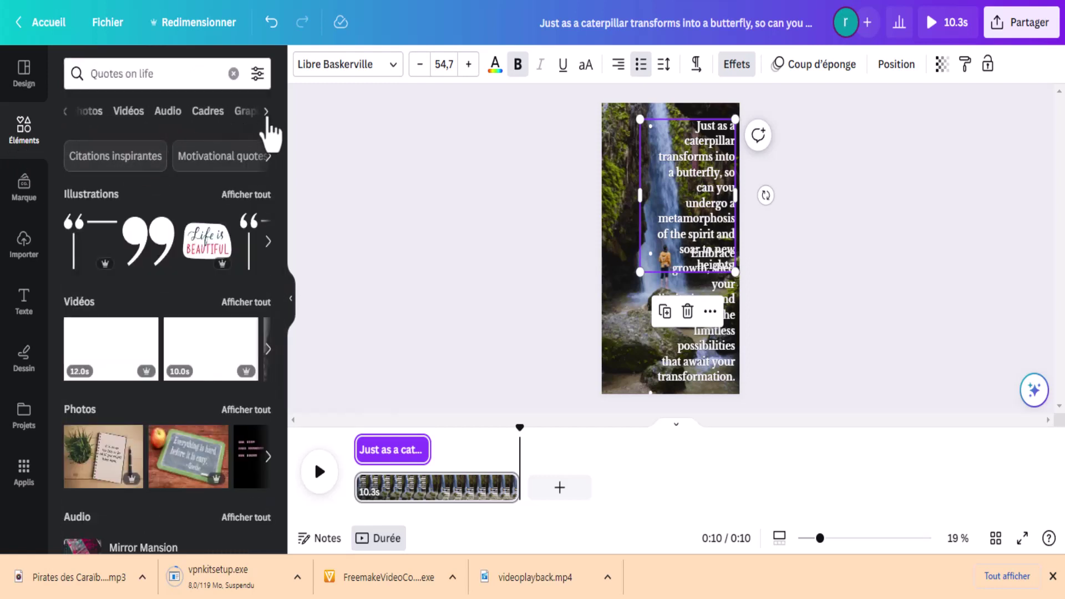
click(167, 111)
scroll(157, 286, down, 2)
scroll(157, 285, up, 2)
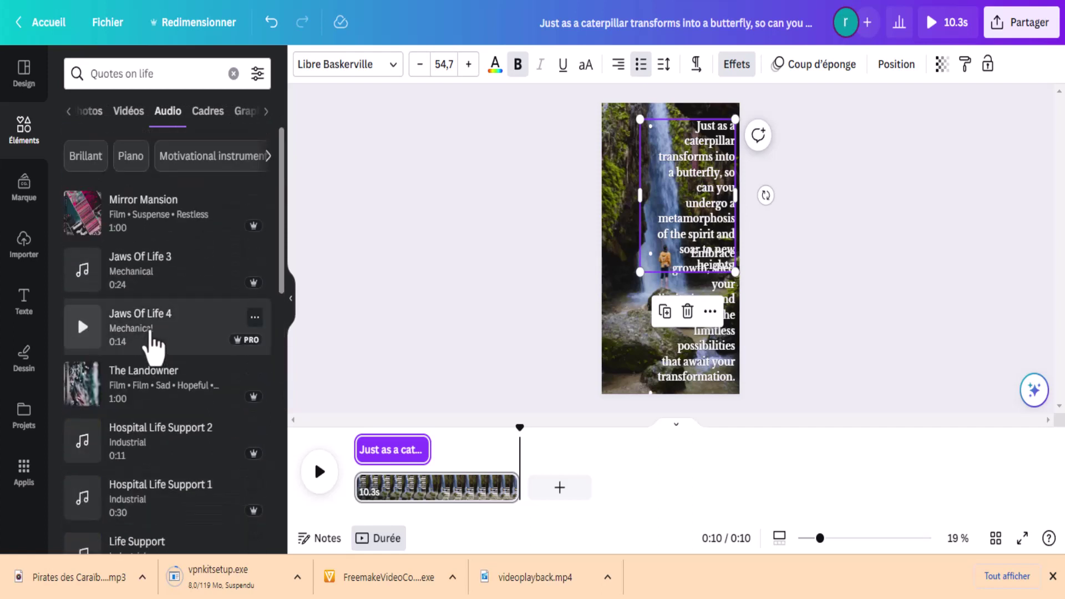
Preview the tracks Mirror Mansion, Jaws Of Life 3 and The Landowner, and return to the uploaded audio files.
click(82, 215)
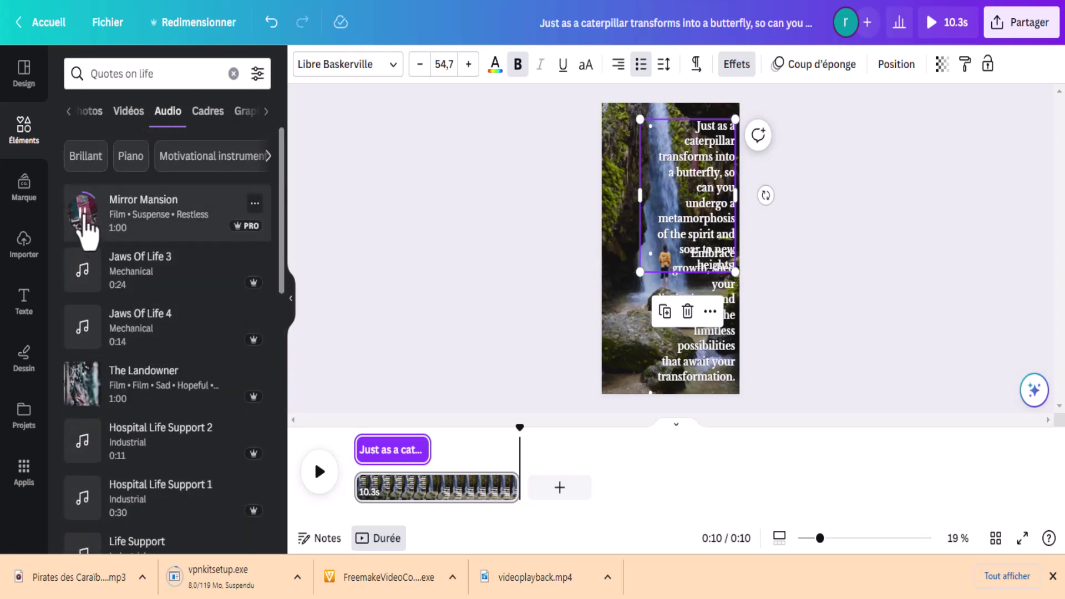
click(82, 267)
click(83, 271)
click(82, 389)
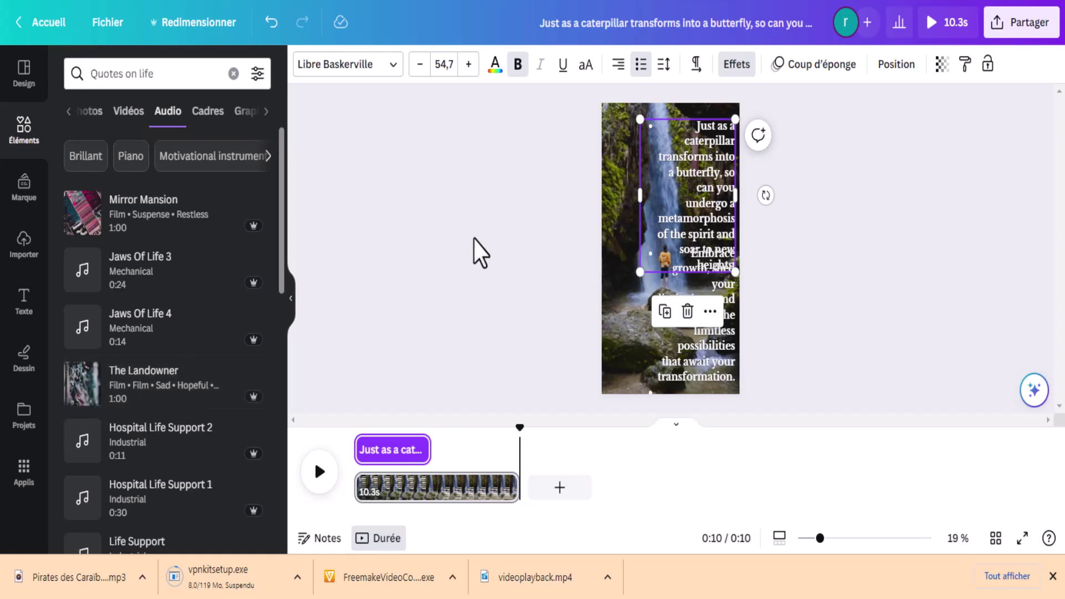
click(18, 259)
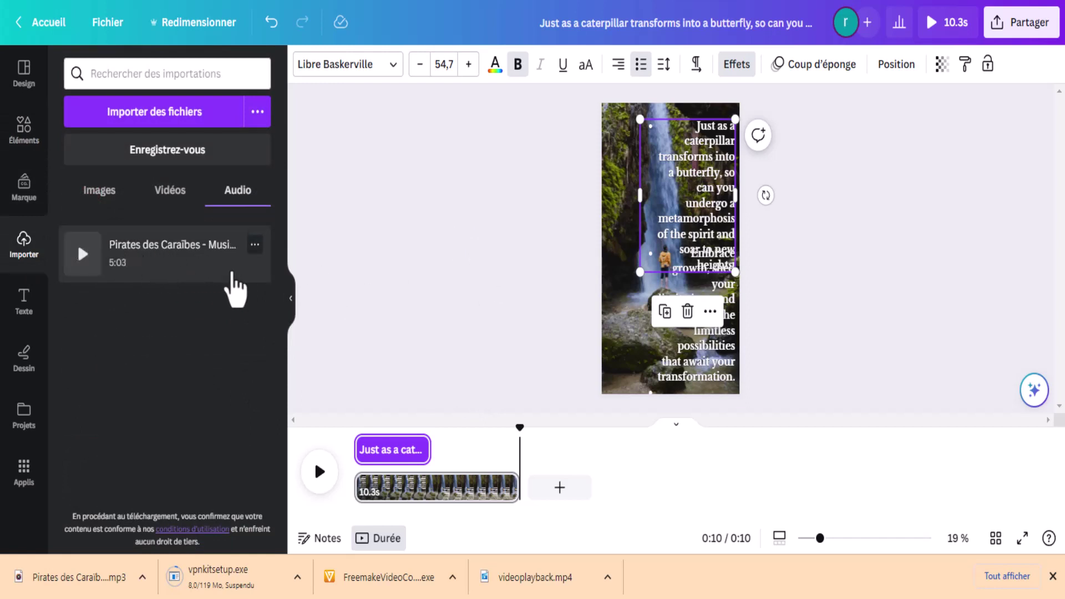
Add the uploaded Pirates des Caraïbes track starting past its quiet opening, and play the video with the music.
click(197, 280)
click(172, 265)
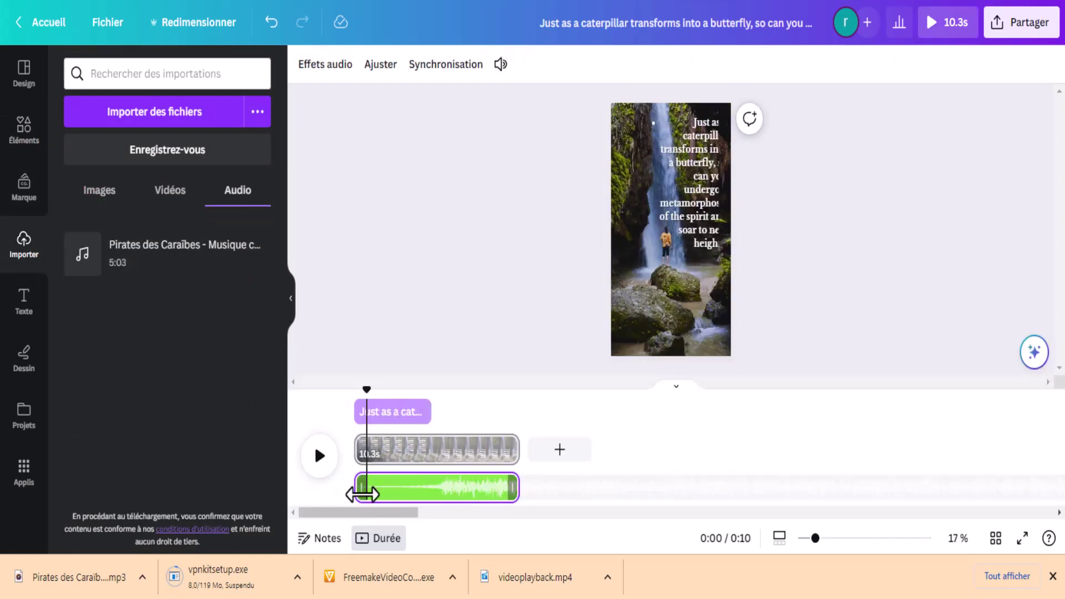
drag(360, 493, 397, 492)
click(321, 460)
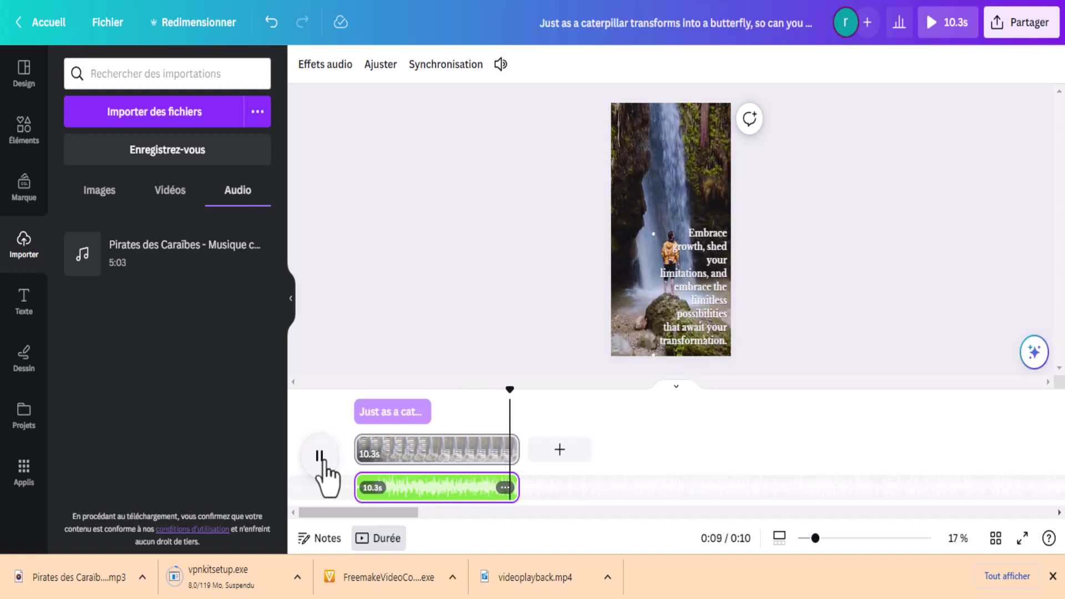
click(495, 362)
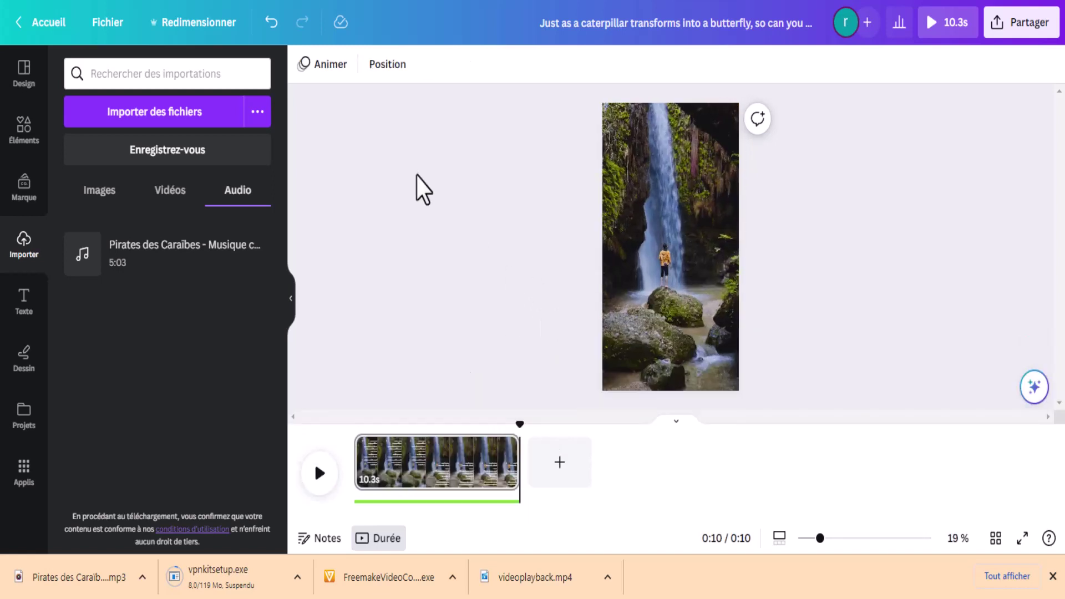
Find the Créer en bloc app among Canva's apps and open it.
click(22, 481)
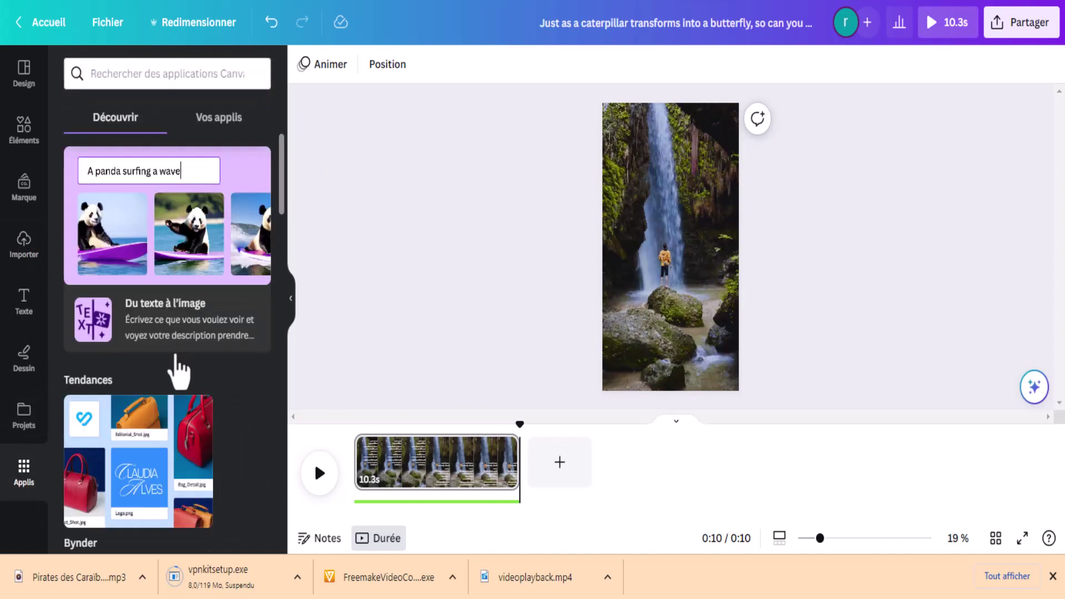
scroll(178, 377, down, 5)
scroll(177, 382, down, 4)
scroll(137, 319, up, 3)
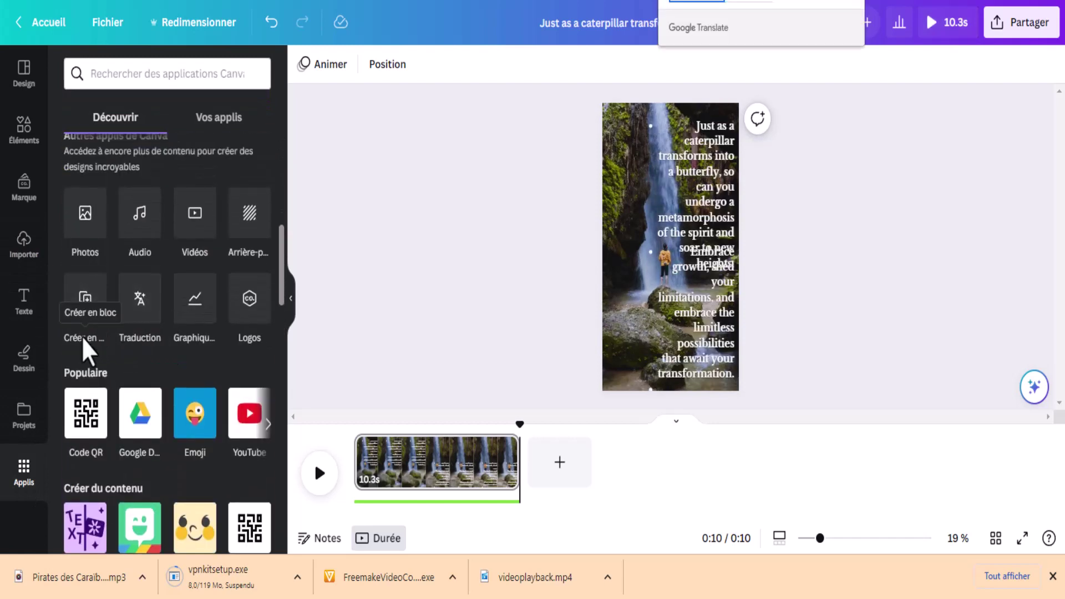
click(85, 300)
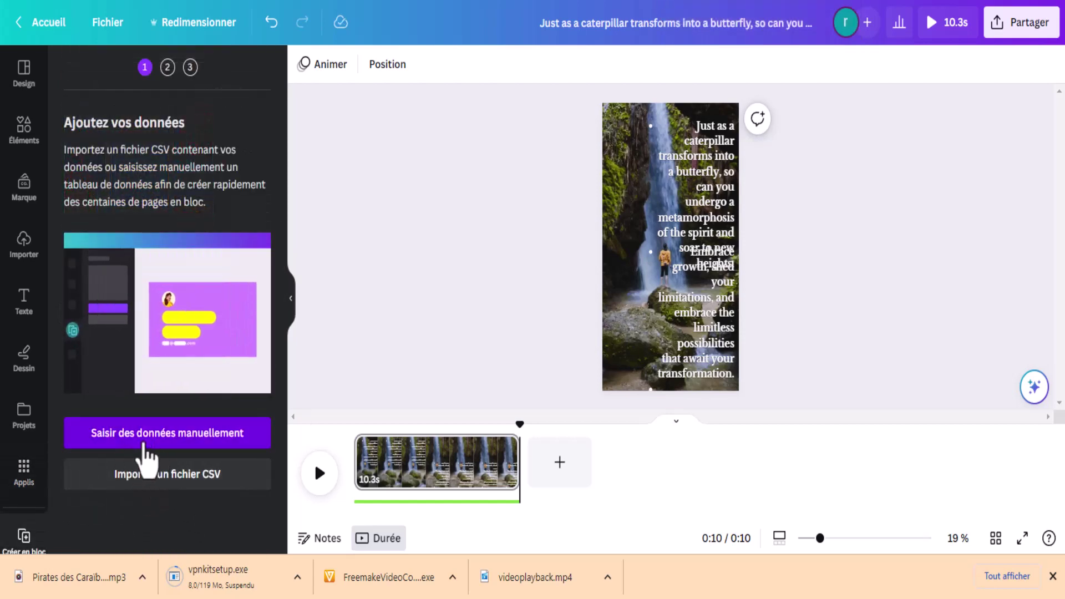
Choose manual data entry for the bulk creation and clear the default data table.
click(167, 438)
scroll(174, 447, down, 3)
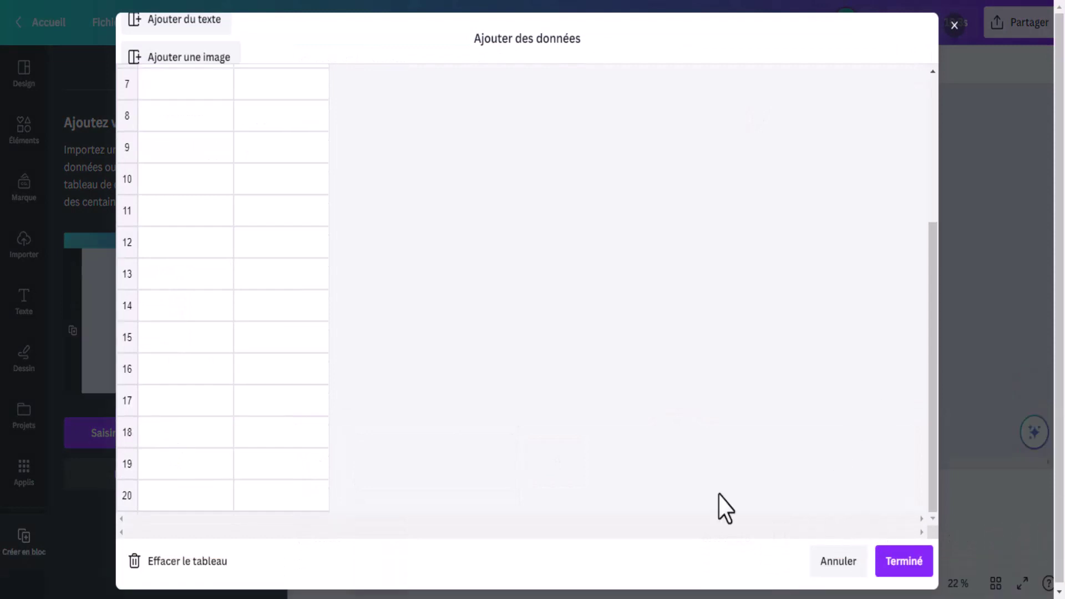
click(194, 563)
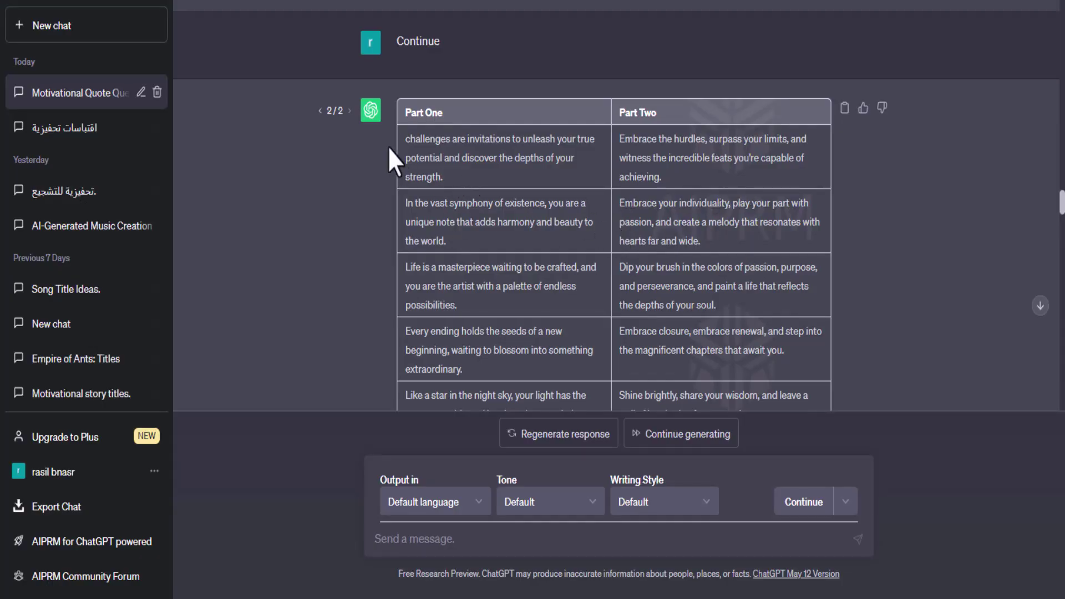
Switch to ChatGPT and copy all rows of the two-part quote table, leaving out its header row.
drag(431, 147, 715, 337)
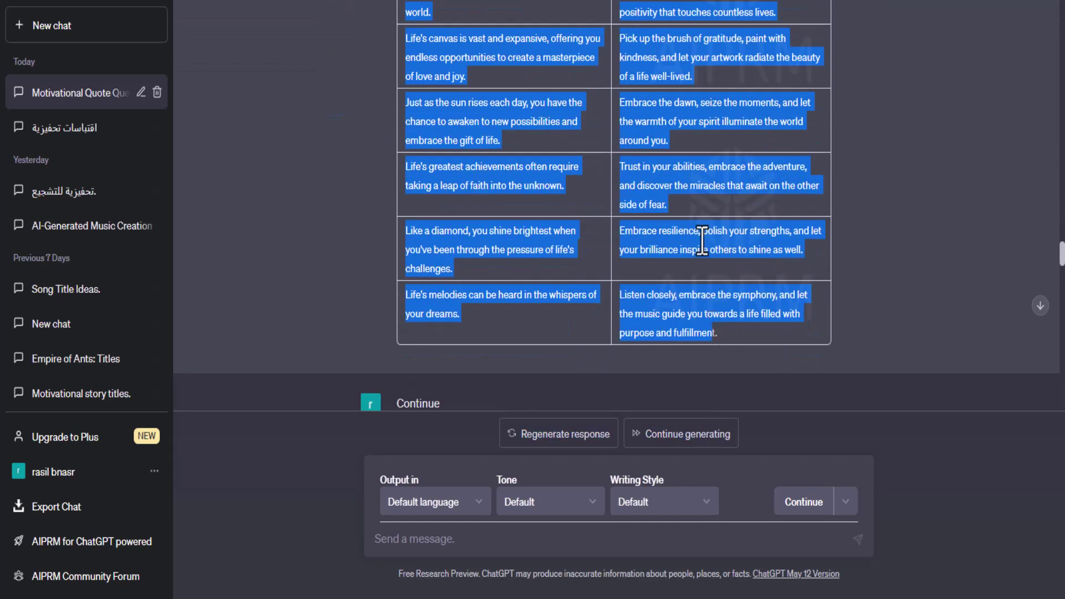
right_click(660, 185)
click(684, 193)
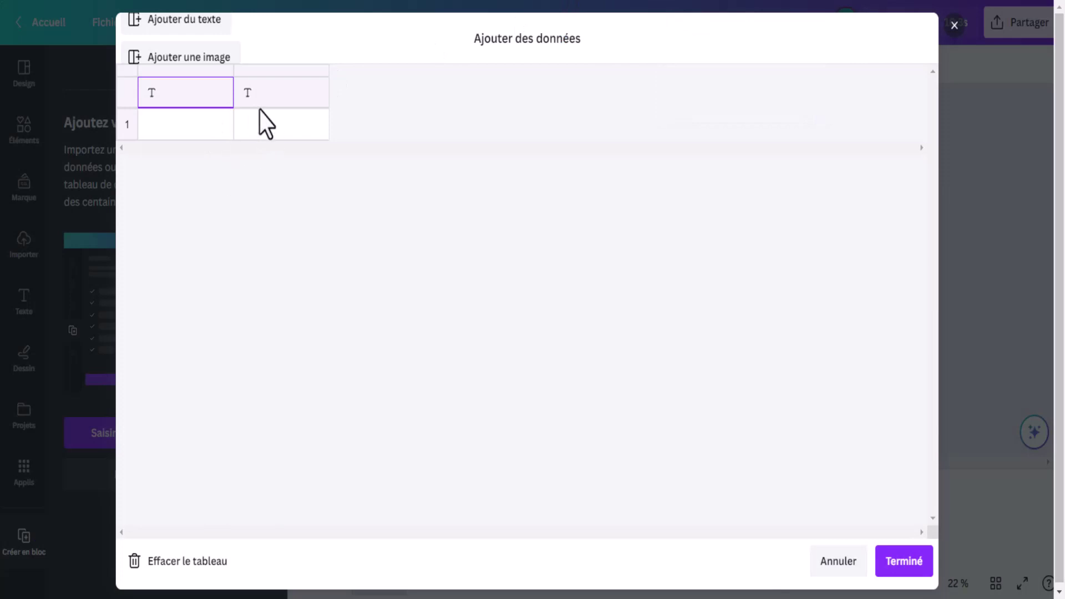
Back in Canva, paste the copied quotes into the empty data table from its header cell and confirm the data.
right_click(181, 94)
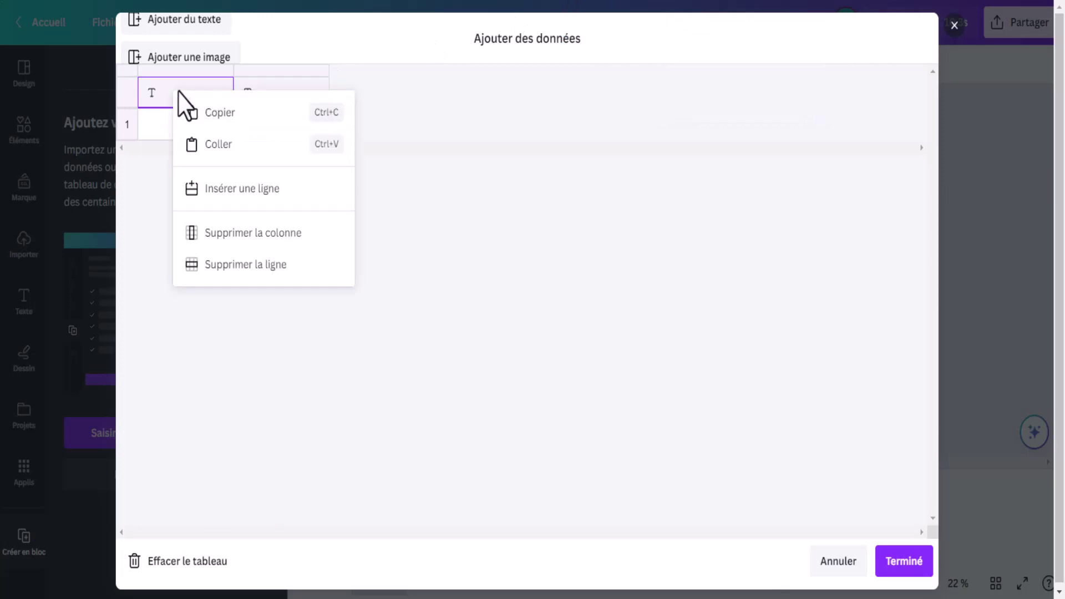
click(228, 145)
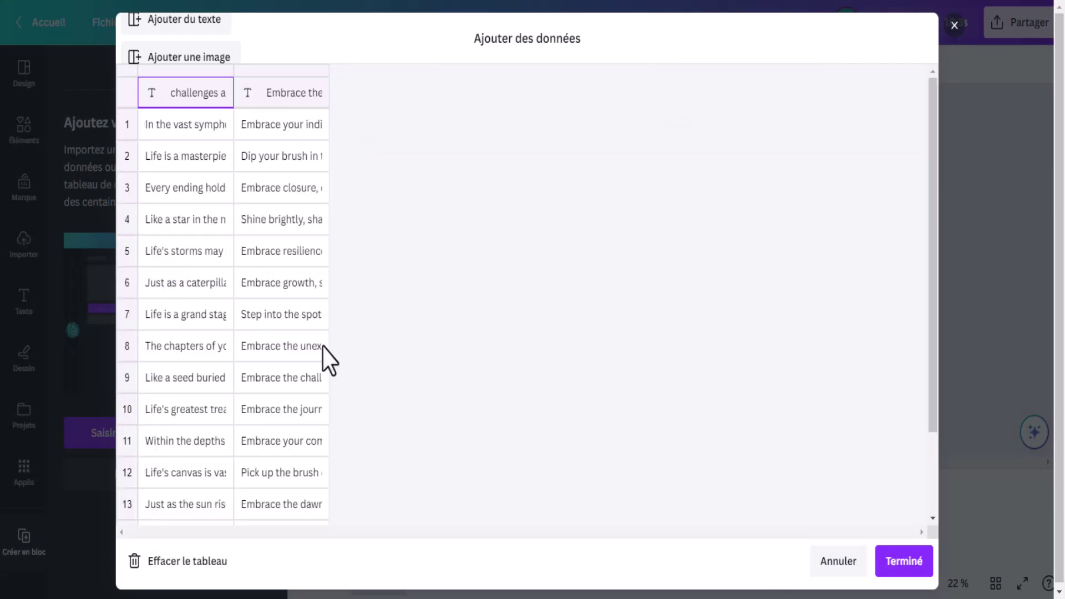
scroll(332, 222, down, 2)
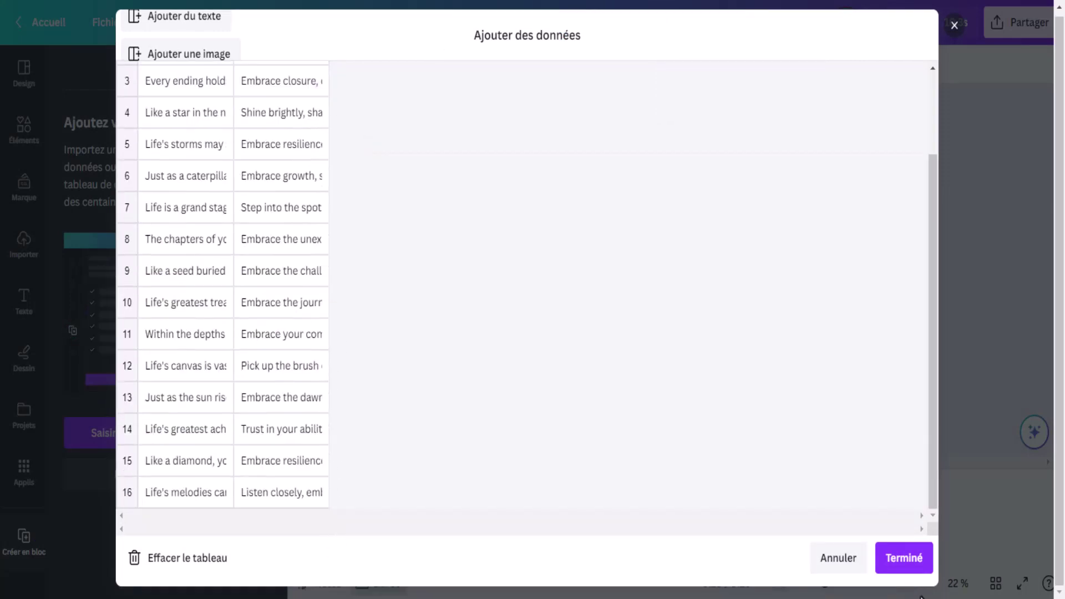
click(903, 563)
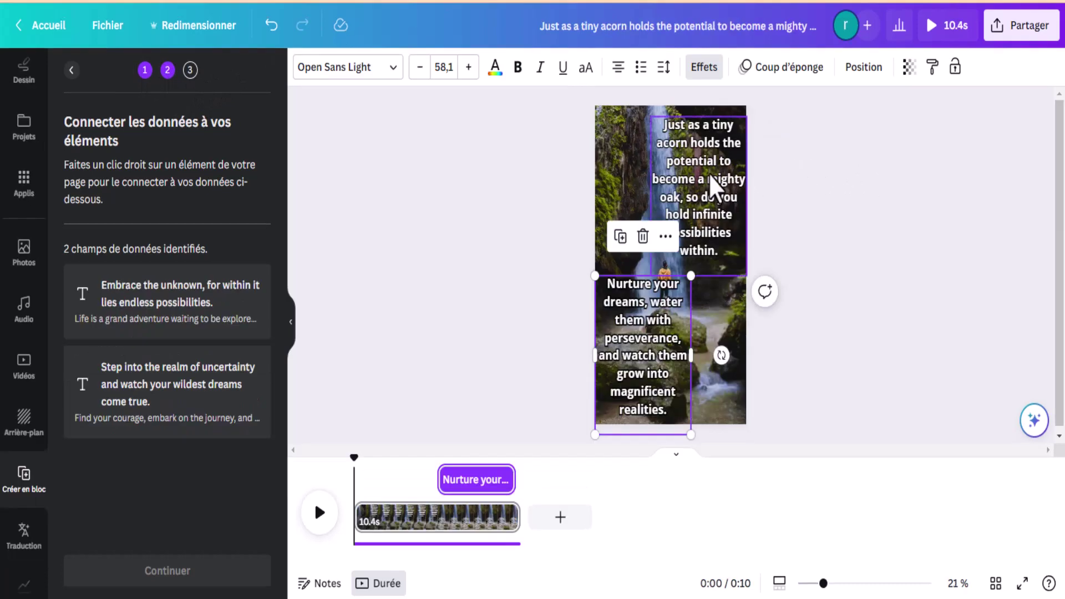
Connect the upper quote text to the data field "Step into the realm of uncertainty and watch your wildest dreams come true.".
click(708, 172)
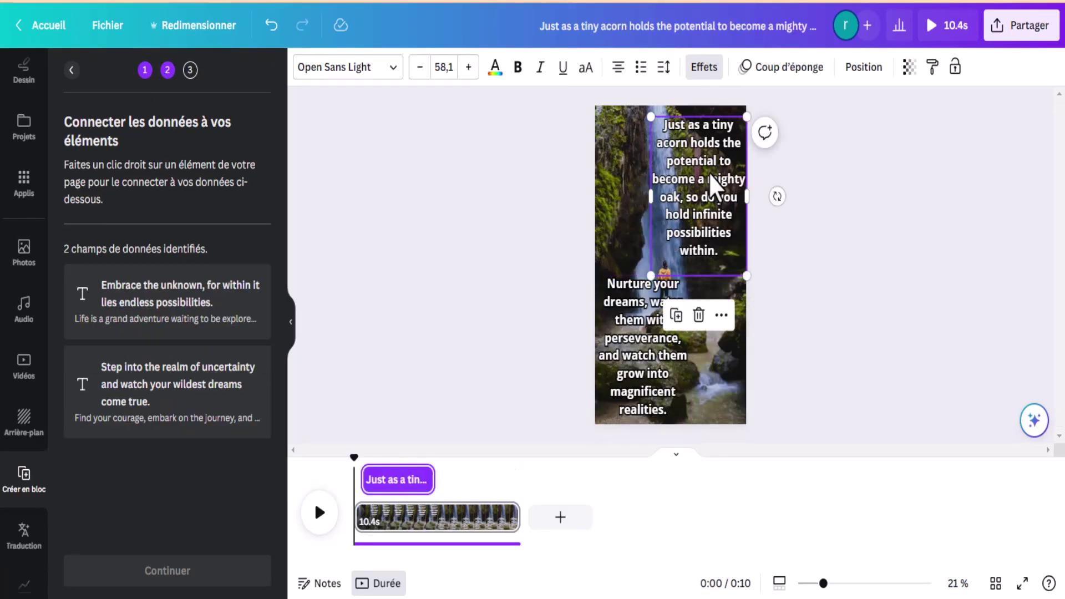
right_click(707, 163)
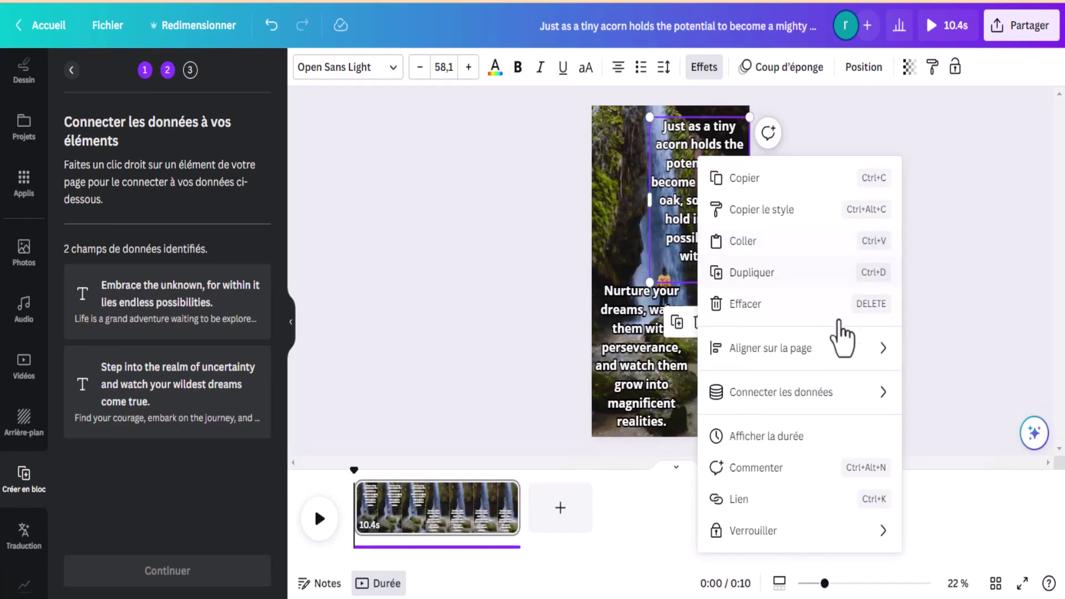
mouse_move(802, 404)
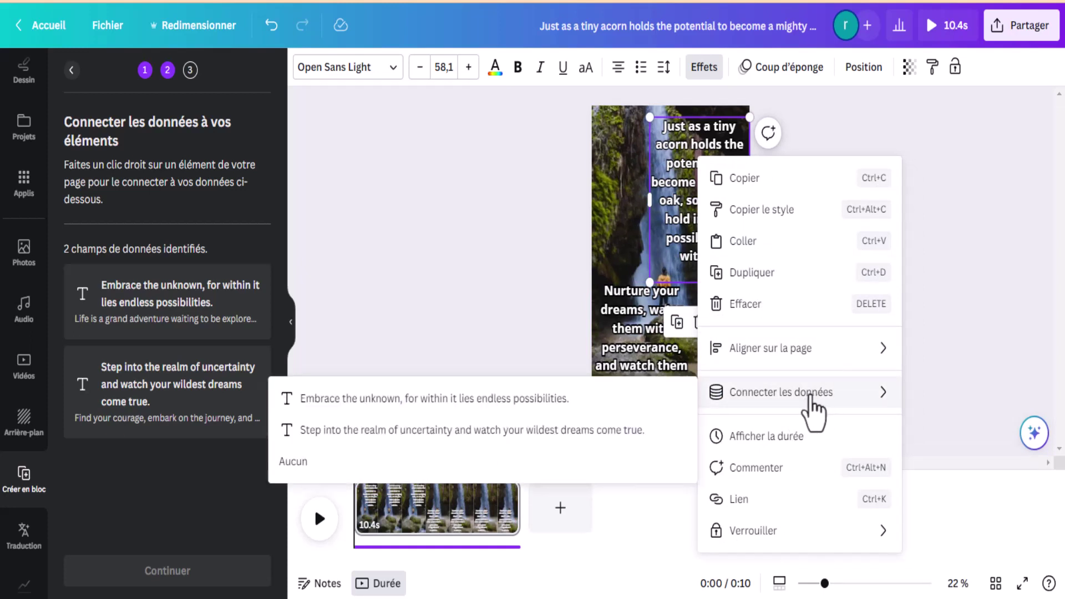
click(548, 431)
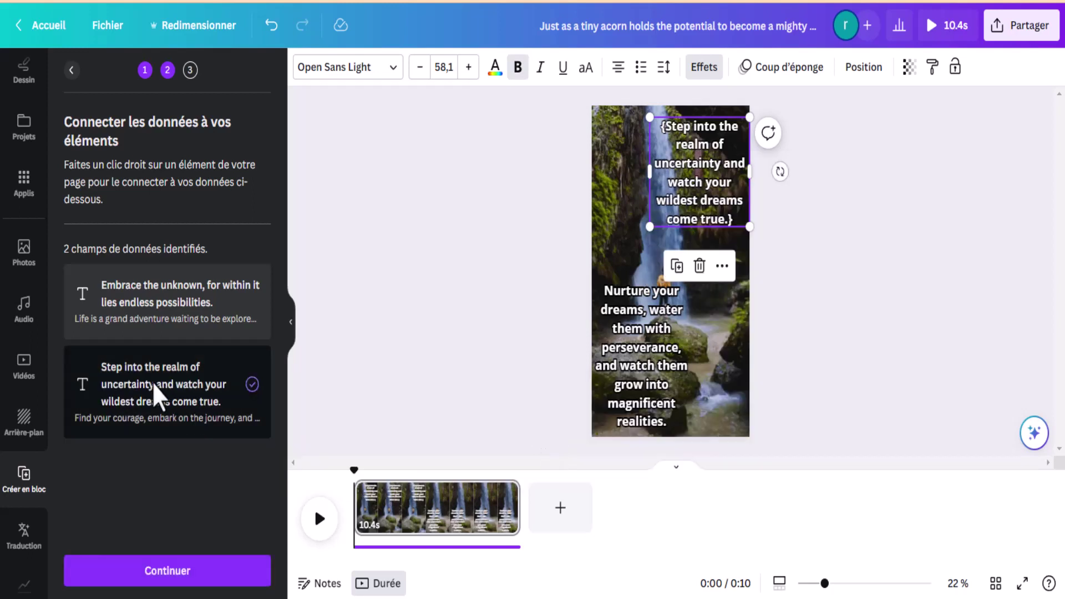
Connect the lower quote text to the data field "Embrace the unknown, for within it lies endless possibilities.".
click(624, 356)
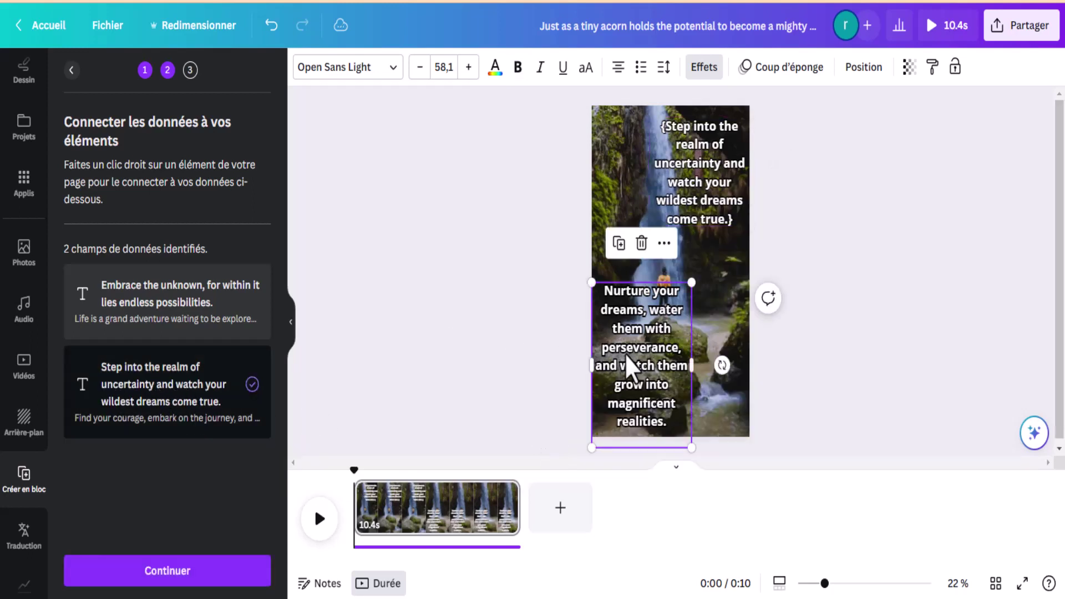
right_click(644, 341)
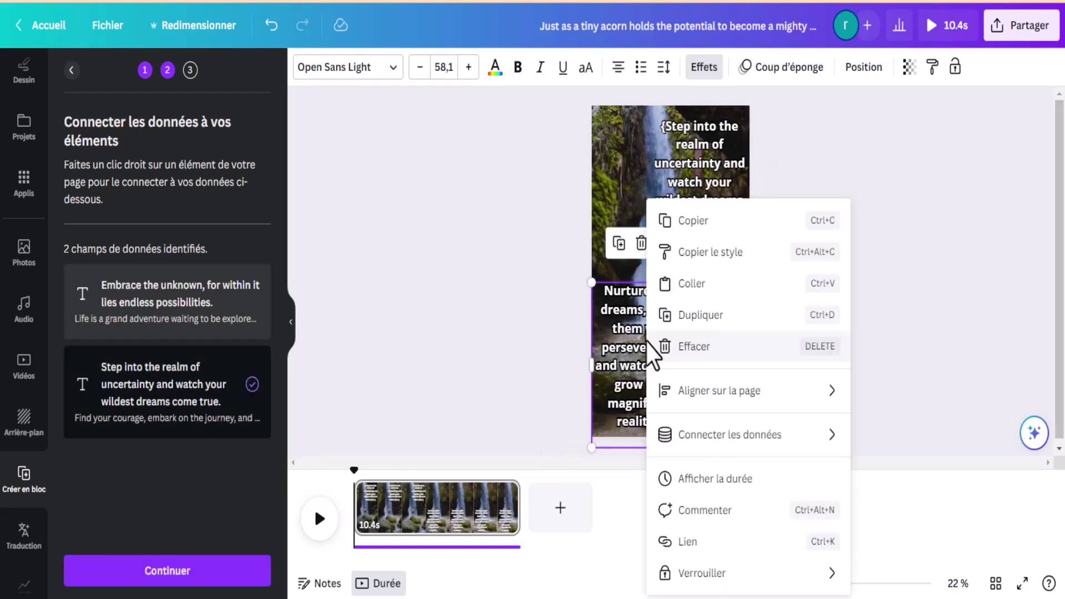
mouse_move(737, 441)
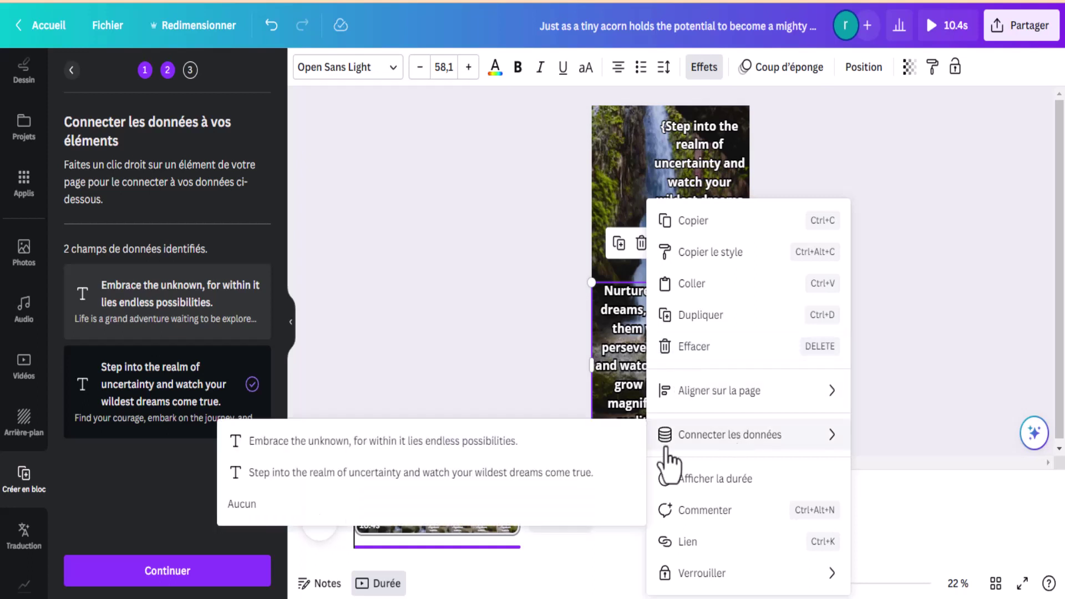
click(419, 443)
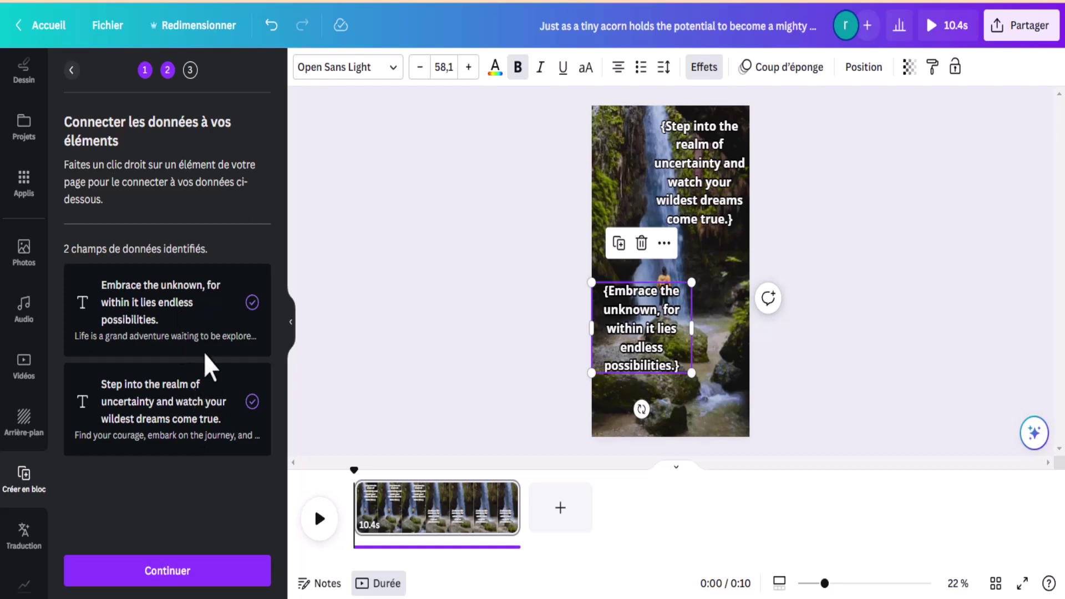
Continue to applying the data, review the selected quote rows and generate the 19 pages.
key(Return)
scroll(183, 278, down, 4)
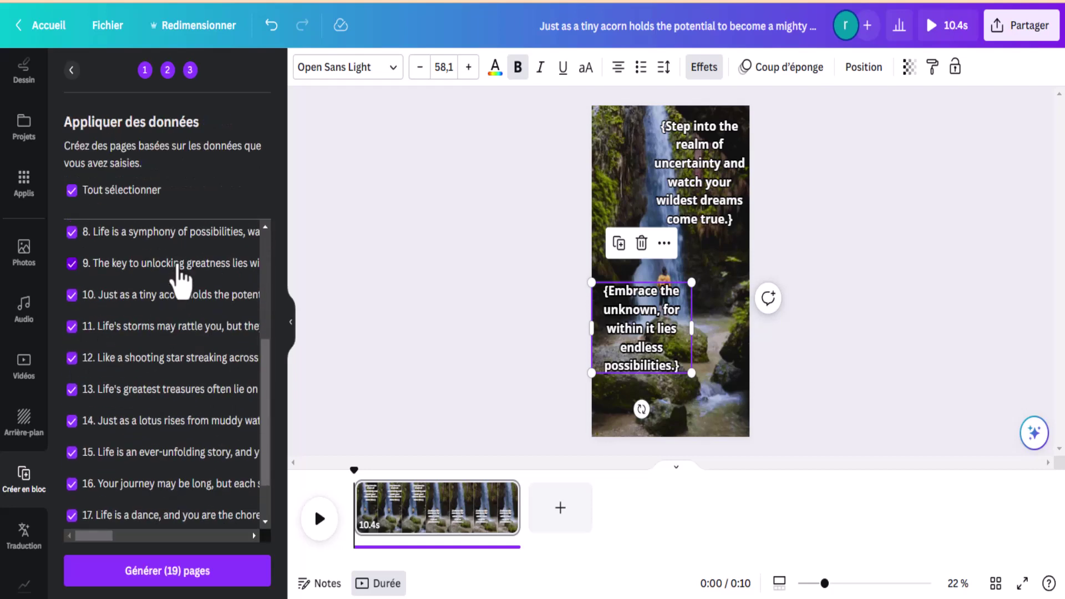
scroll(180, 280, down, 1)
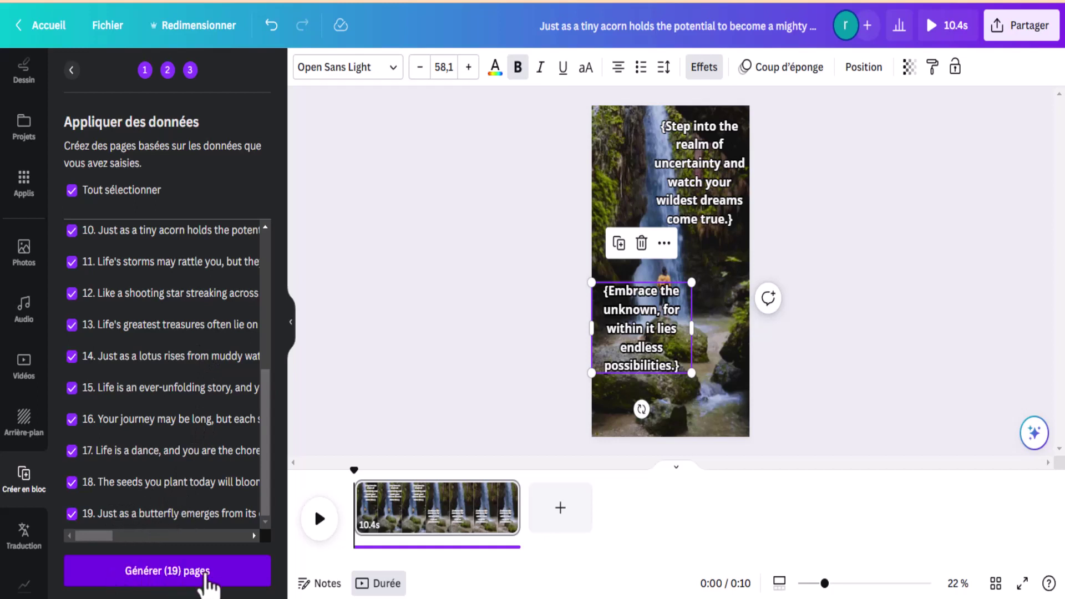
click(169, 575)
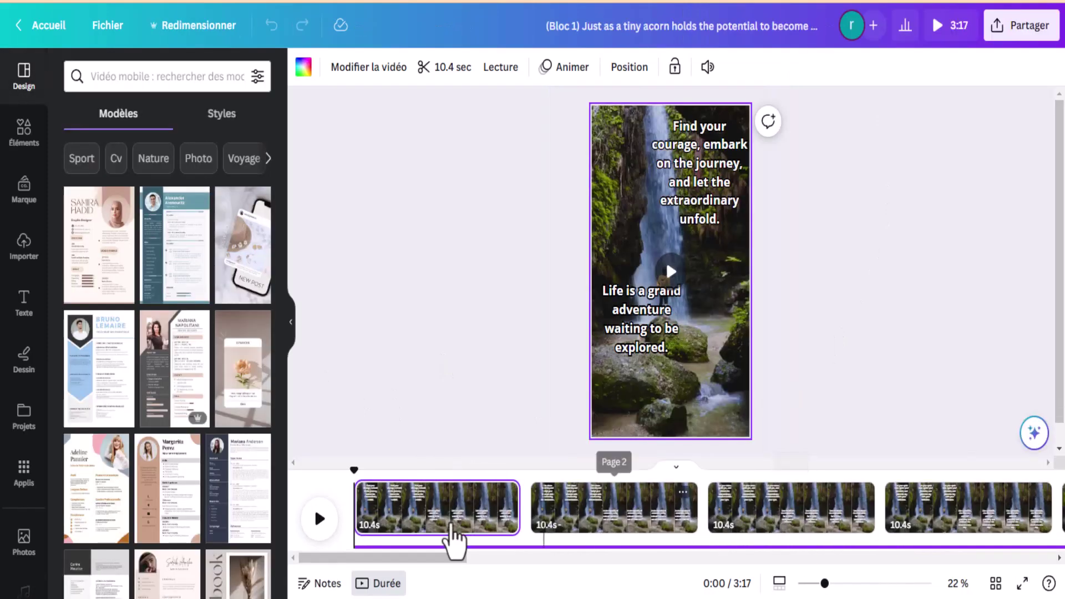
Play the generated video from the first page and check the quotes on the second and third pages.
click(316, 519)
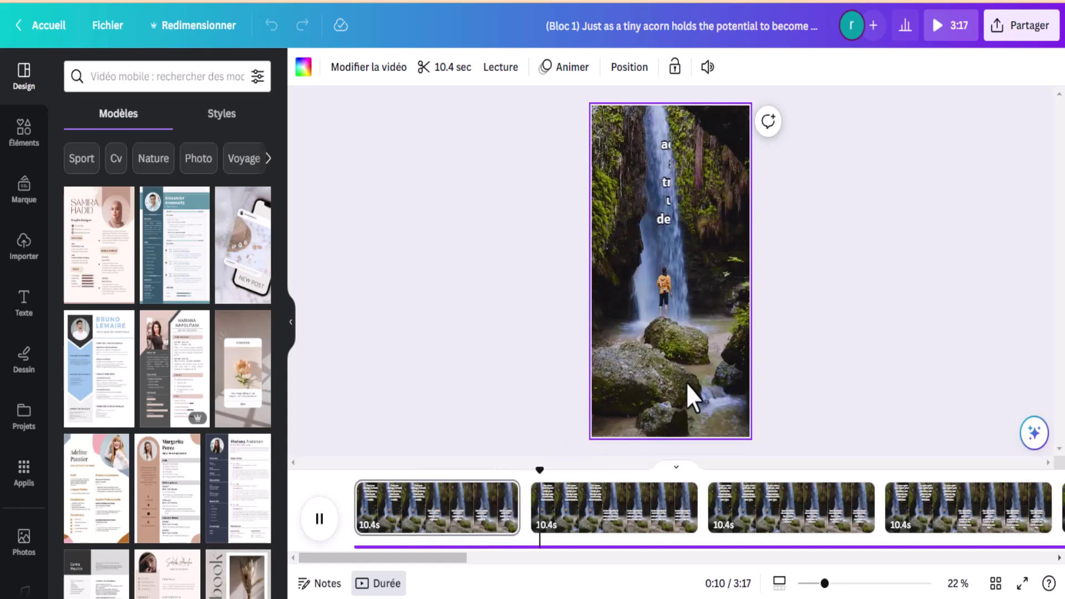
click(640, 476)
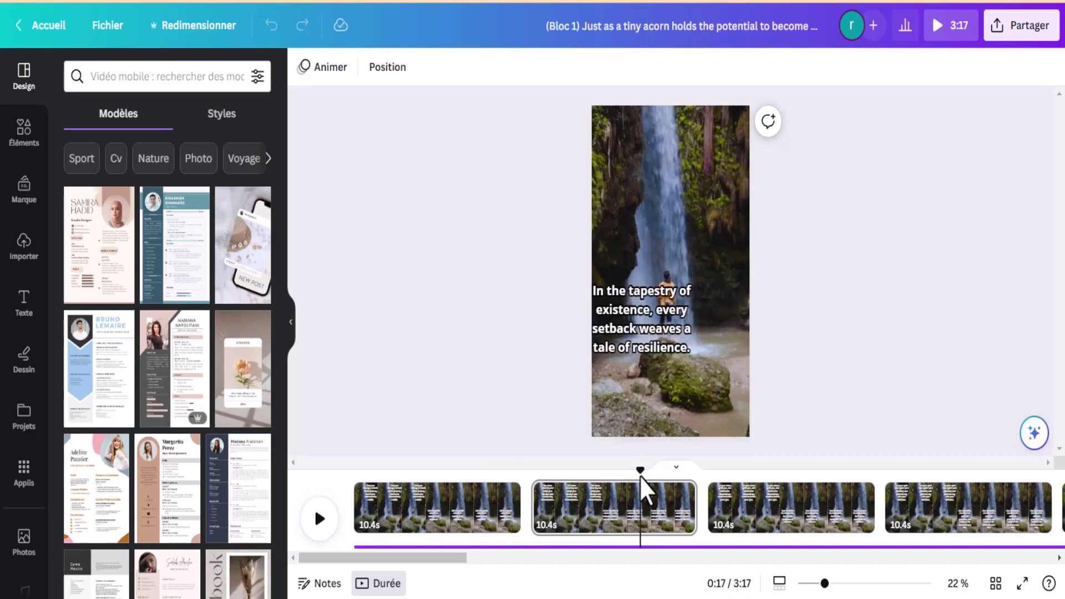
click(854, 471)
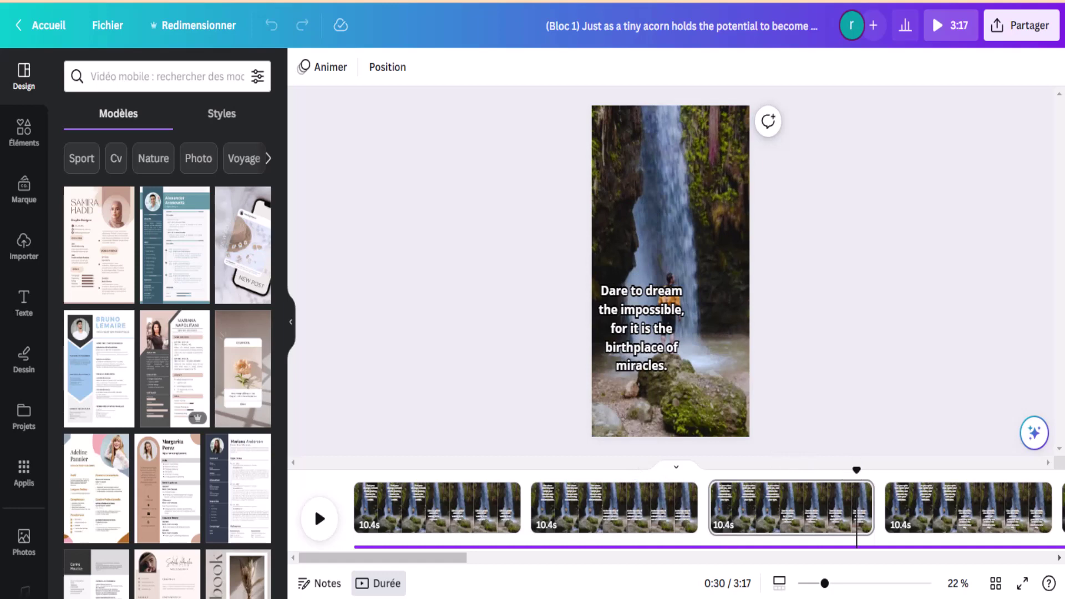
Download all 19 pages as MP4 videos at 1080 px (HD), with each page in a separate file.
click(1027, 27)
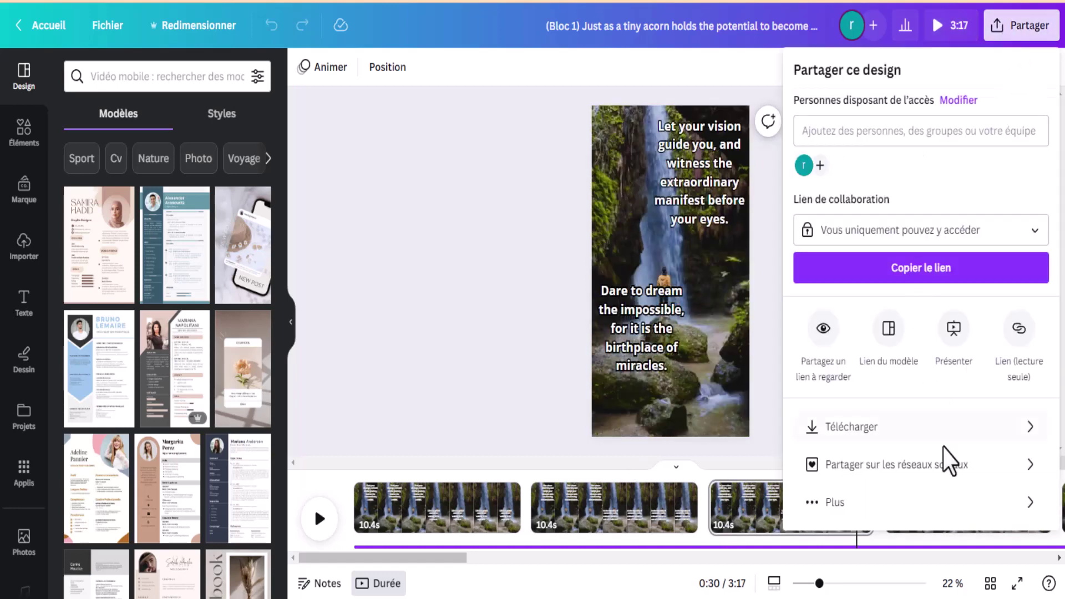
click(865, 438)
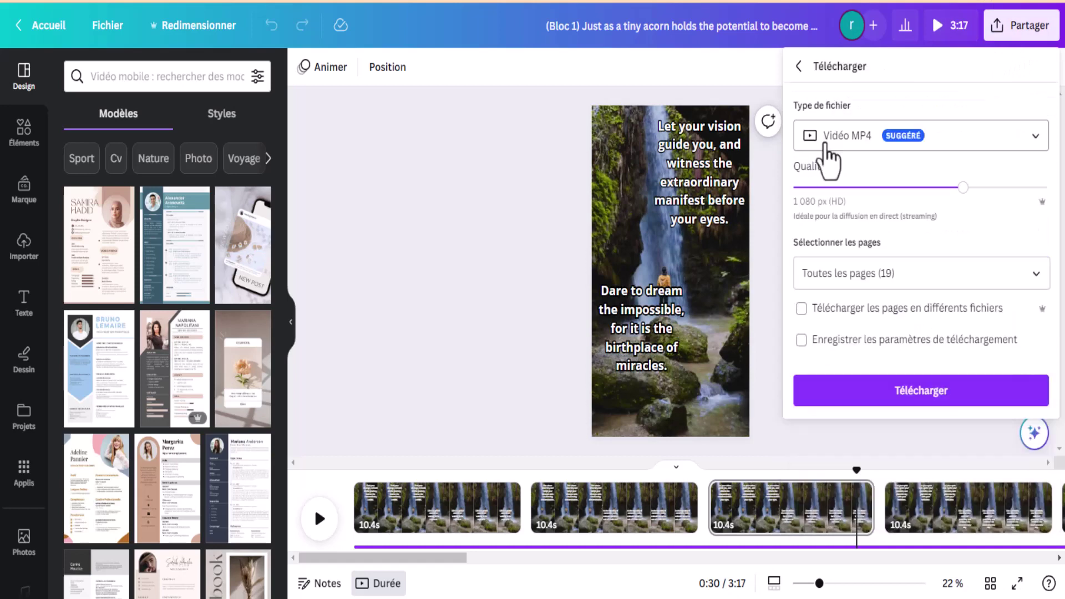
click(802, 311)
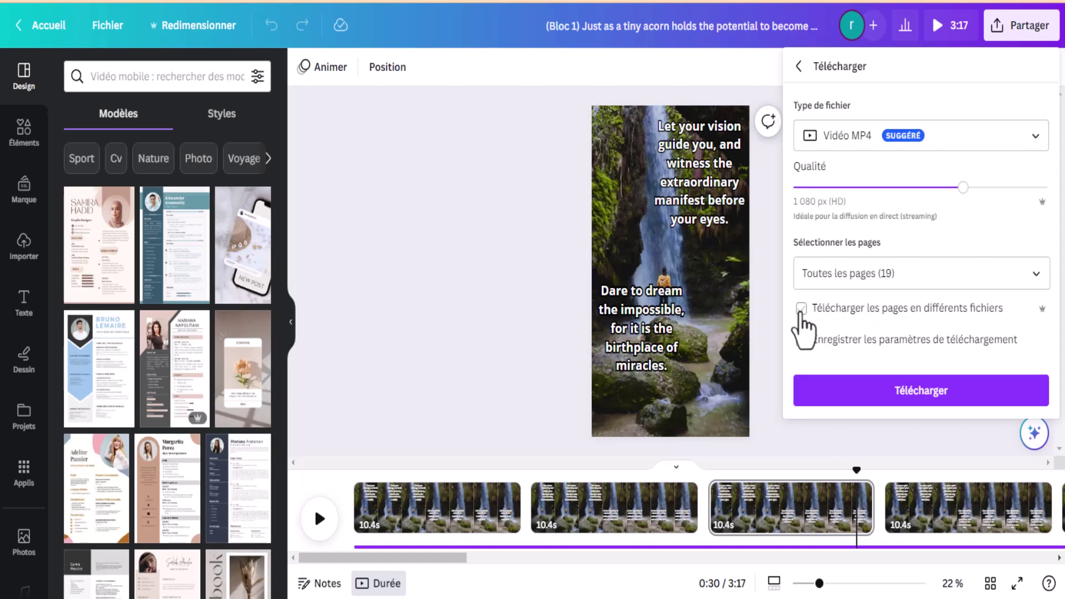
click(917, 399)
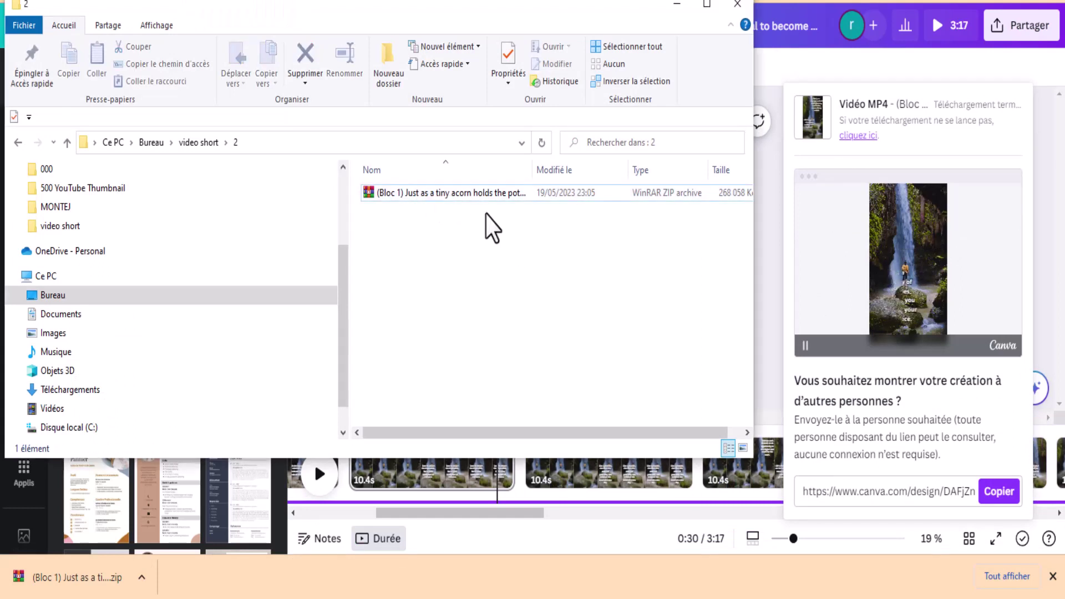
In File Explorer, extract the downloaded ZIP archive of videos directly into the current folder 2.
right_click(477, 195)
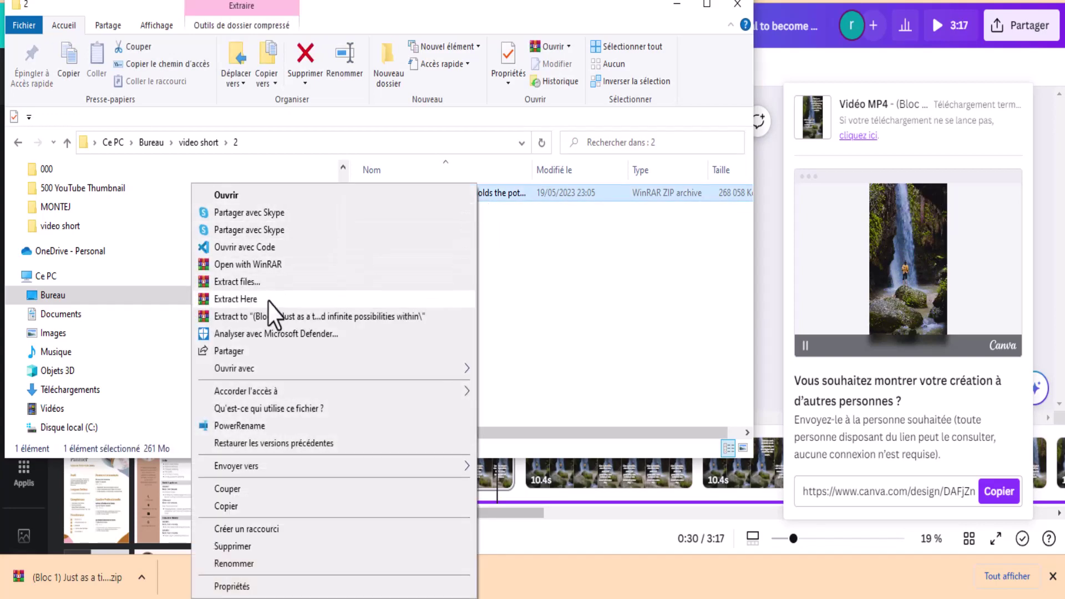
click(269, 300)
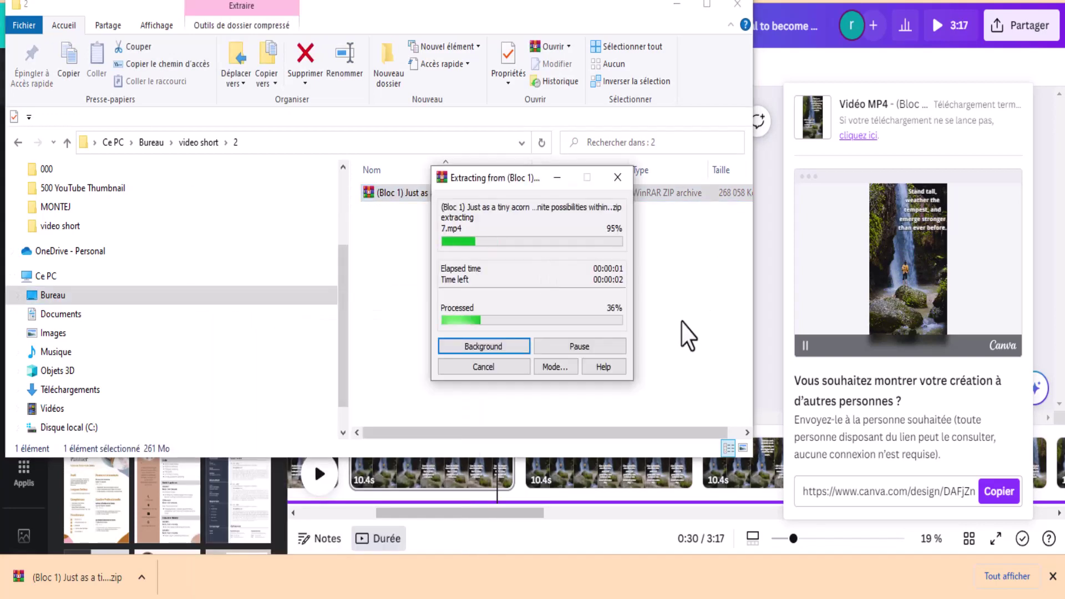
scroll(502, 250, down, 2)
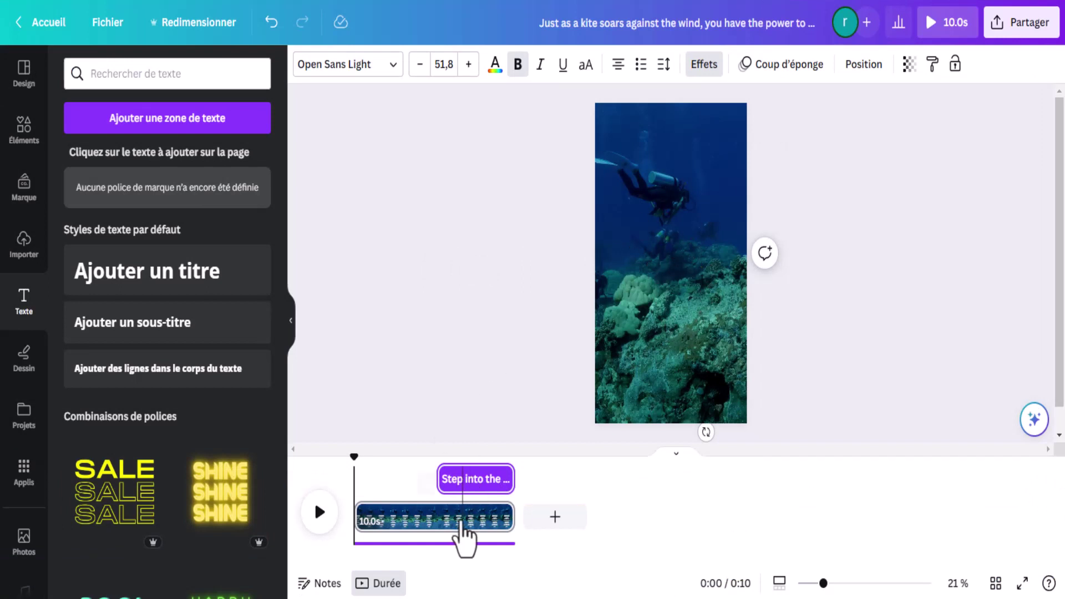
Play the design's video to check the timing of the two quote texts, pause it and deselect the text.
click(320, 513)
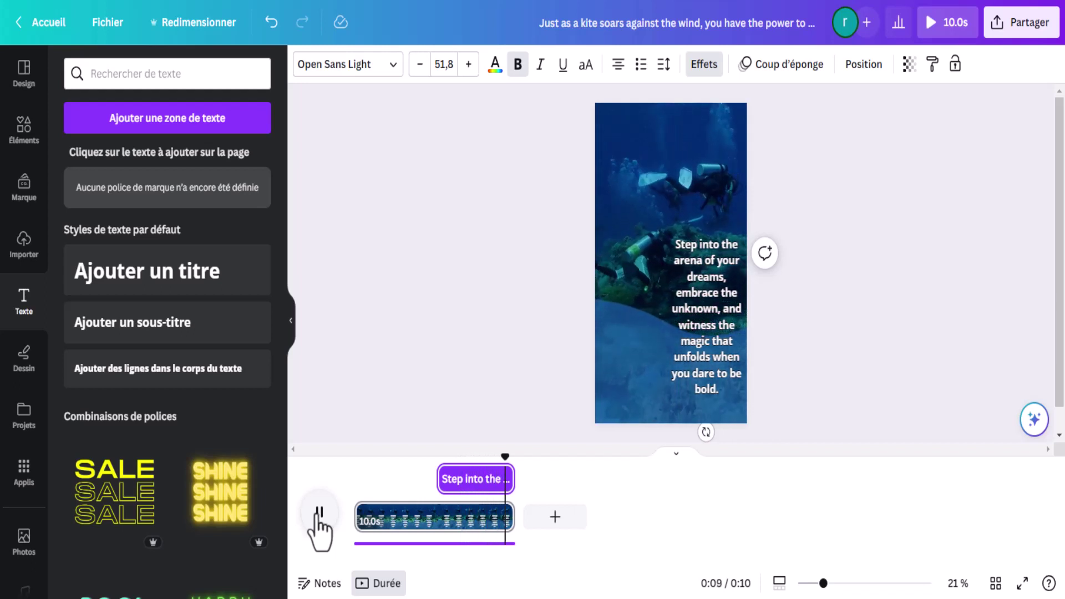
click(321, 514)
click(463, 203)
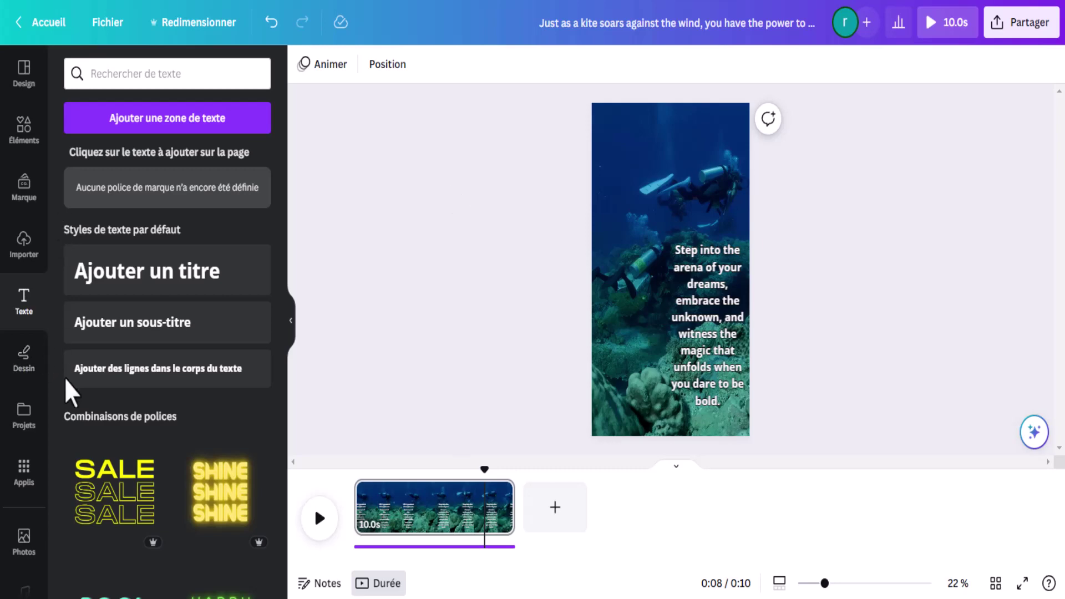
Start a new bulk creation with manually entered data and clear the existing table.
click(36, 482)
scroll(166, 250, down, 12)
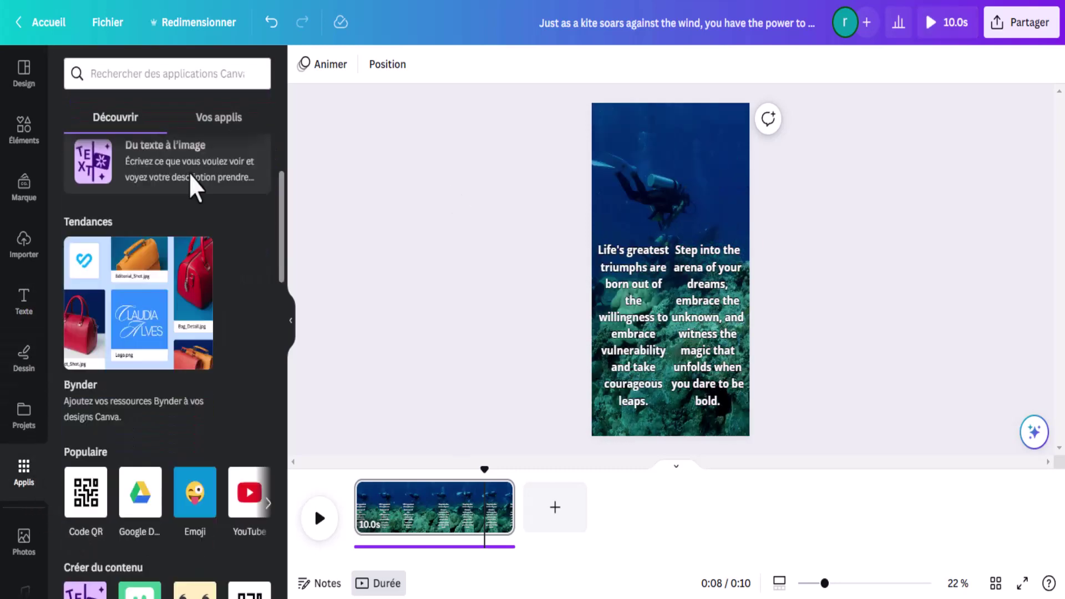
scroll(197, 237, down, 9)
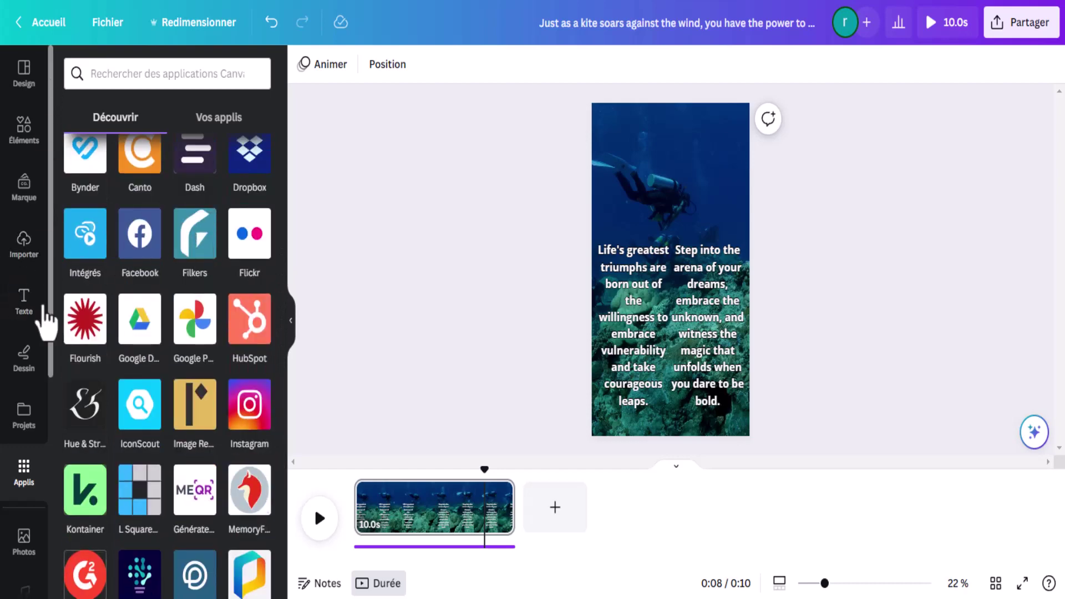
scroll(20, 361, down, 4)
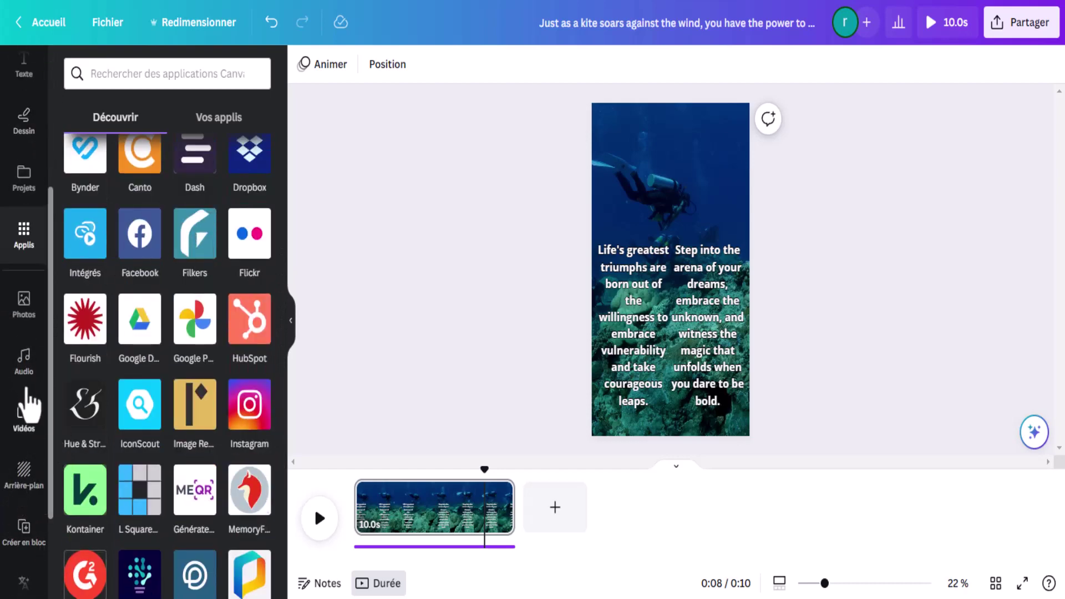
click(25, 541)
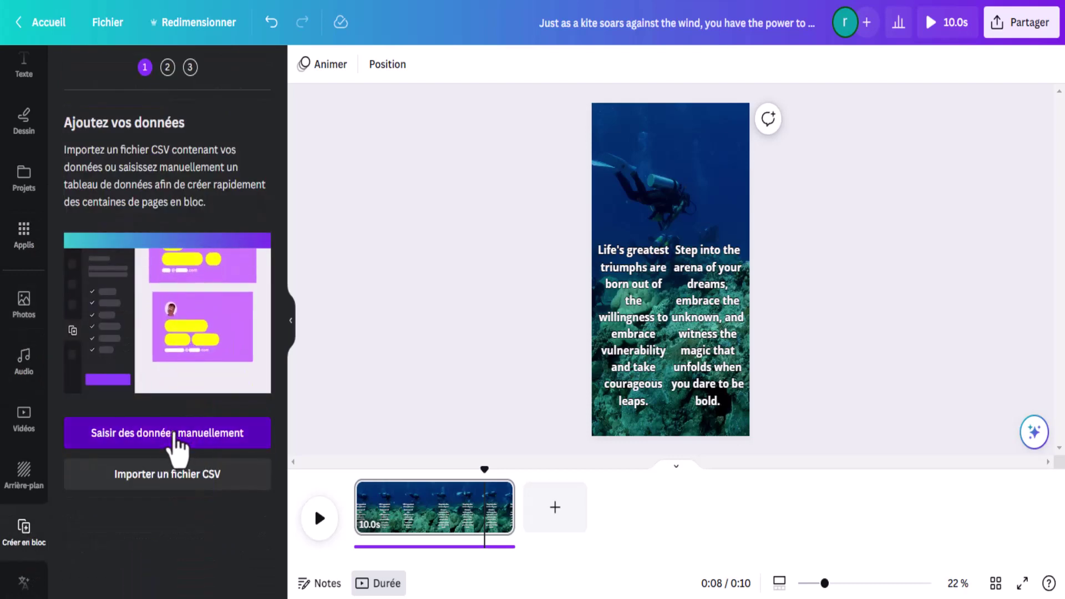
click(179, 444)
click(206, 563)
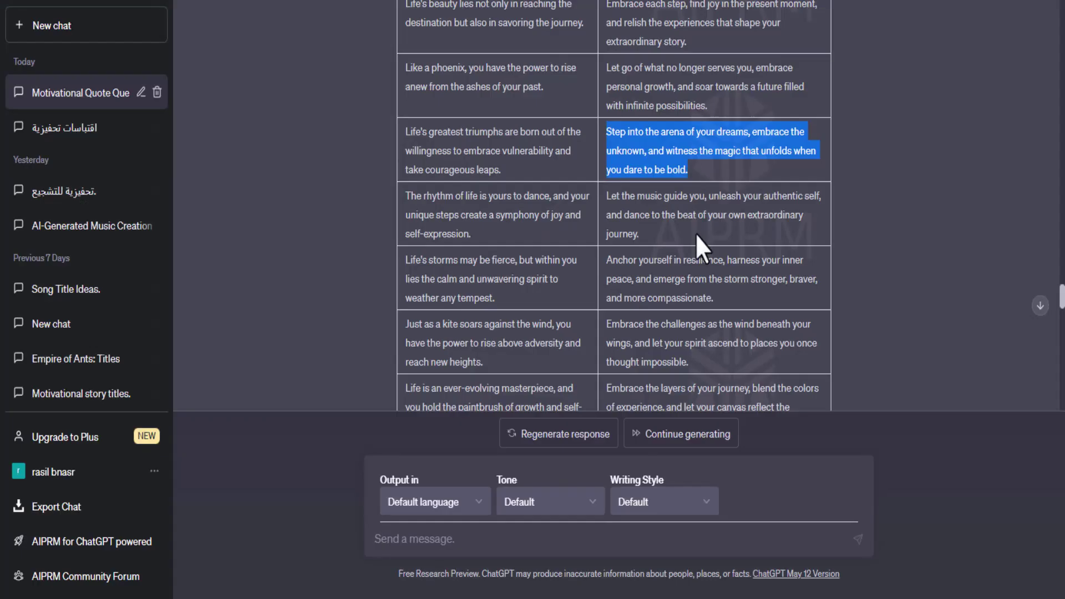
Copy the next block of two-part quotes from ChatGPT, paste it into the empty data table and finish the data entry.
scroll(678, 178, down, 3)
scroll(724, 293, down, 10)
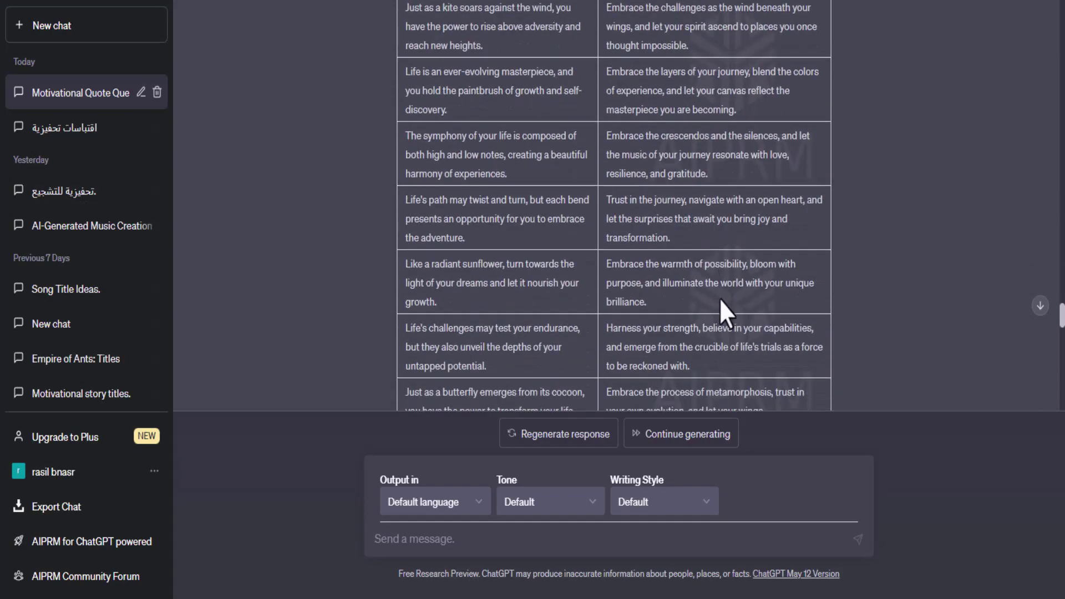
drag(403, 178, 677, 439)
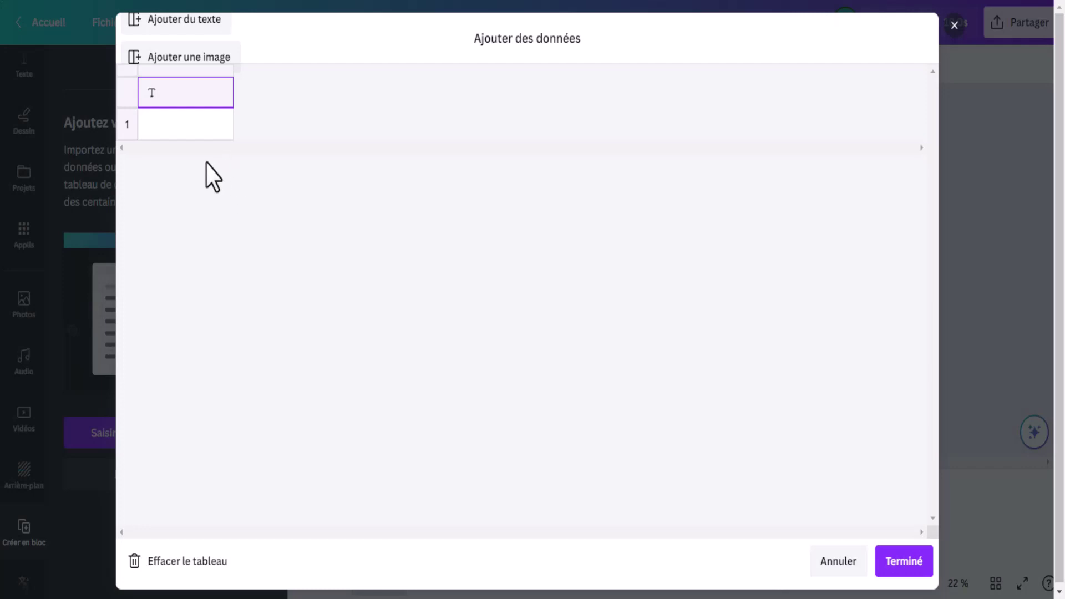
right_click(179, 90)
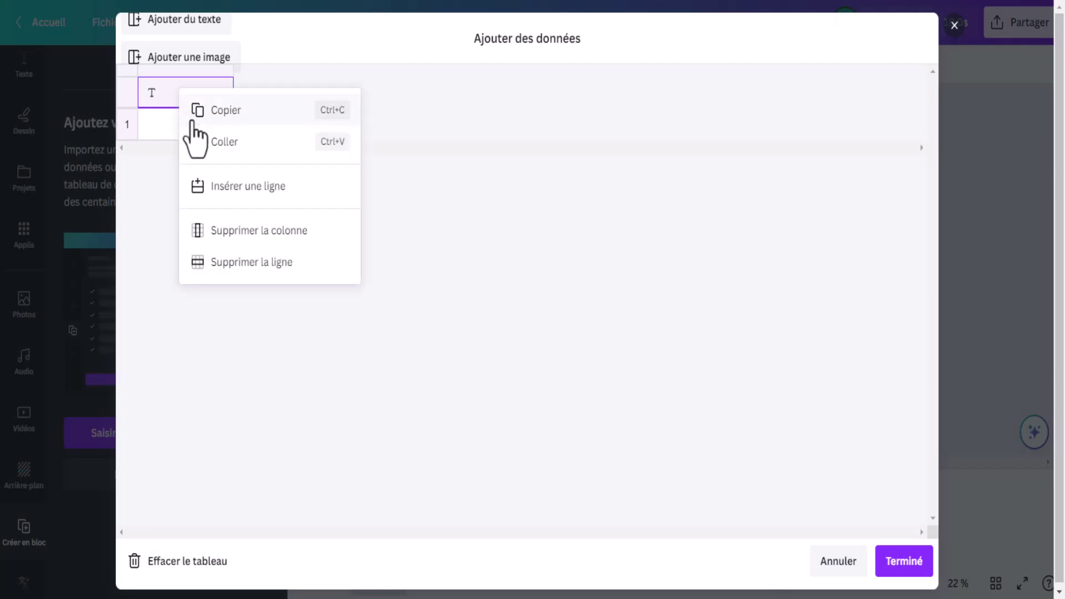
click(229, 143)
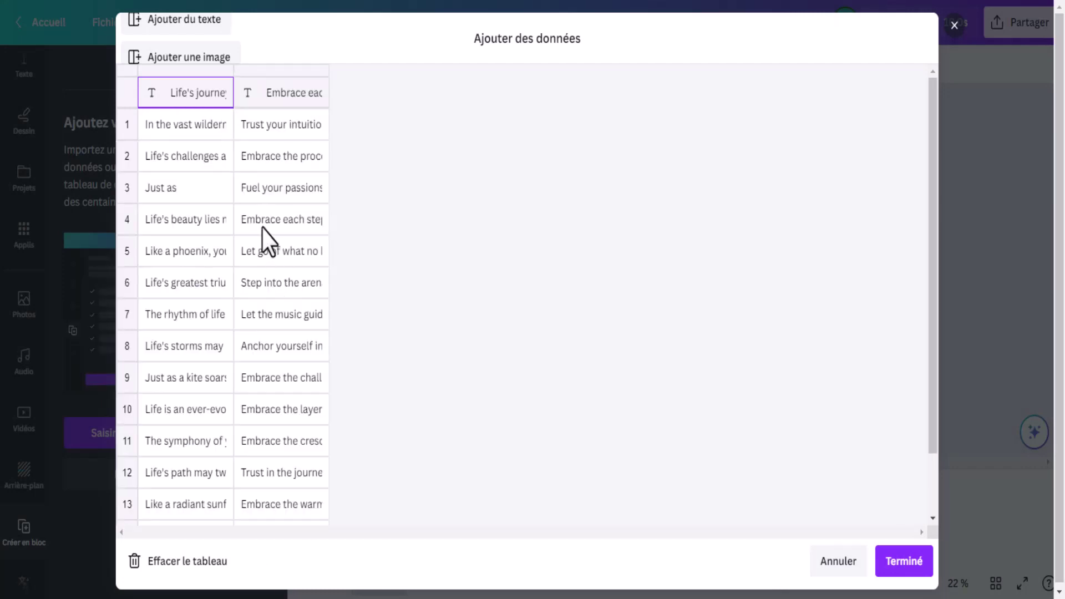
scroll(266, 241, down, 2)
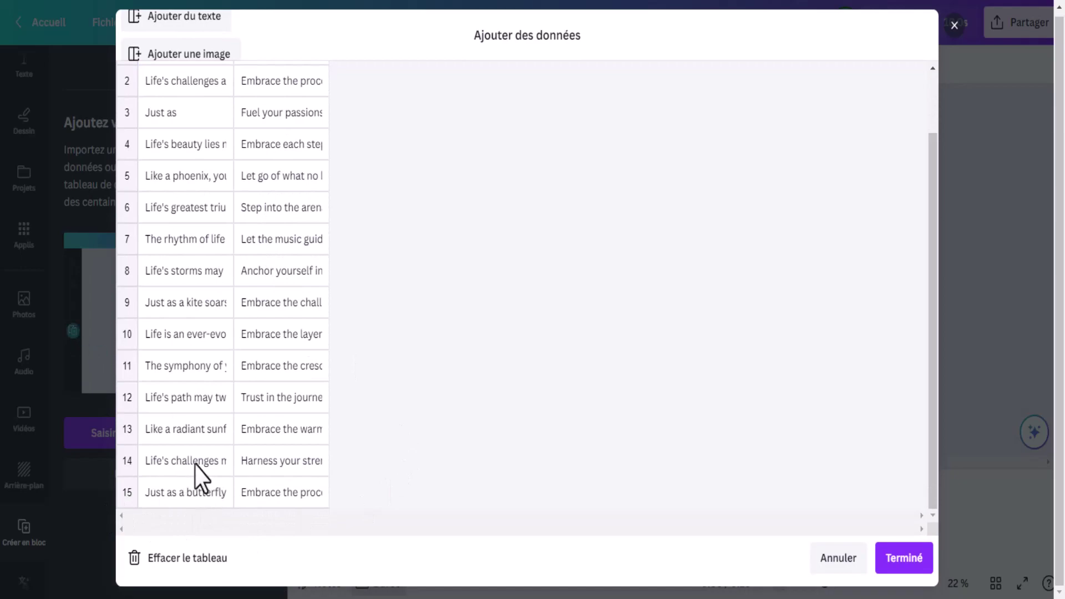
click(904, 560)
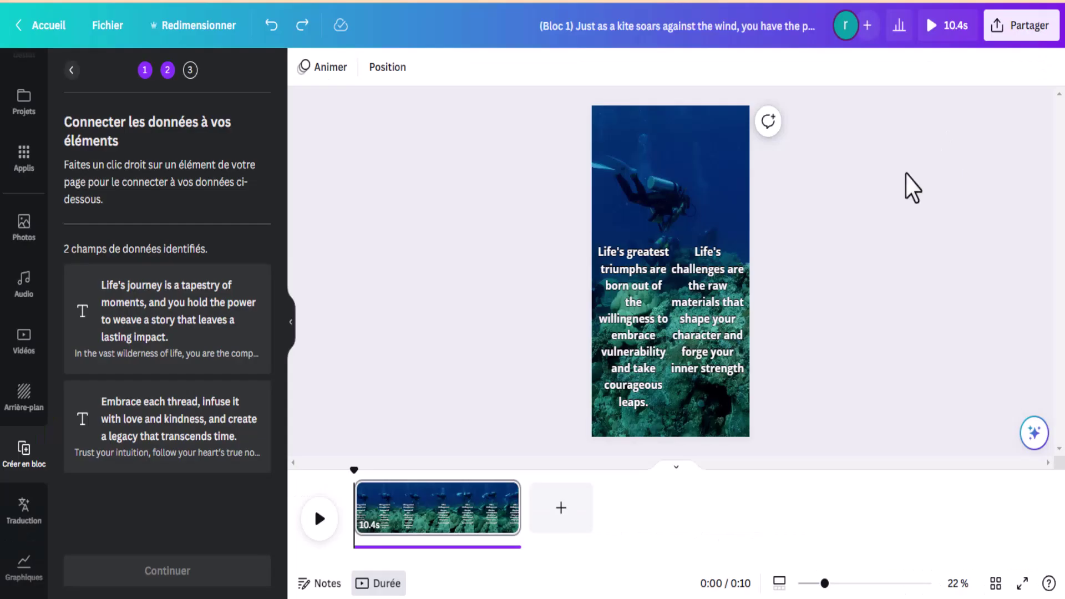
Connect the text box starting "Life's greatest triumphs" to the "Embrace each thread, infuse it with love and kindness" data field.
click(617, 335)
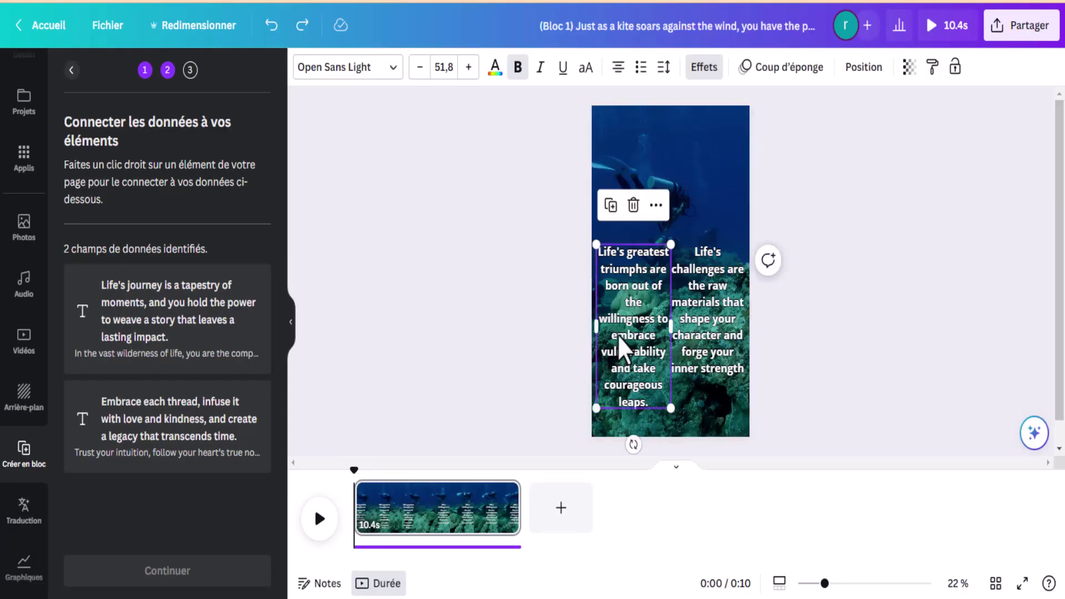
right_click(624, 312)
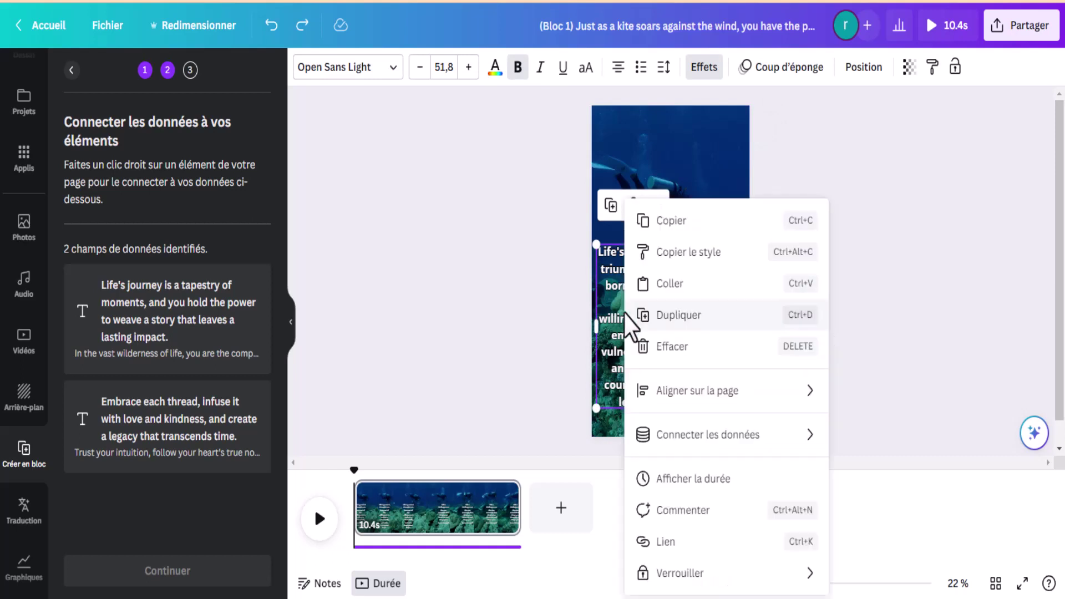
mouse_move(731, 443)
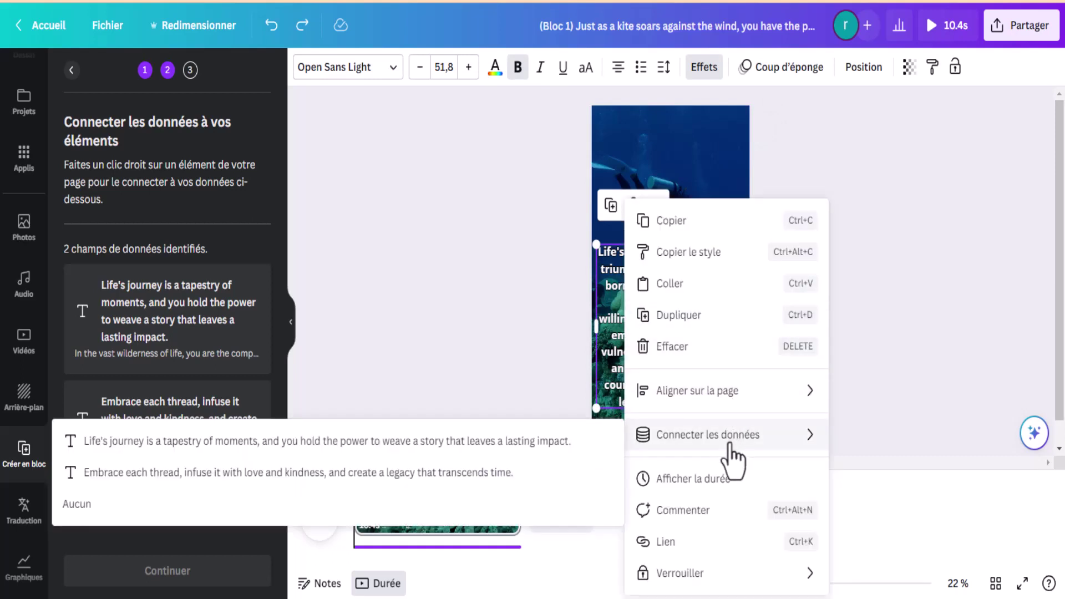
click(451, 472)
Connect the text box starting "Life's challenges are" to the "Life's journey is a tapestry of moments" data field.
click(724, 322)
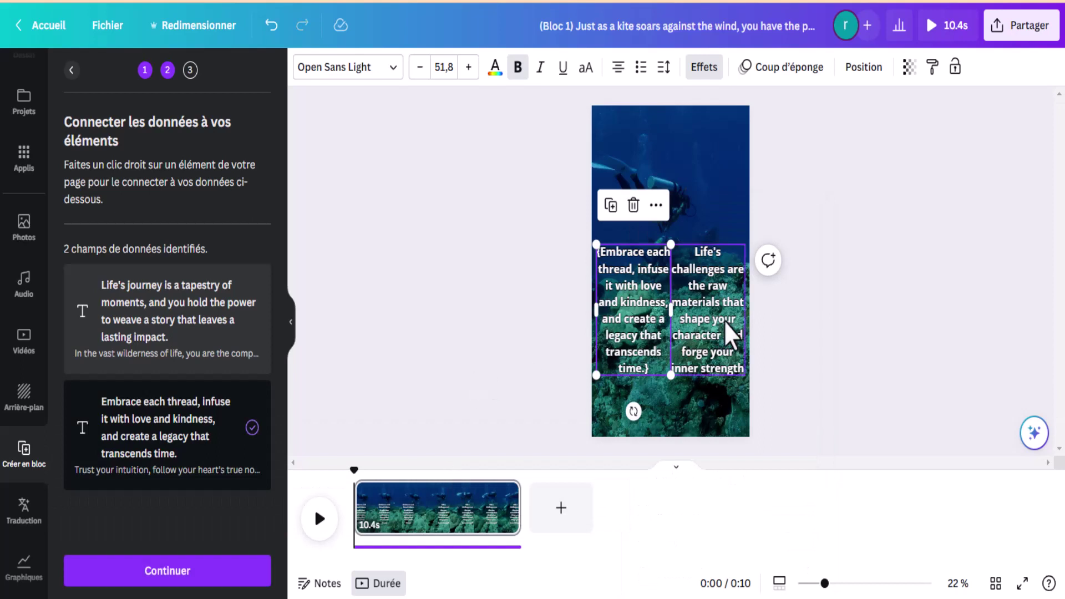
right_click(683, 319)
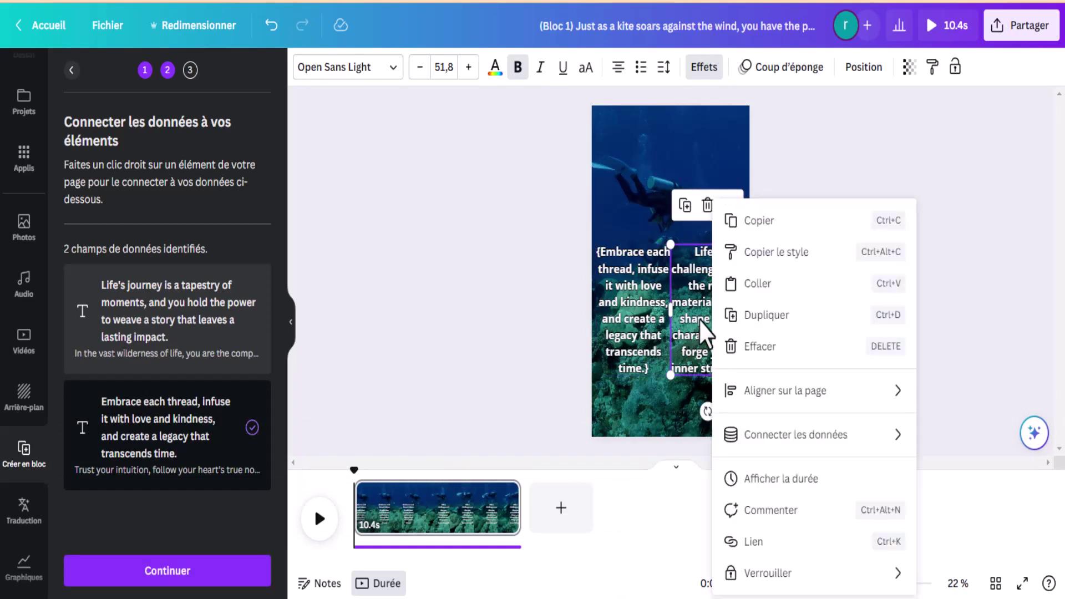
mouse_move(790, 438)
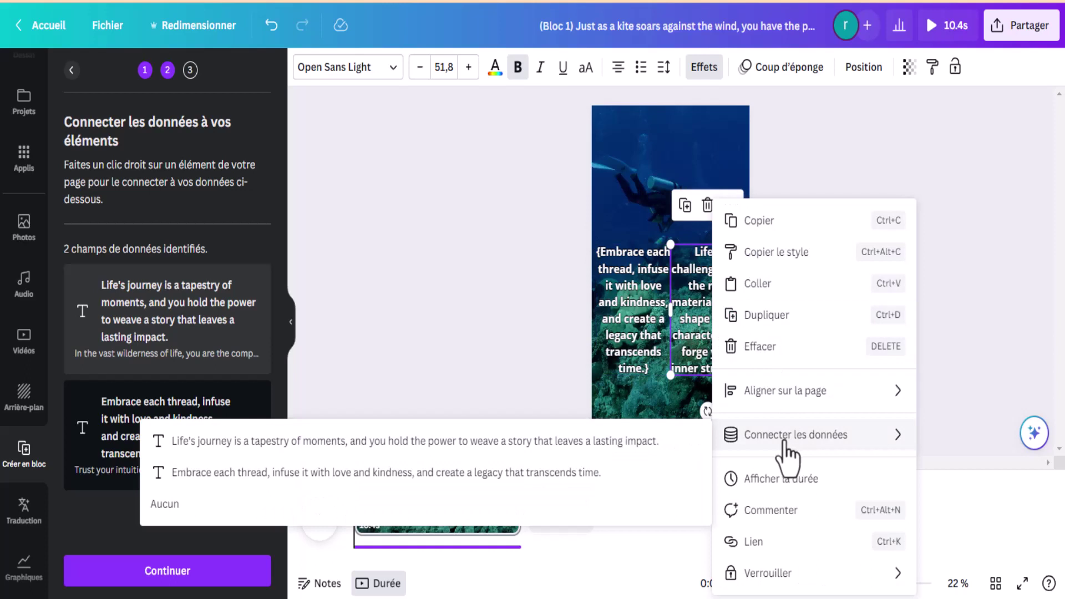
click(517, 444)
Generate the 15 pages from all selected quote rows and play the first page as a check.
click(158, 576)
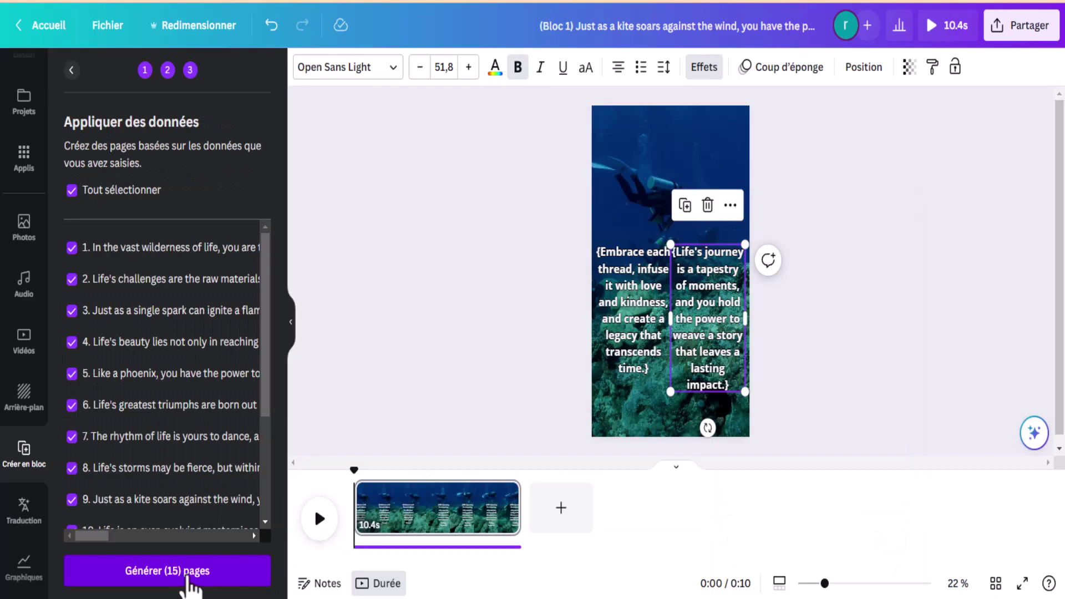
click(188, 577)
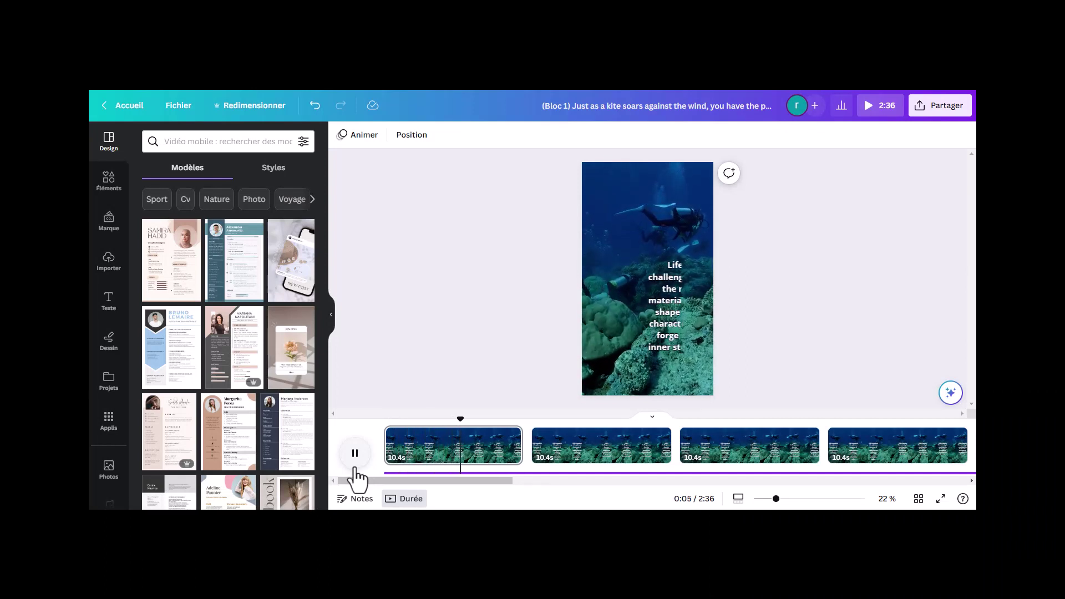
click(355, 454)
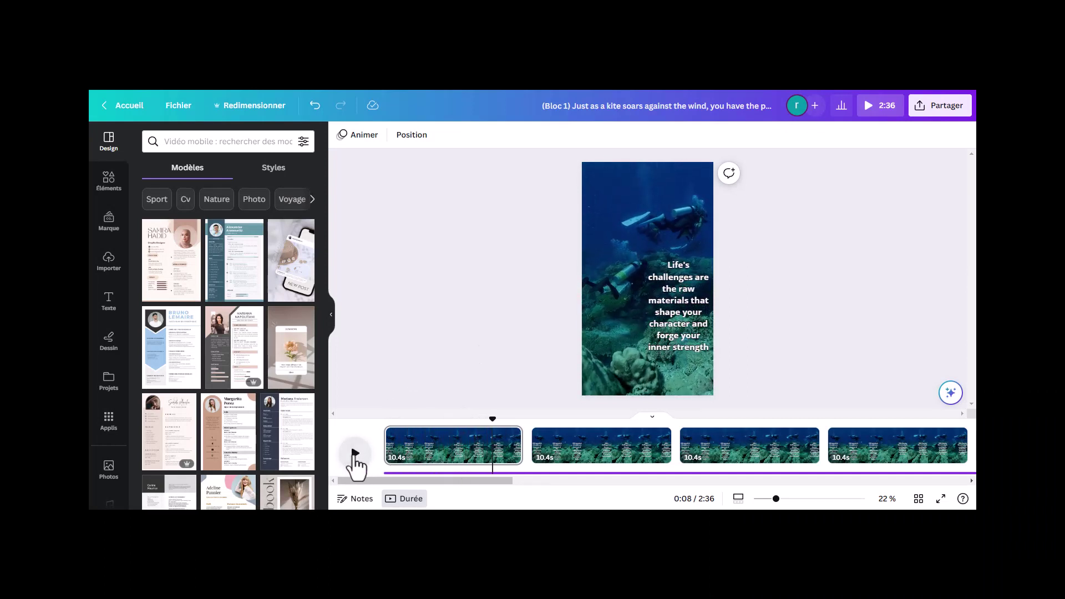
Download all 15 pages as MP4 videos at 1080 px (HD), with each page in a separate file.
click(942, 107)
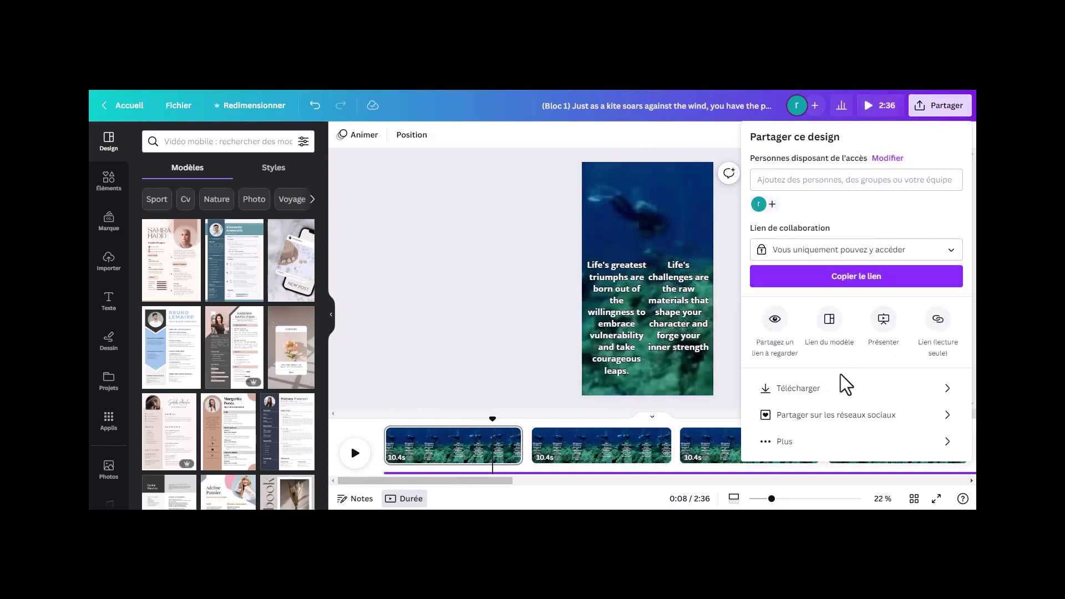
click(798, 388)
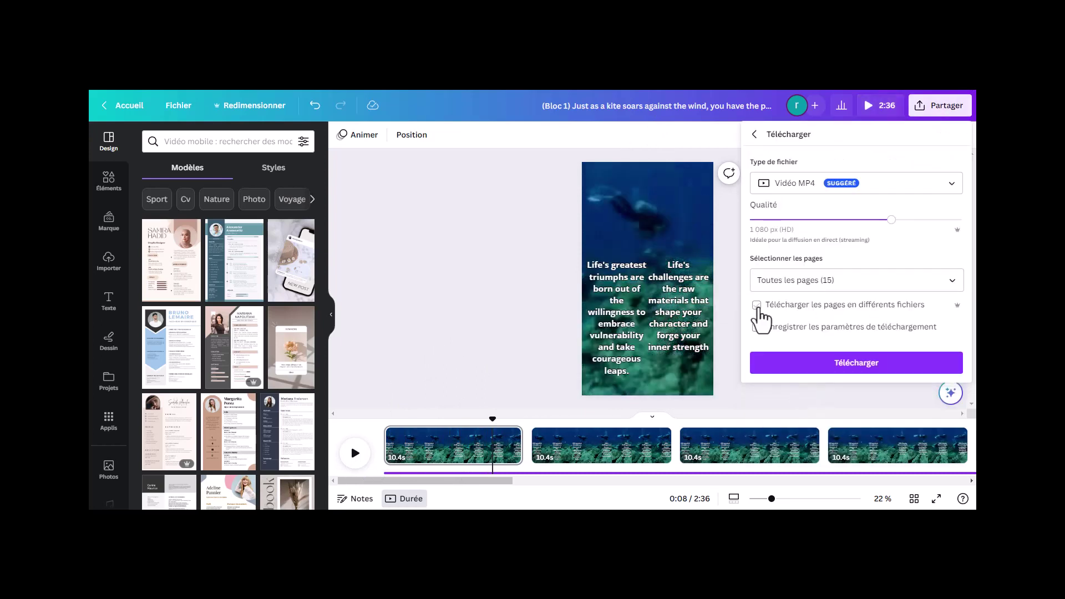
click(865, 366)
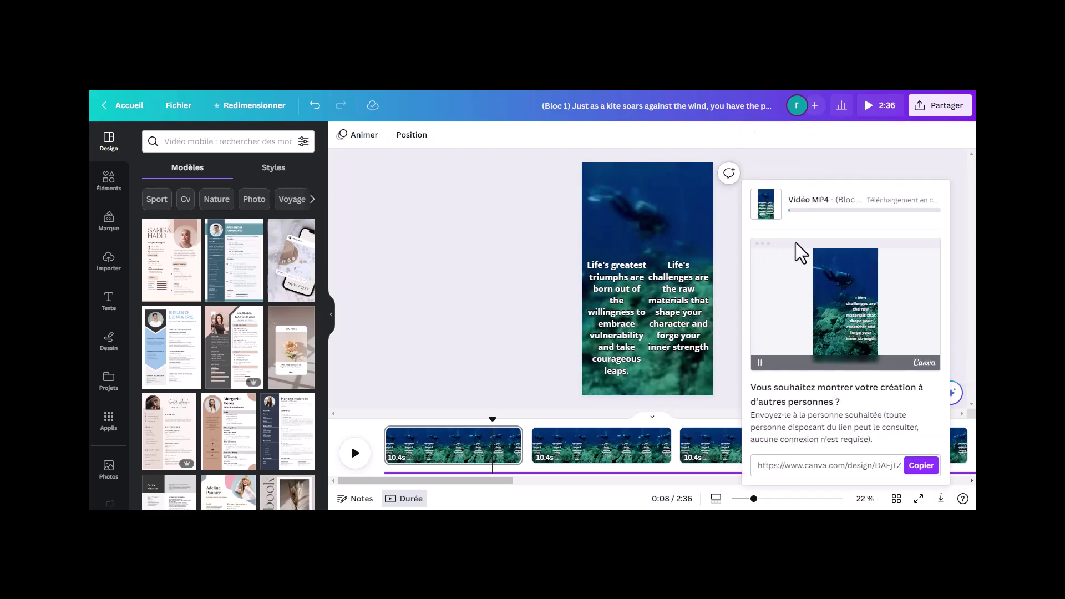
Switch to File Explorer and check the extracted MP4 files in the video short folder 000.
key(alt+Tab)
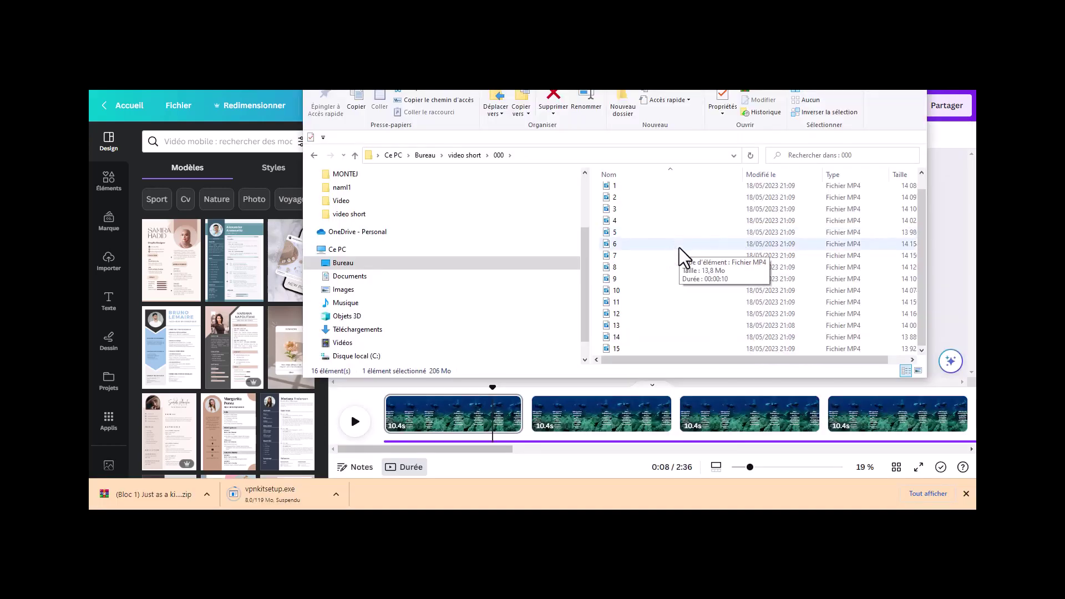
click(721, 197)
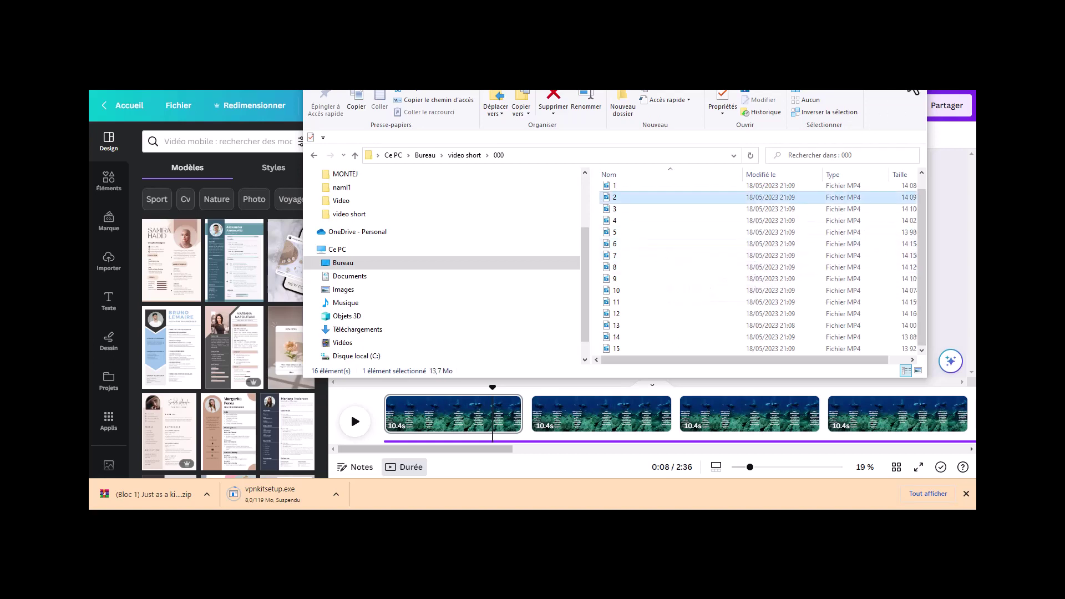
key(alt+Tab)
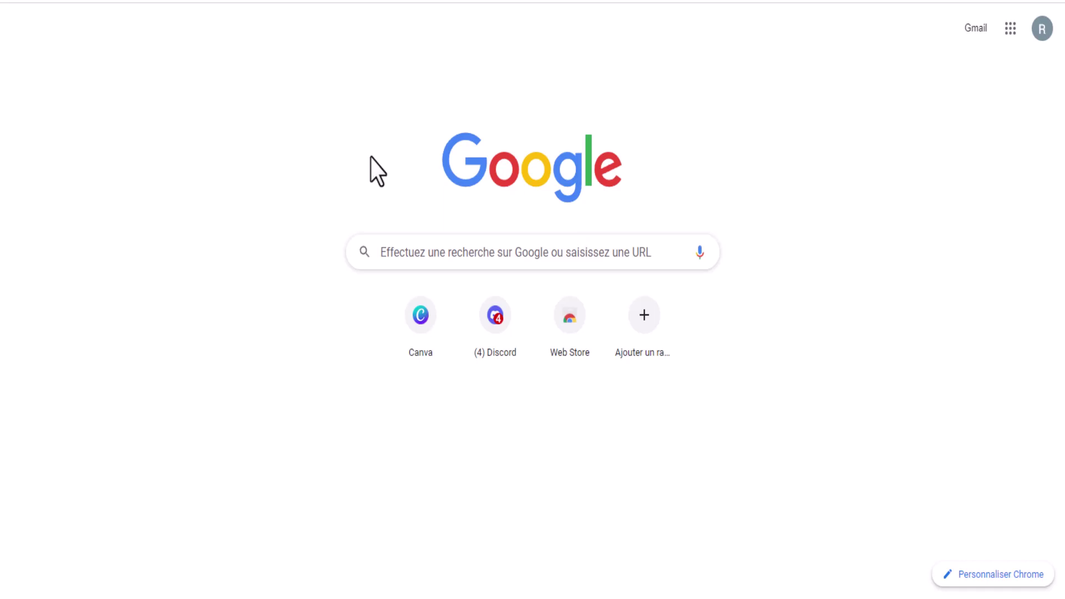
Search Google for "bingotingo canva" and open BingoTingo's "Best Social Media Platforms" page.
click(430, 255)
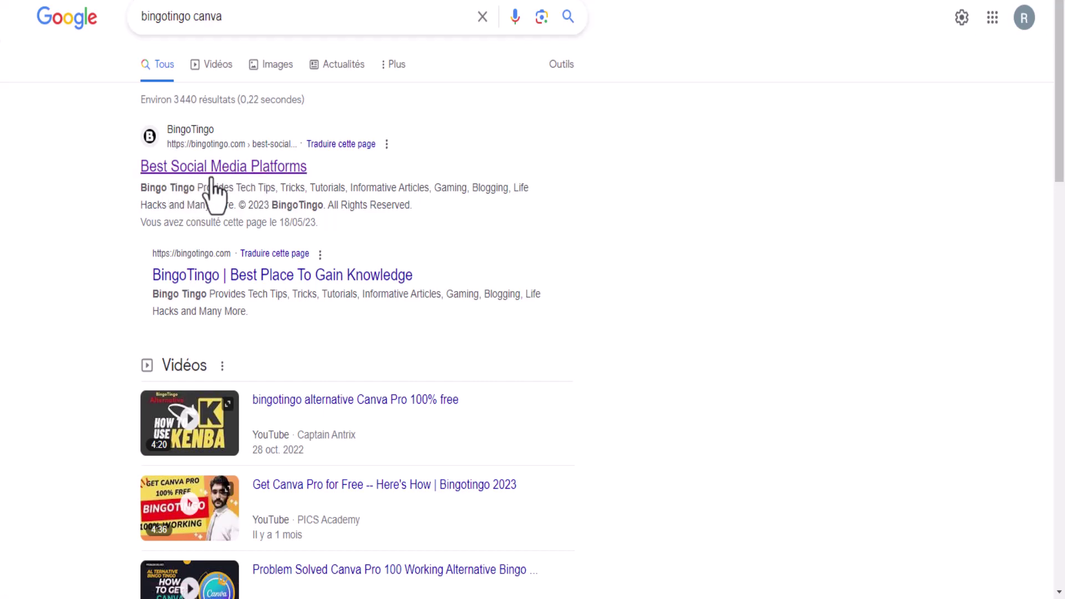
click(256, 173)
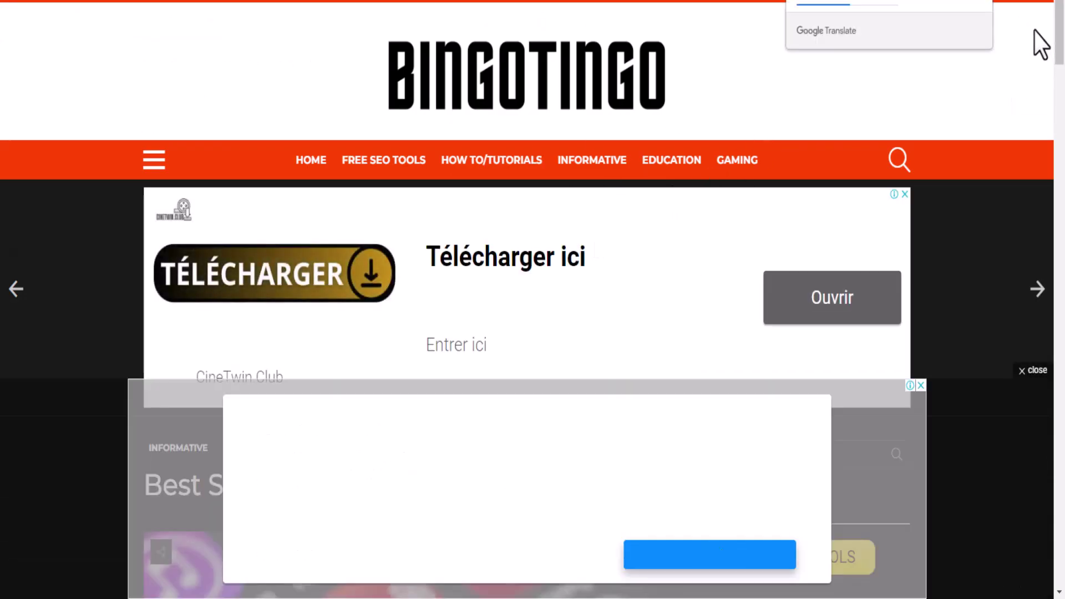
Follow the Free Guide download on the BingoTingo page to the Canva team and dismiss the team welcome message.
scroll(937, 231, down, 15)
scroll(926, 238, down, 20)
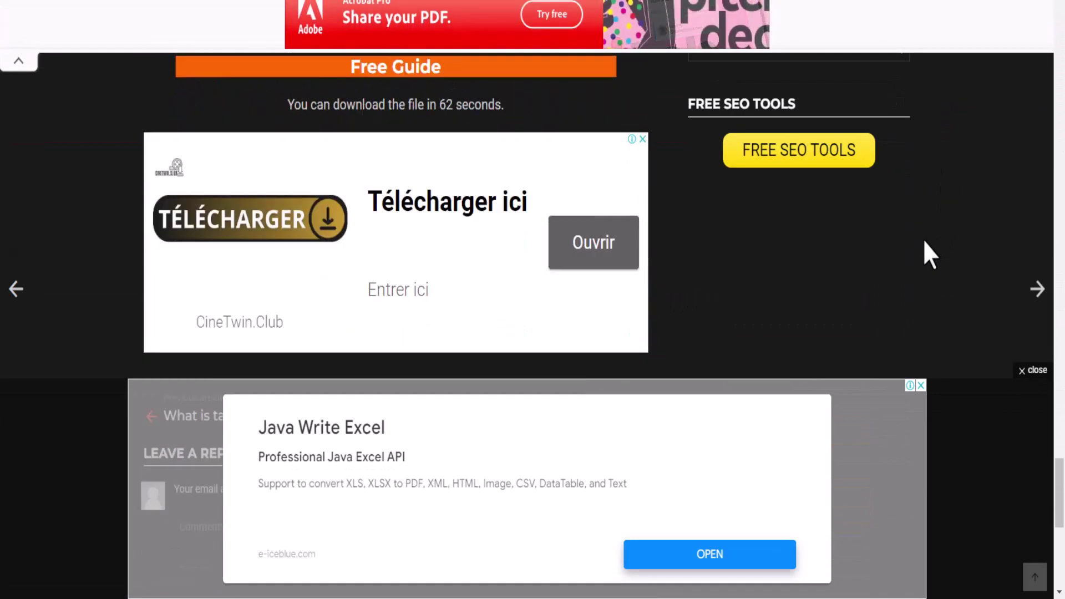
scroll(924, 244, up, 5)
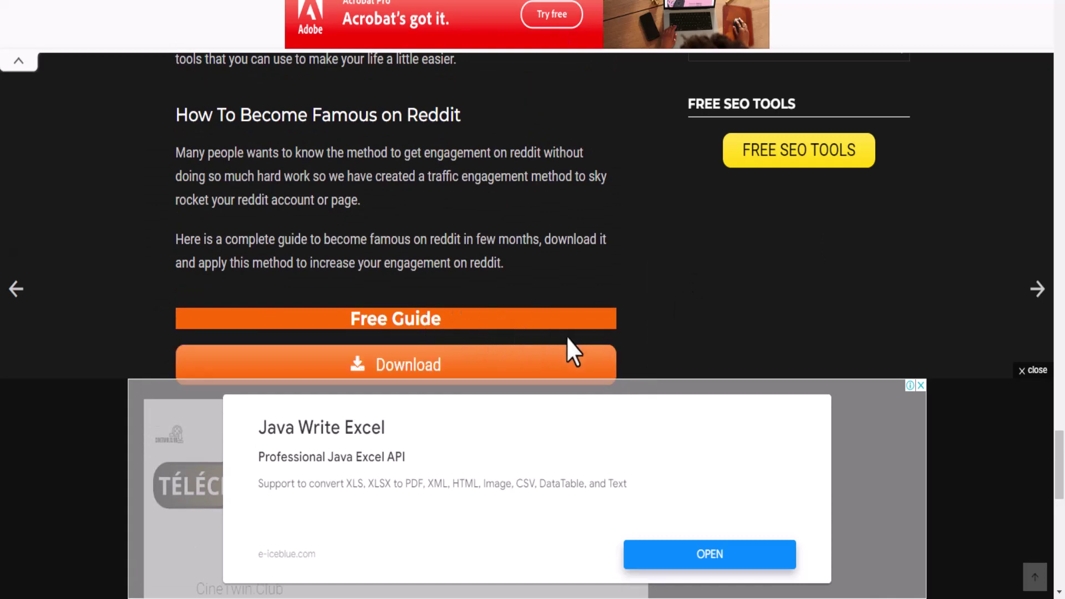
click(408, 366)
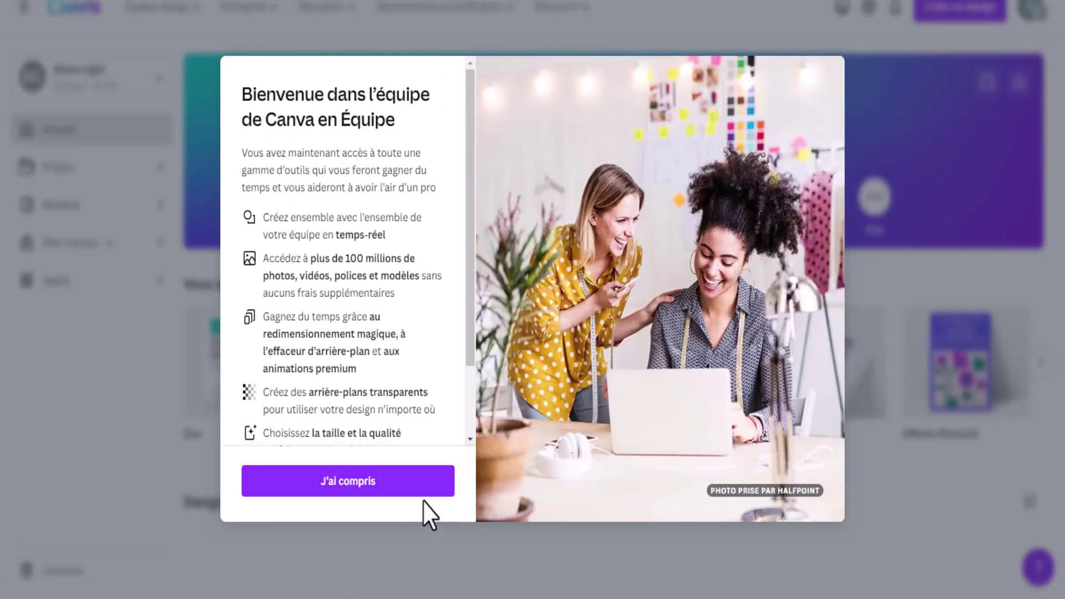
click(359, 488)
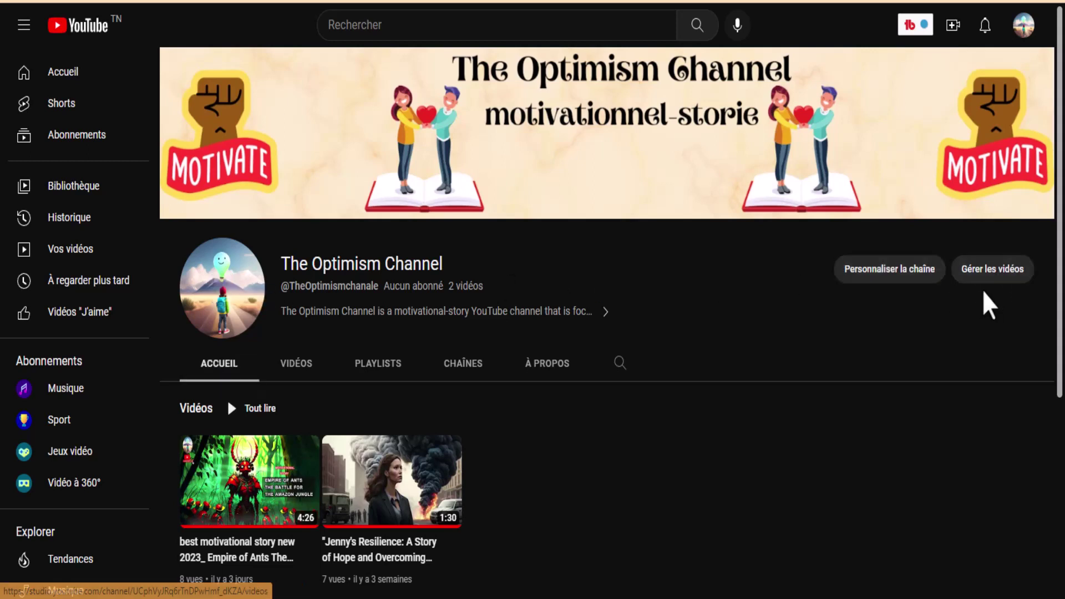
Open the channel's video management in YouTube Studio and upload the numbered MP4 files from the video short folder.
click(992, 274)
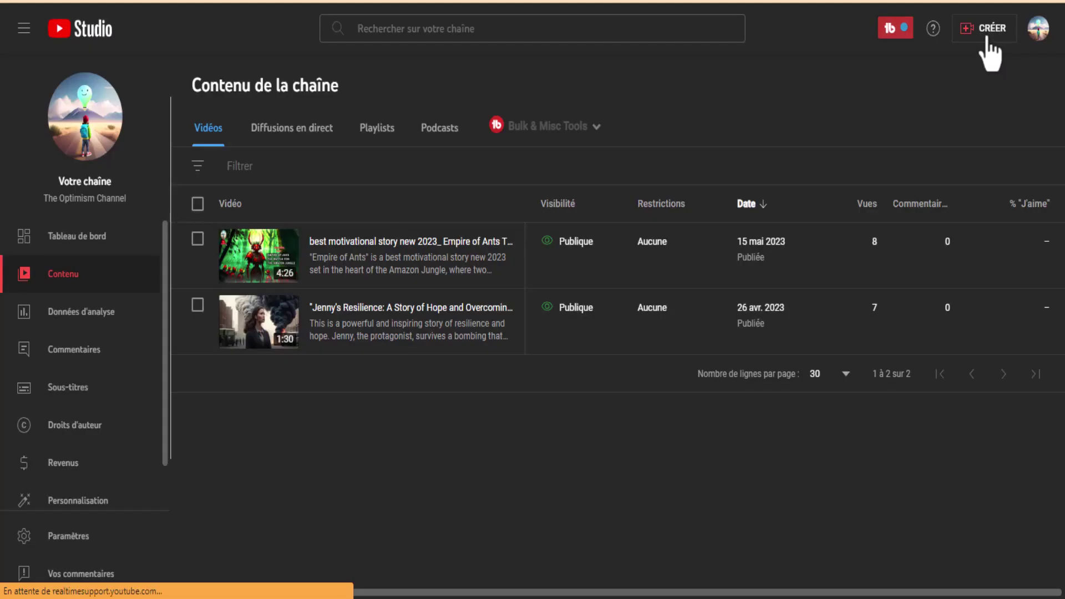
click(989, 35)
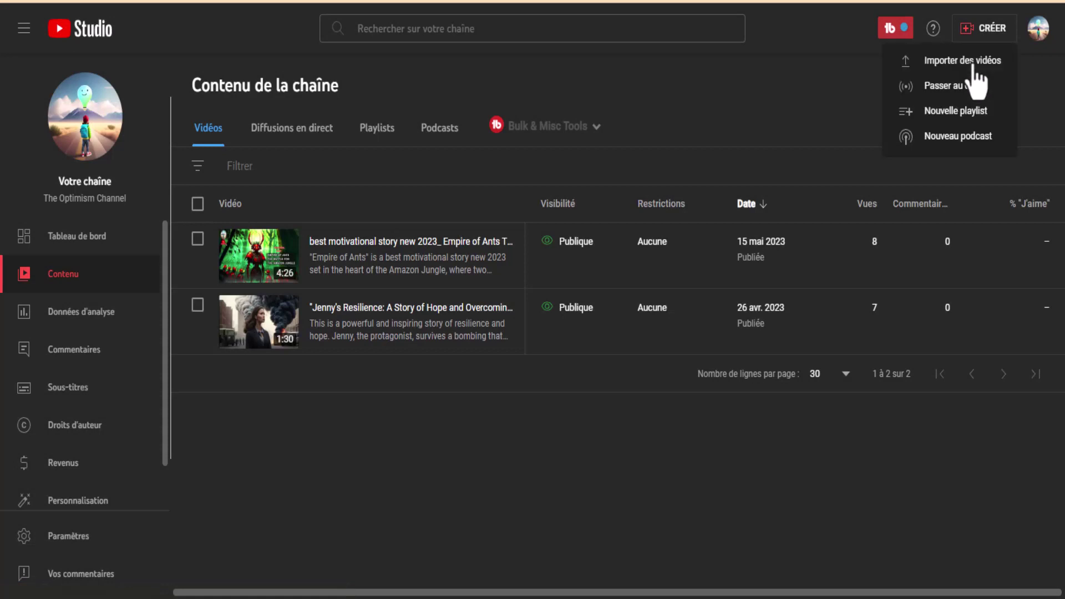
click(972, 61)
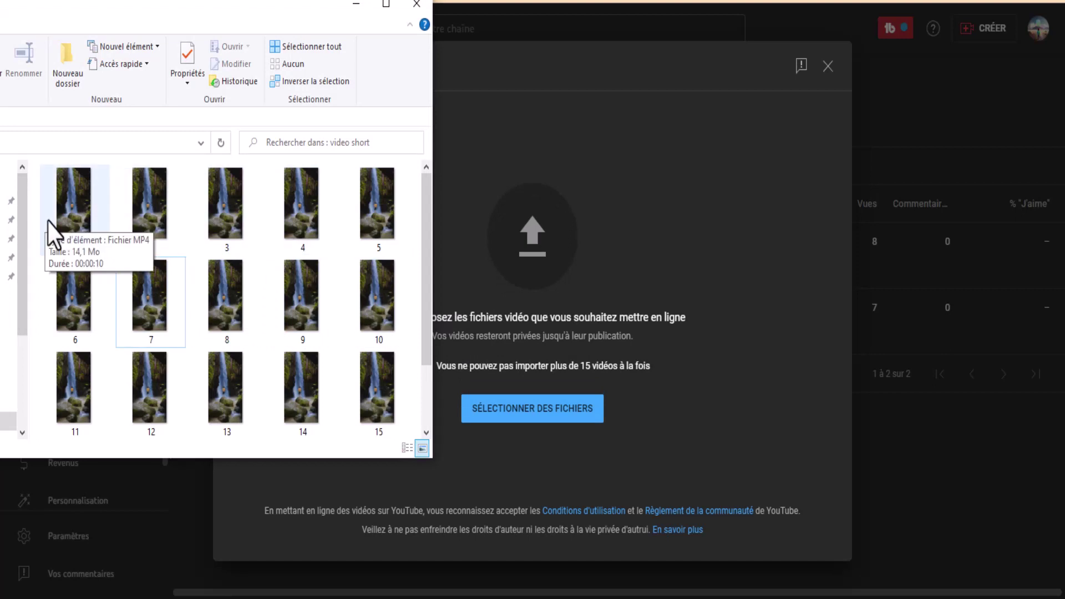
drag(36, 210, 410, 334)
drag(407, 332, 718, 249)
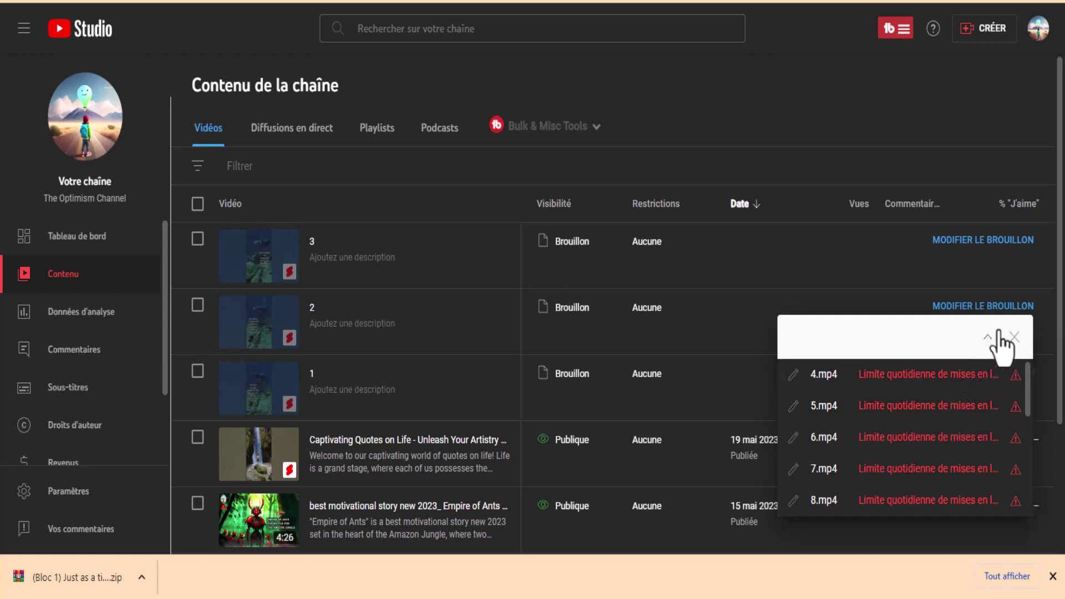
Start the one-time validation for the daily upload limit using video validation, and request the validation link by e-mail.
mouse_move(908, 375)
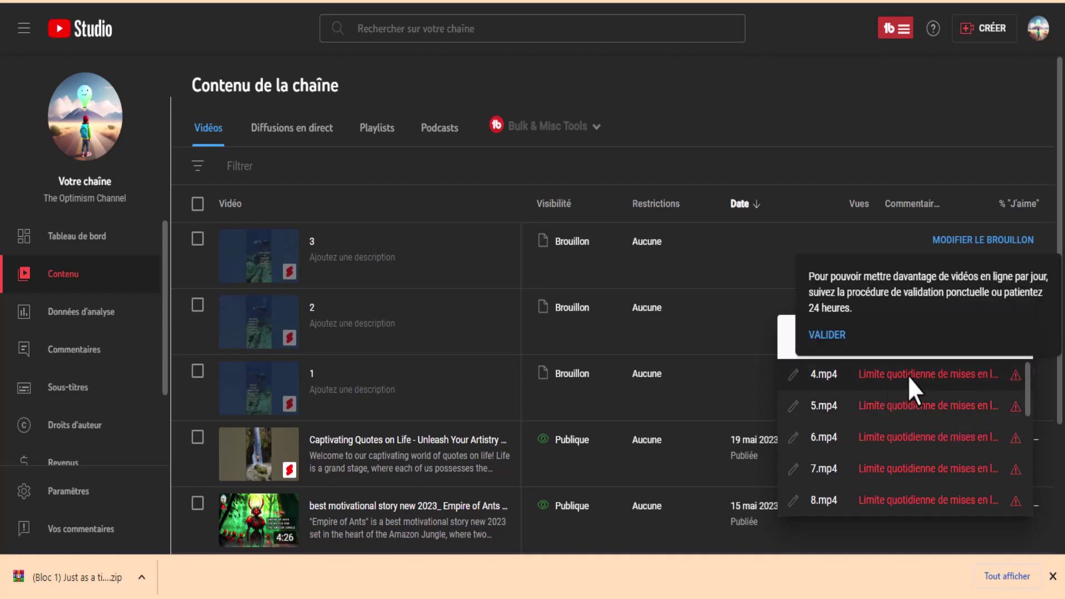
click(831, 336)
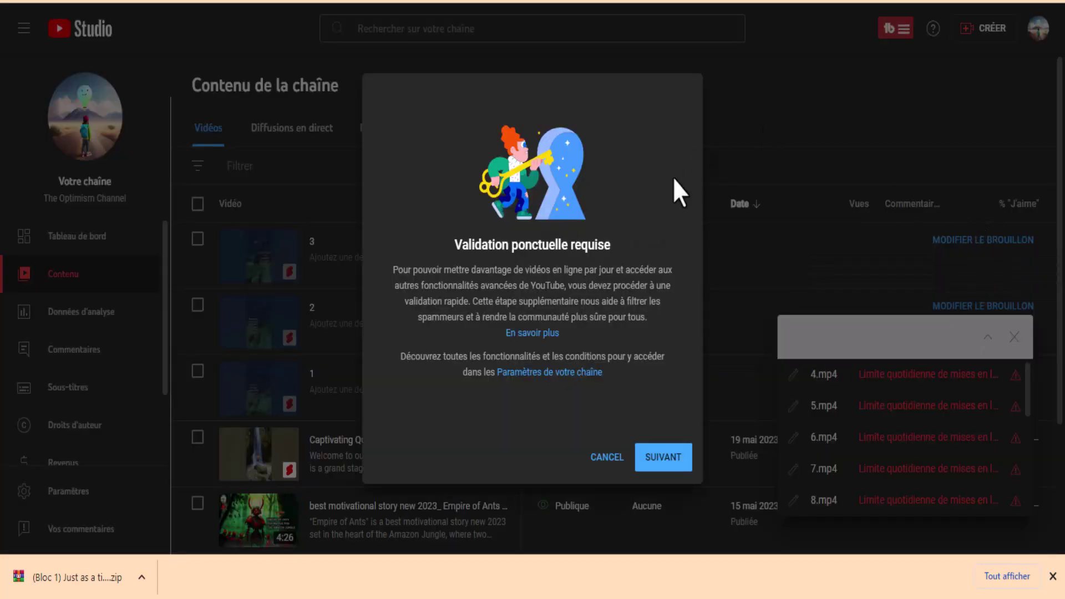
click(670, 459)
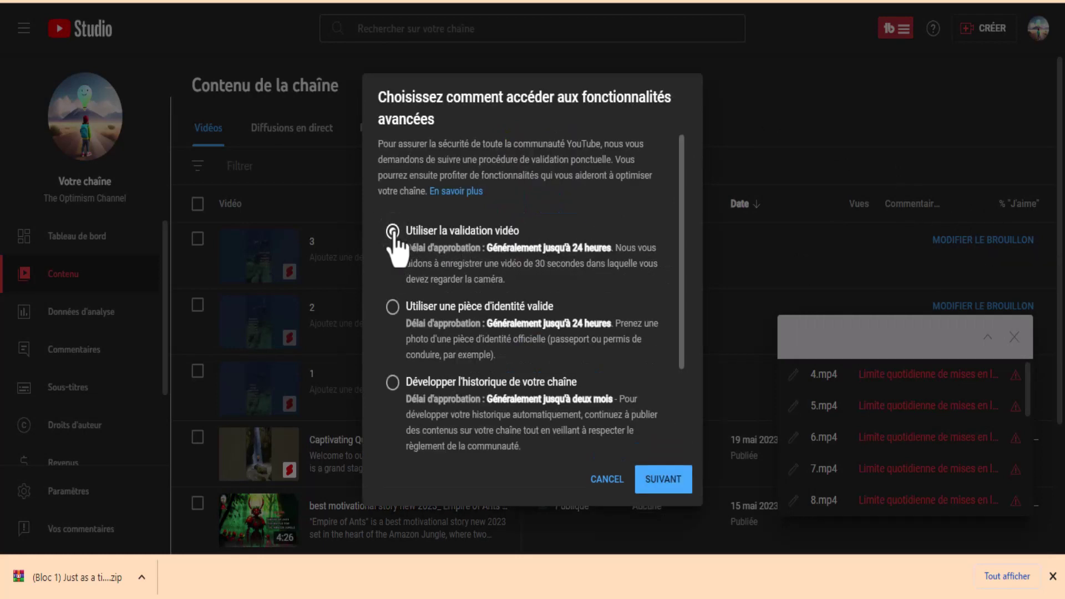
click(662, 480)
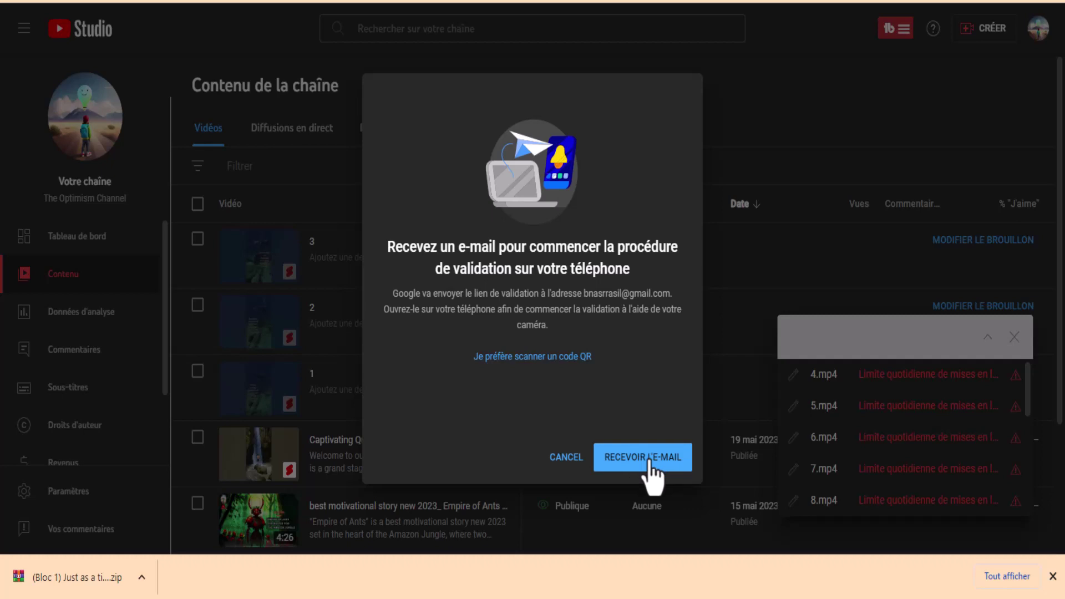
click(649, 460)
drag(384, 268, 632, 282)
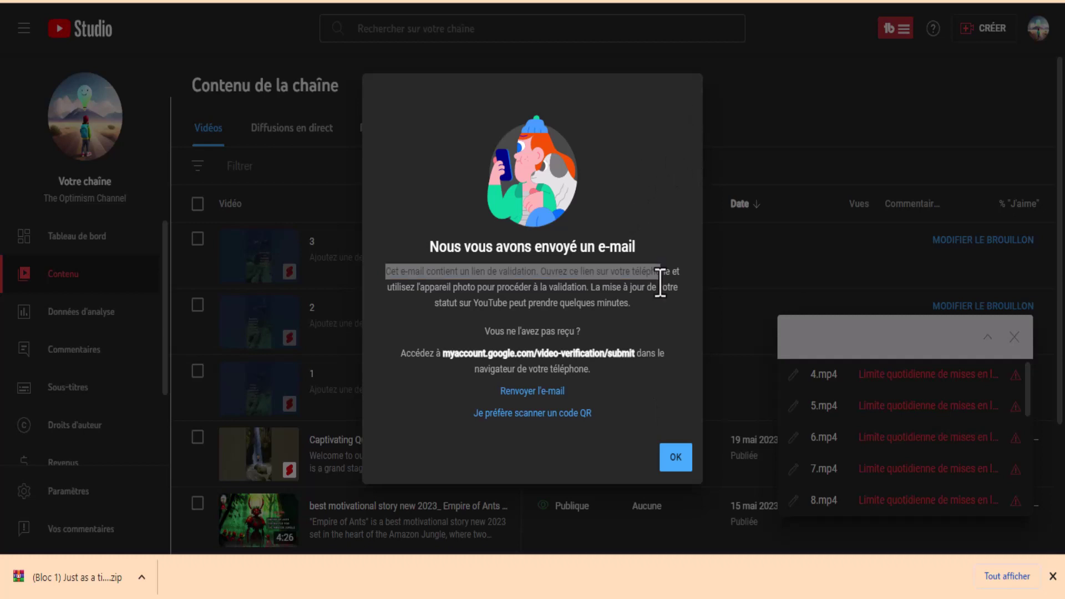
click(677, 461)
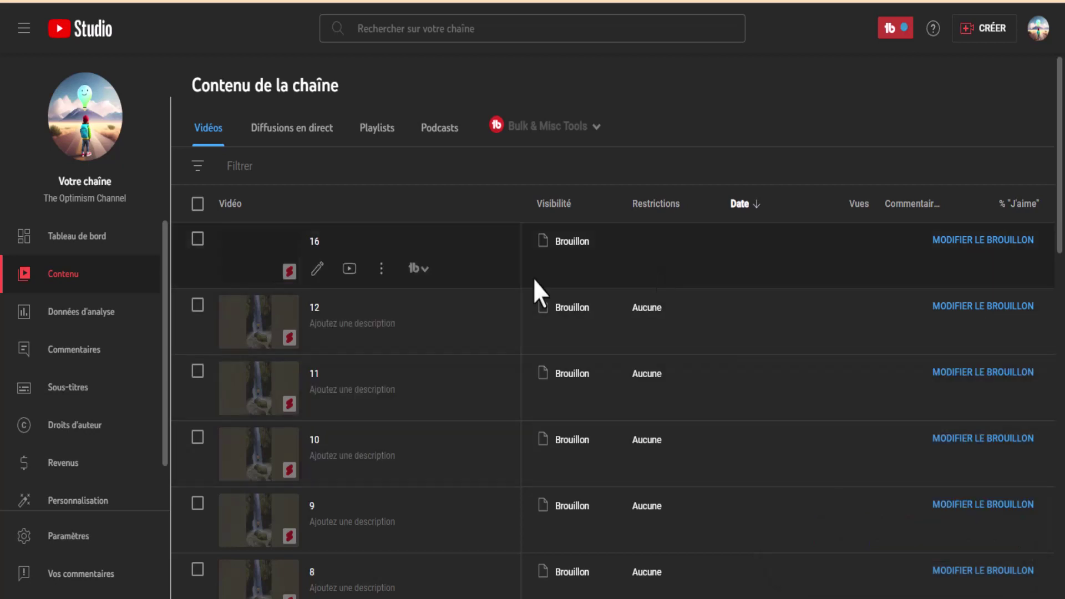
Open the draft of video 16, mark it as not made for kids and begin editing its tags.
click(977, 241)
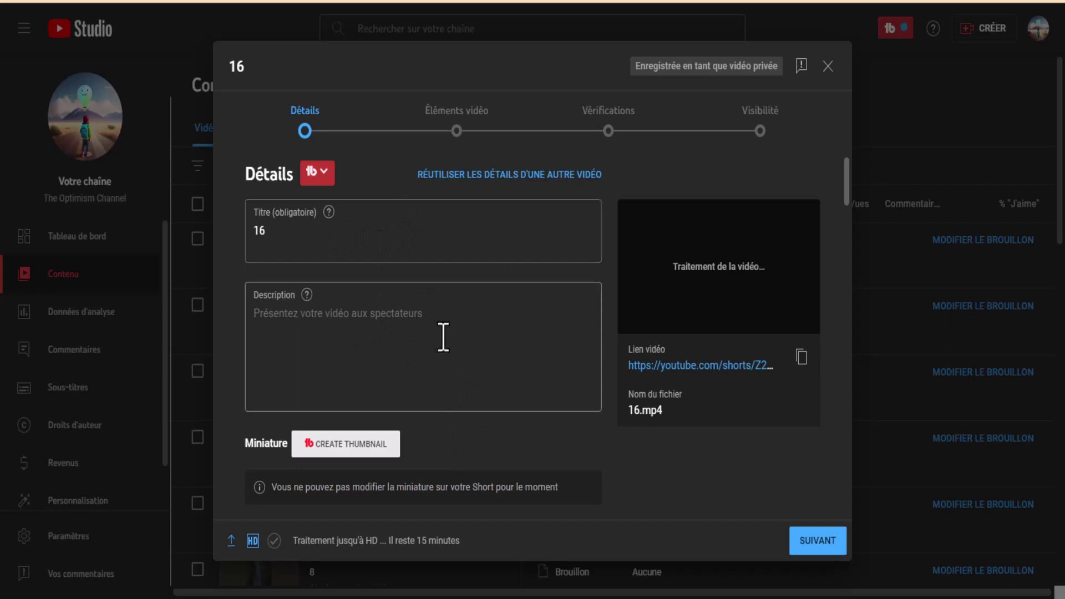
scroll(333, 305, down, 10)
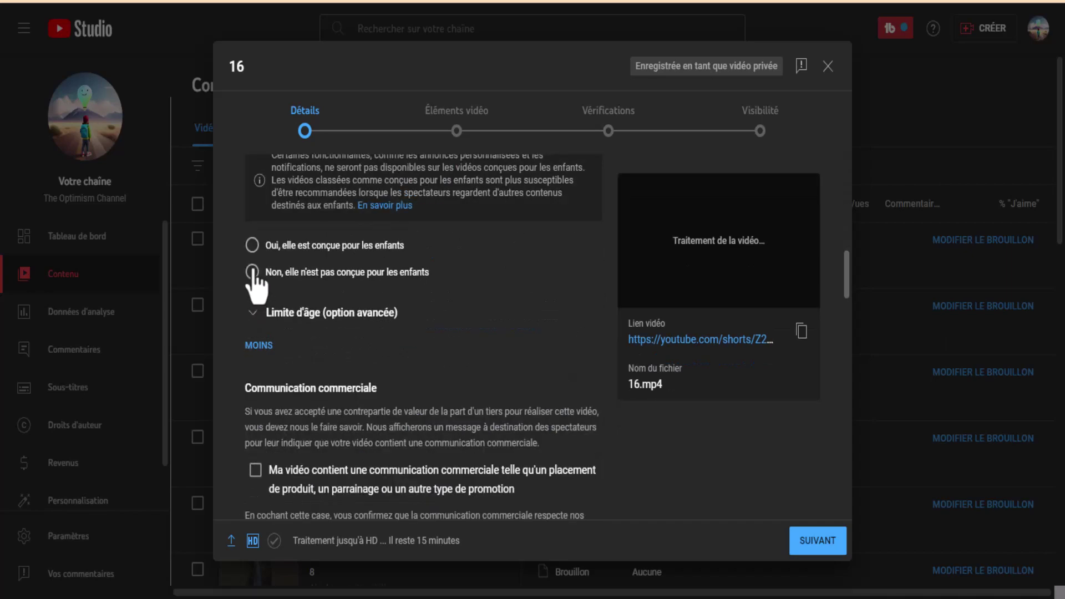
click(253, 274)
scroll(444, 302, down, 5)
scroll(450, 296, down, 5)
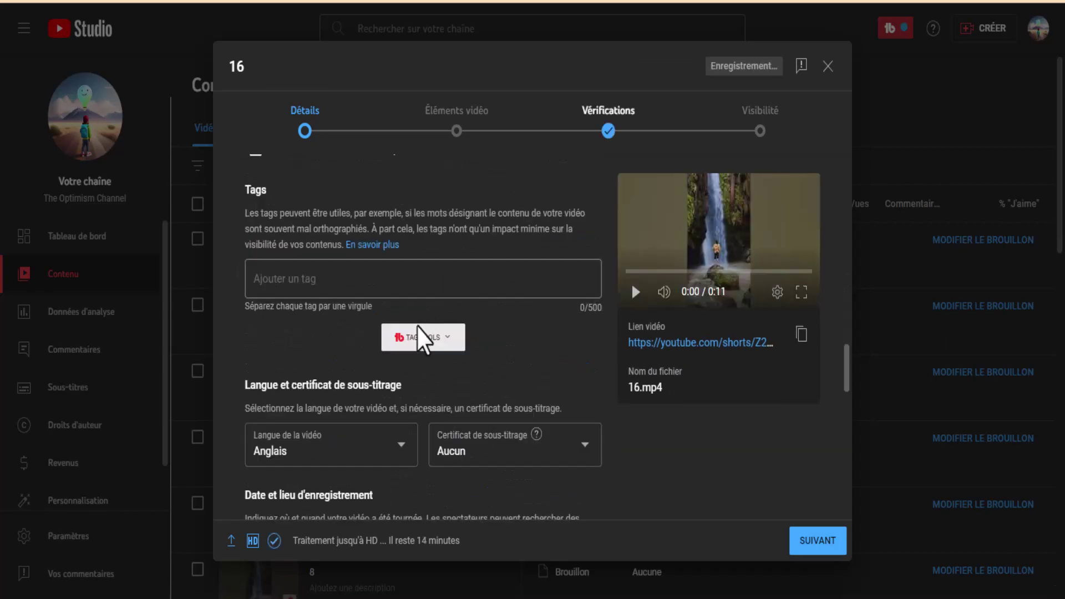
click(332, 285)
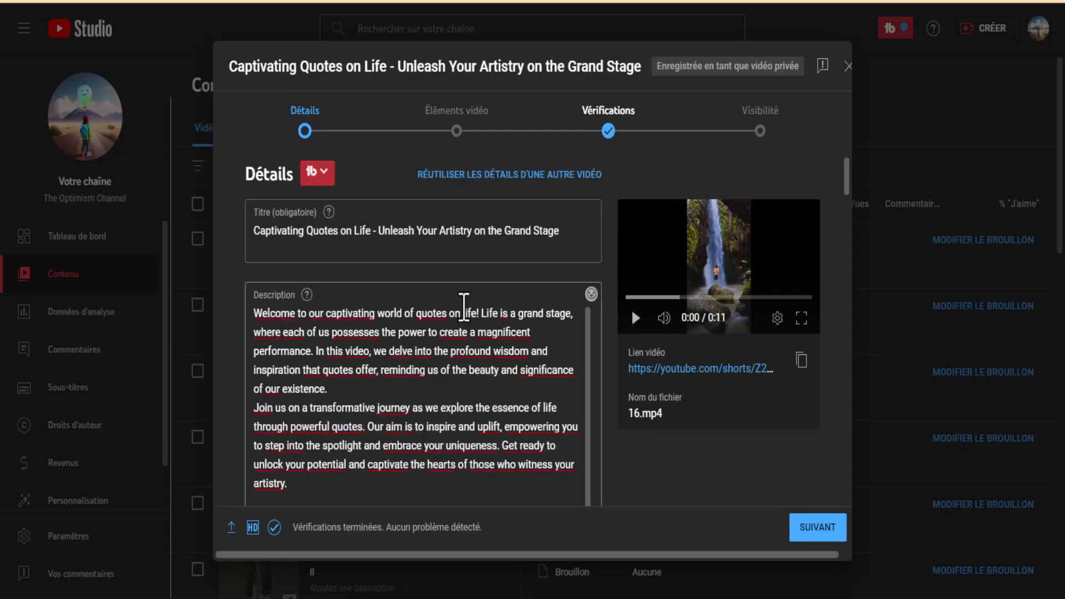
Review video 16's description and details, and append #short to the end of its title.
scroll(466, 306, down, 3)
scroll(472, 402, down, 1)
scroll(490, 407, down, 5)
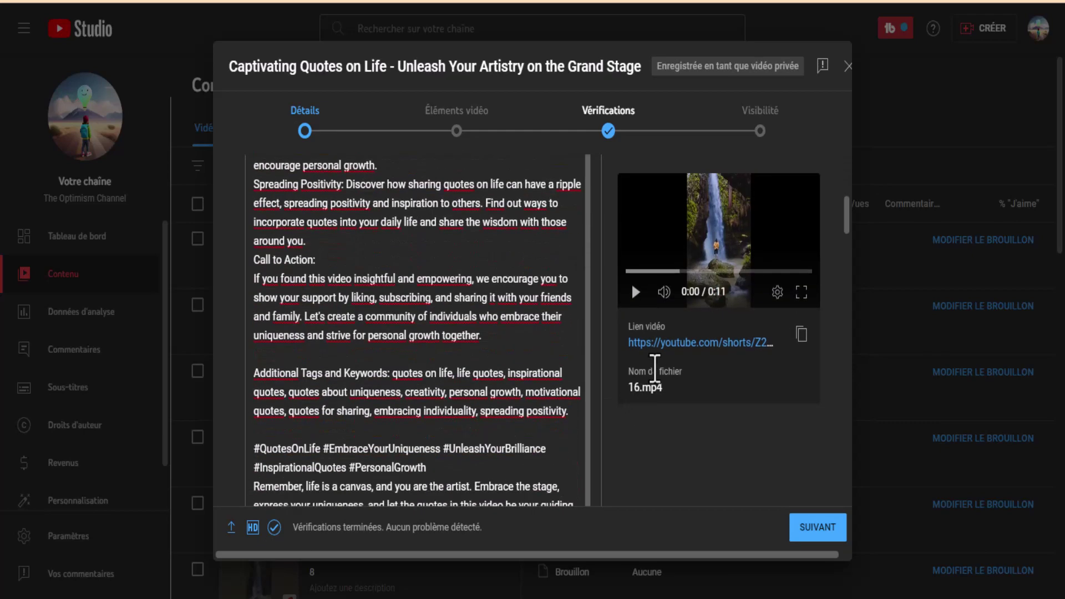
scroll(641, 382, down, 15)
scroll(655, 368, down, 10)
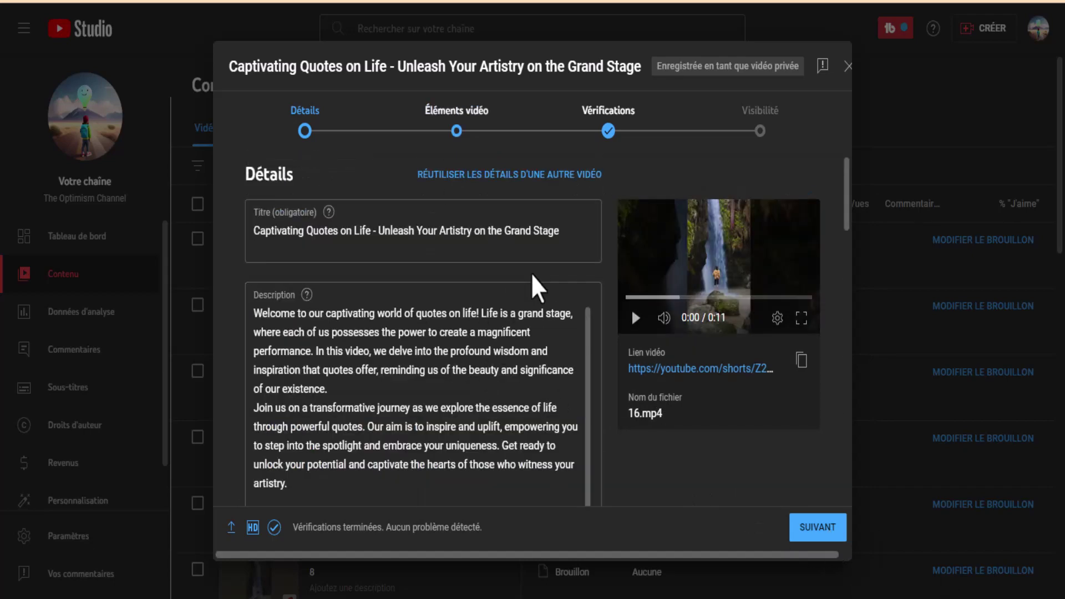
click(575, 231)
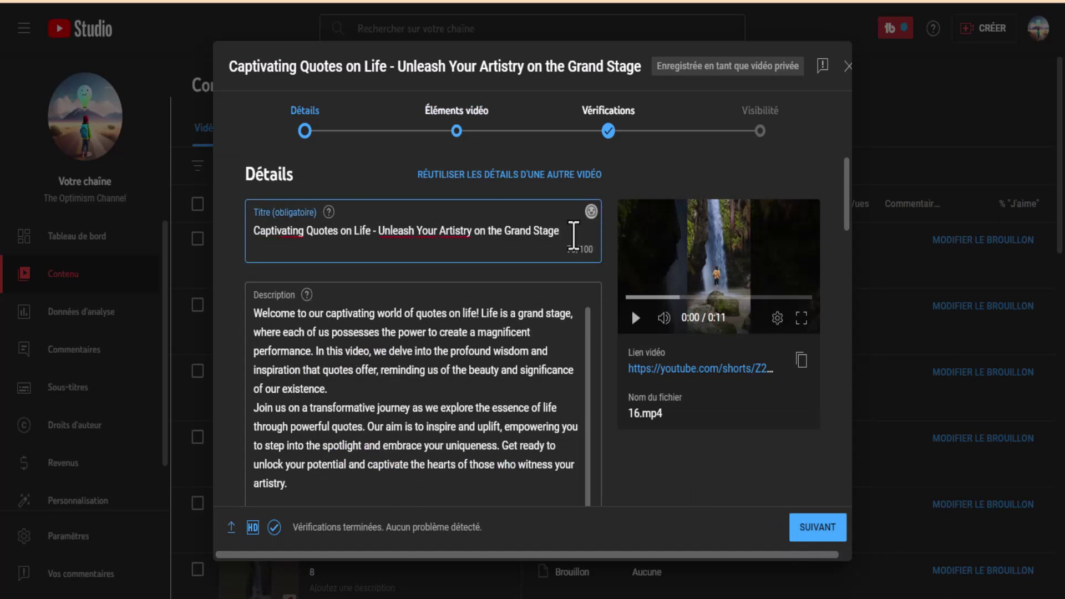
text(#short)
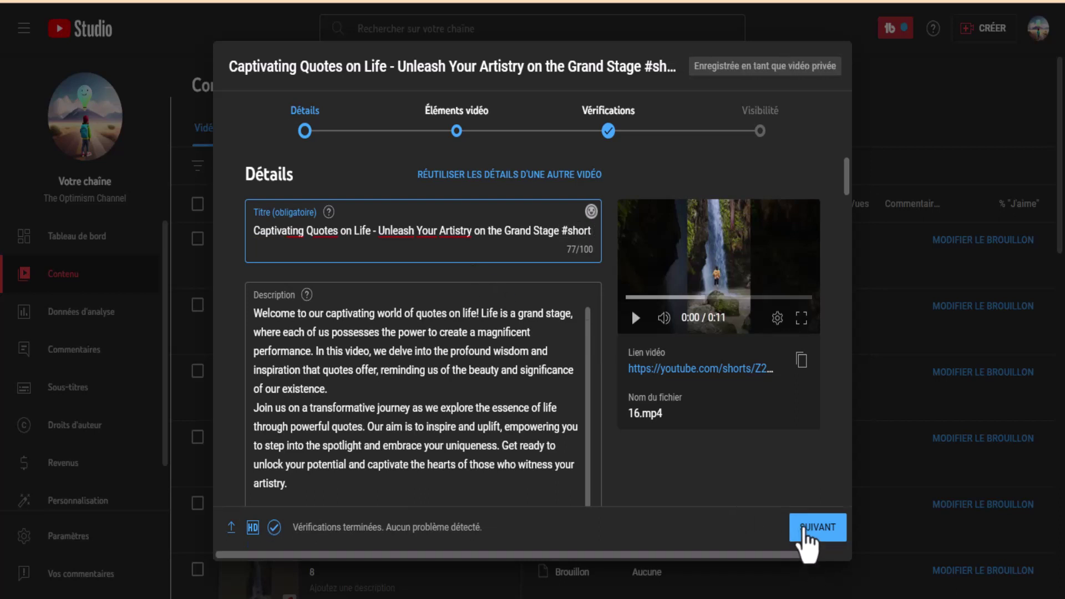
Advance past the video elements and checks to the visibility settings and choose scheduled publication for video 16.
click(807, 530)
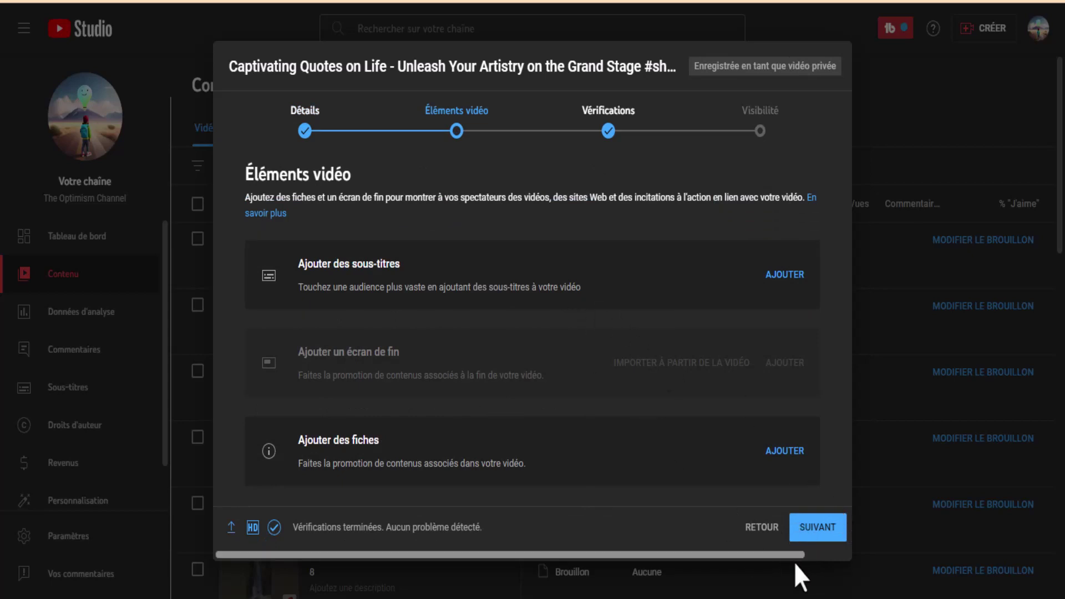
click(813, 528)
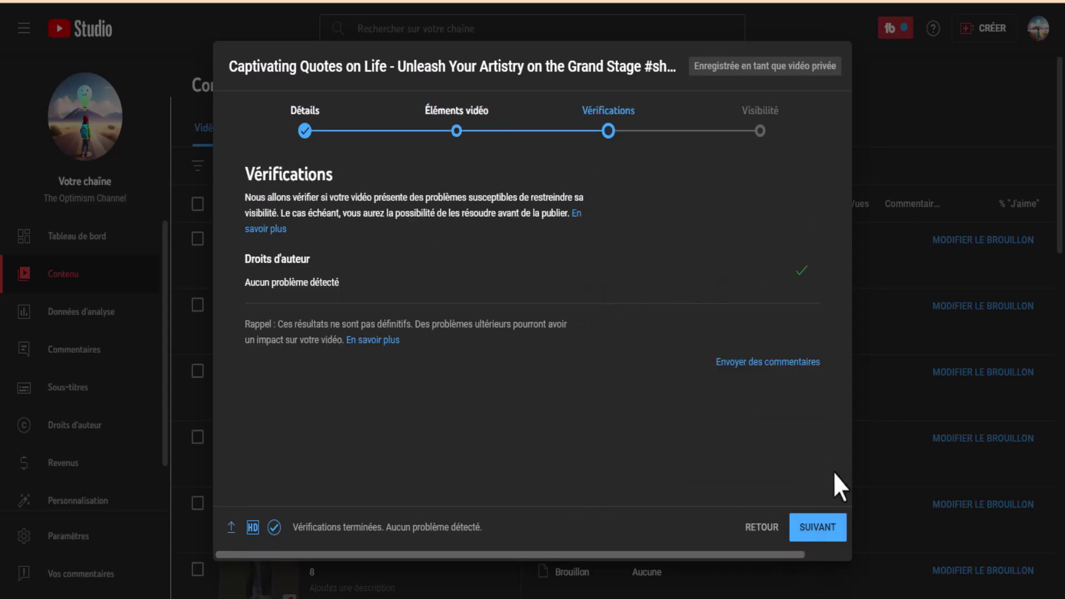
click(819, 528)
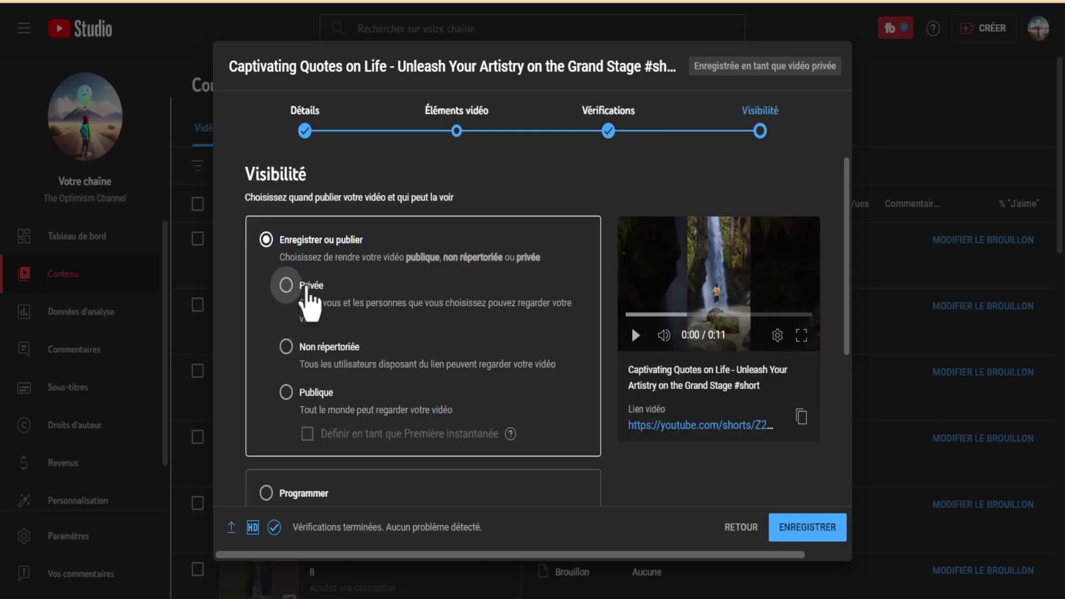
scroll(392, 321, down, 4)
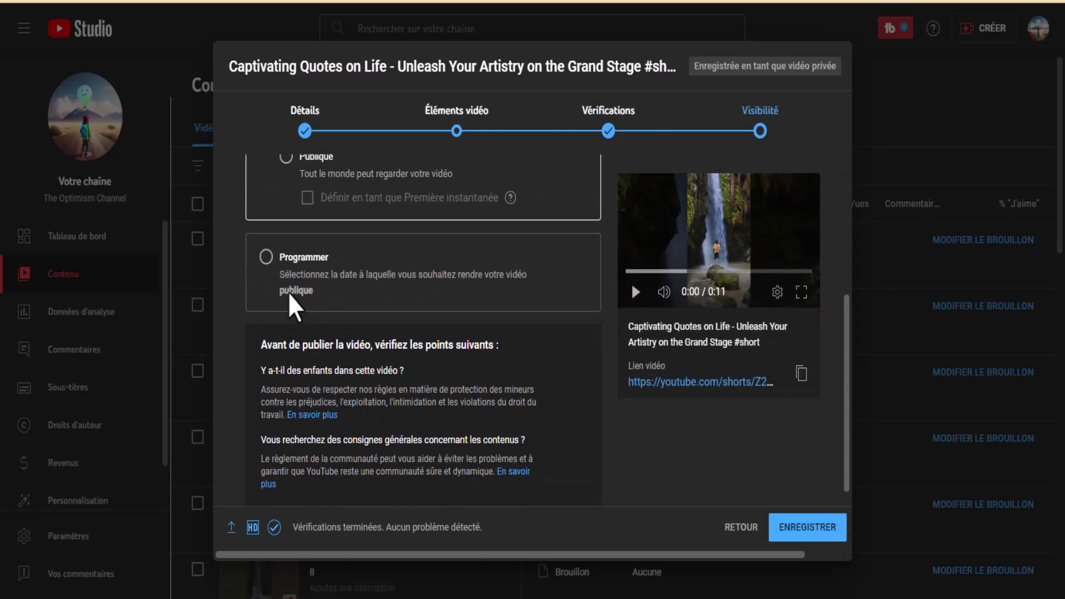
click(265, 256)
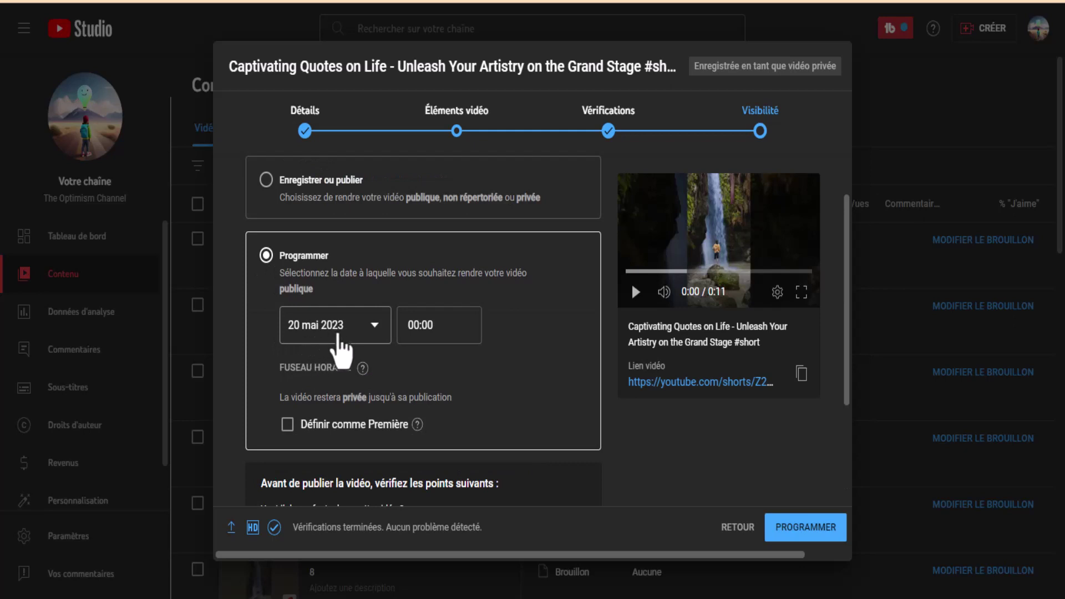
Schedule the video to go public on 19 May 2023 at 20:15 and close the confirmation.
click(371, 325)
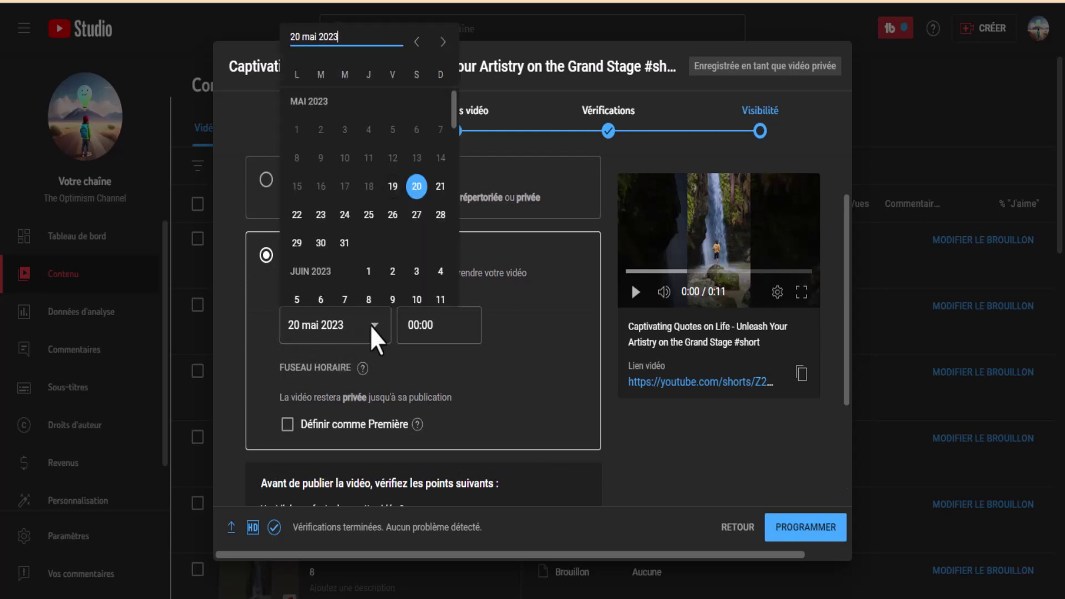
click(392, 186)
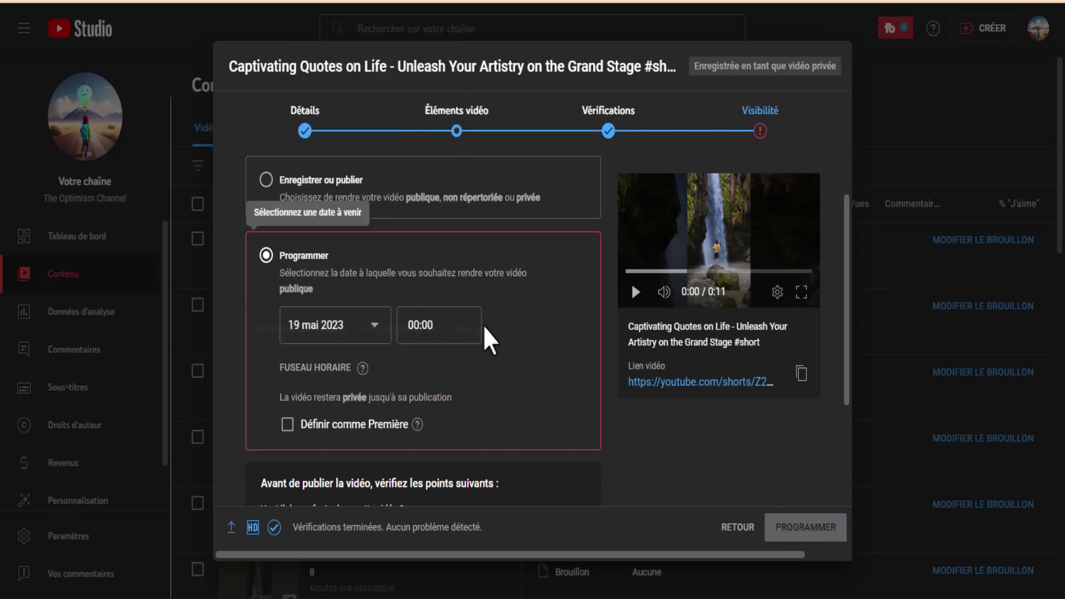
click(467, 328)
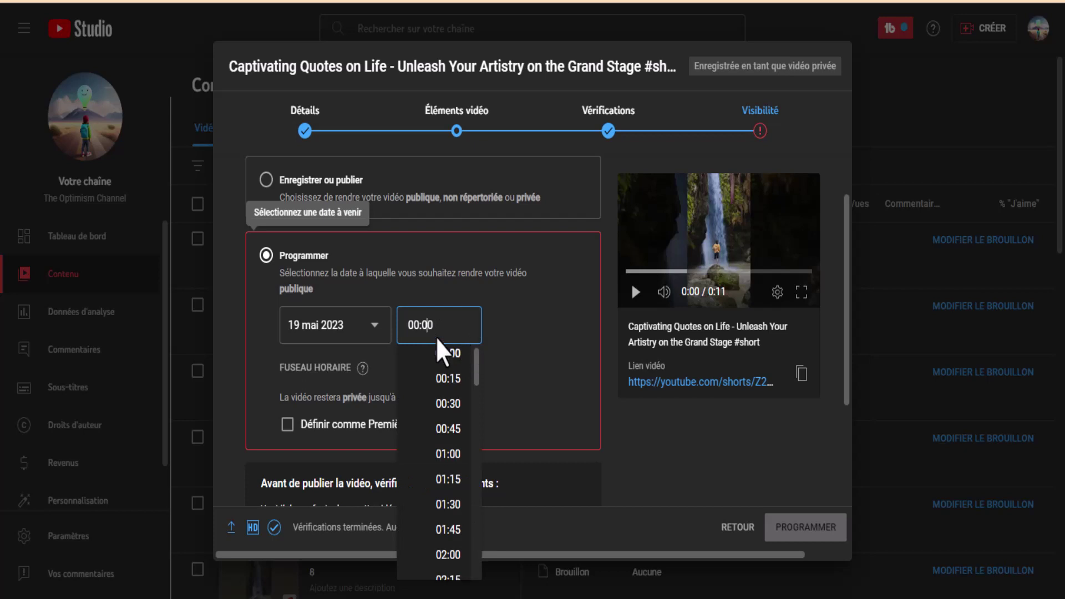
text(20:15)
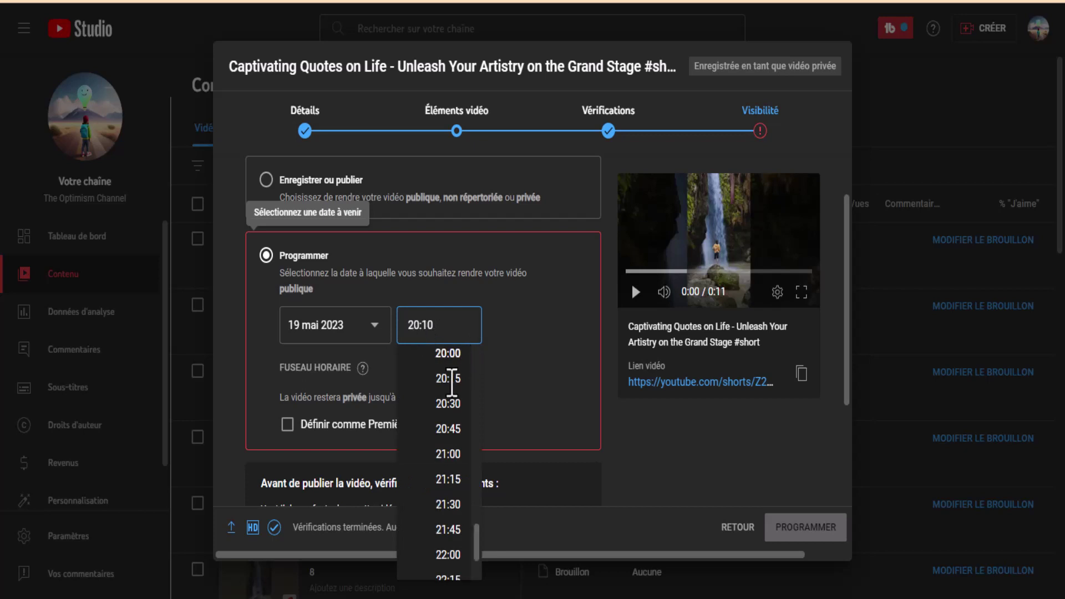
click(448, 378)
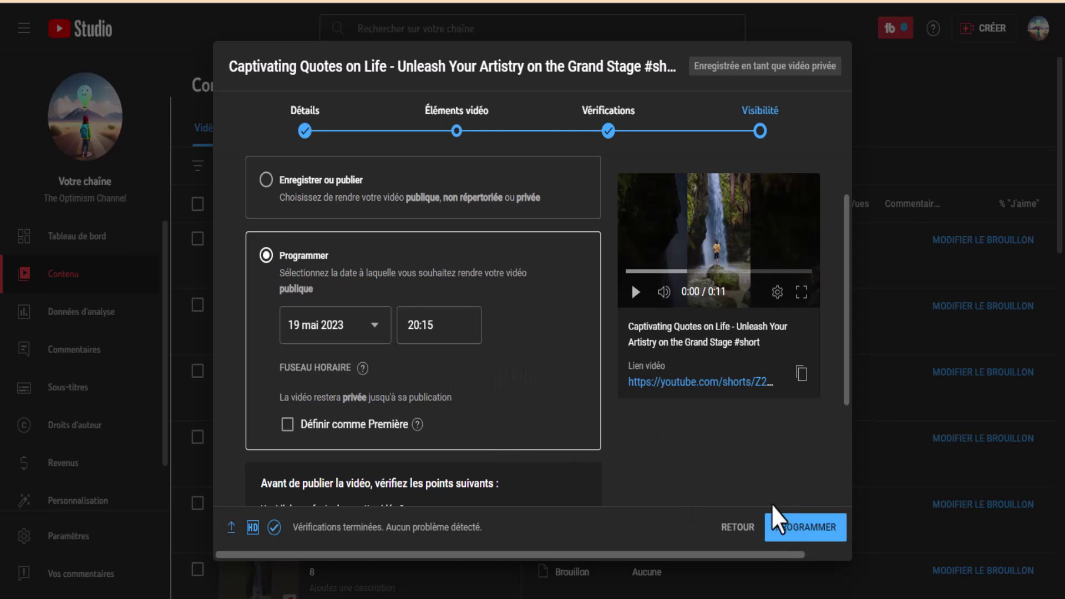
click(801, 530)
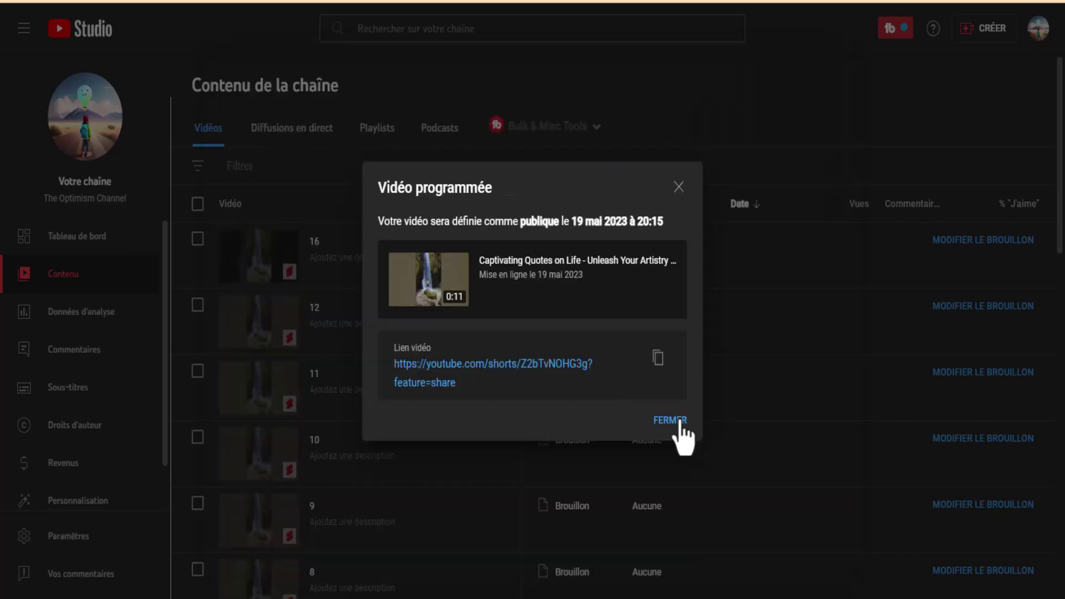
click(681, 427)
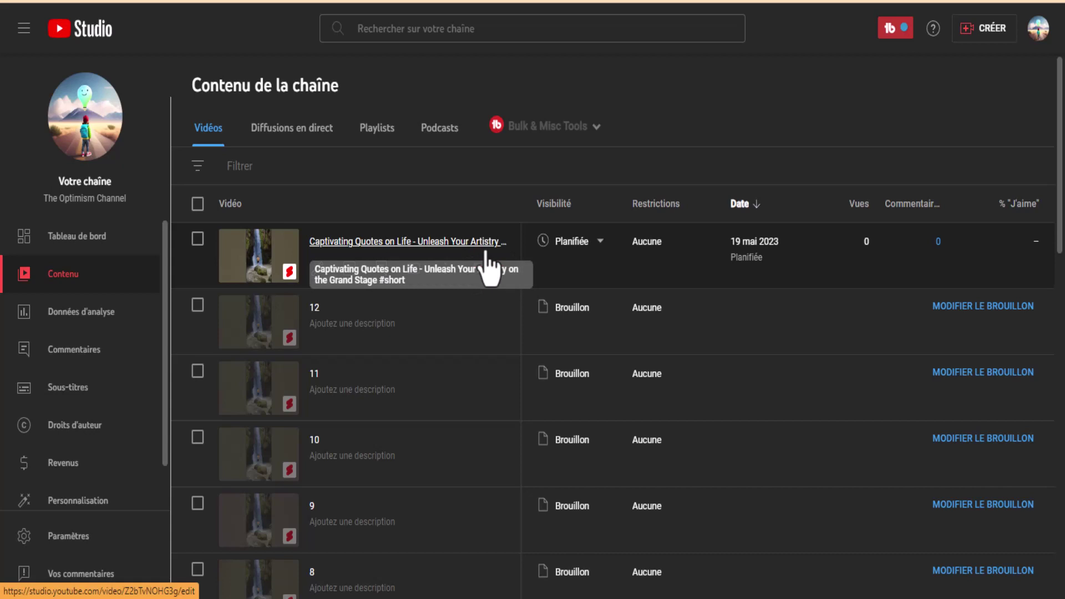
Open the draft of video 12 for editing and go to its audience setting.
click(979, 308)
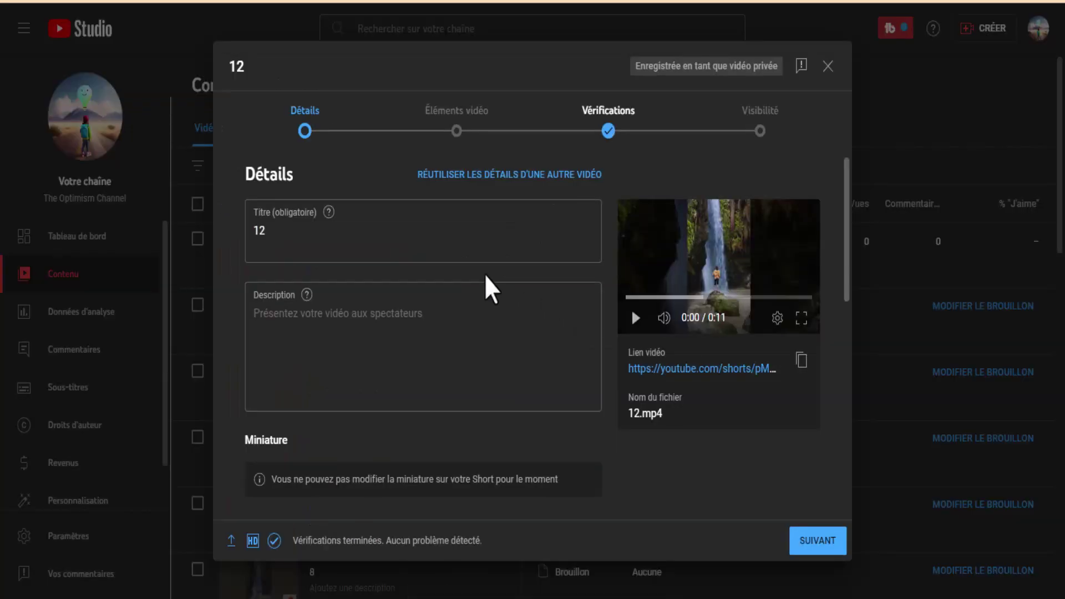
scroll(438, 399, down, 5)
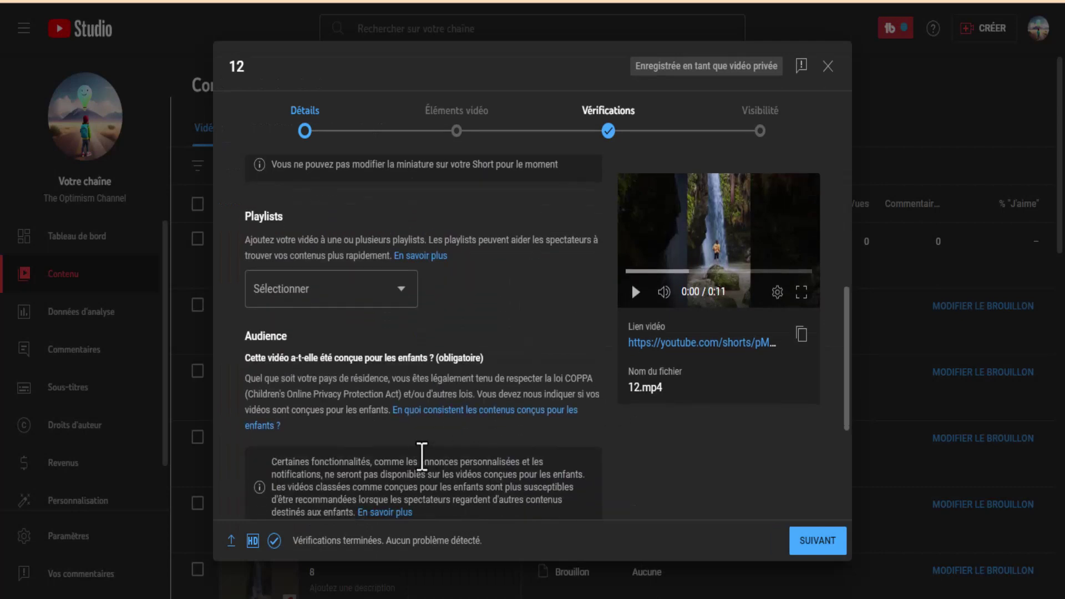